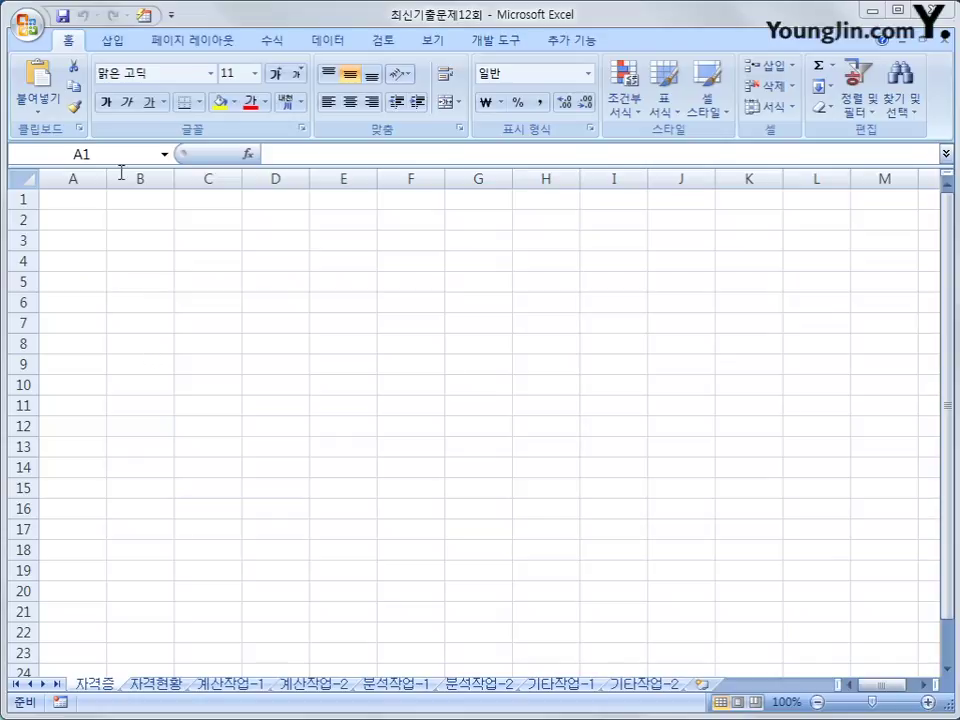
# - Start a Microsoft Query import at cell A1 of the 자격증 sheet, using MS Access Database as the data source
pyautogui.click(90, 686)
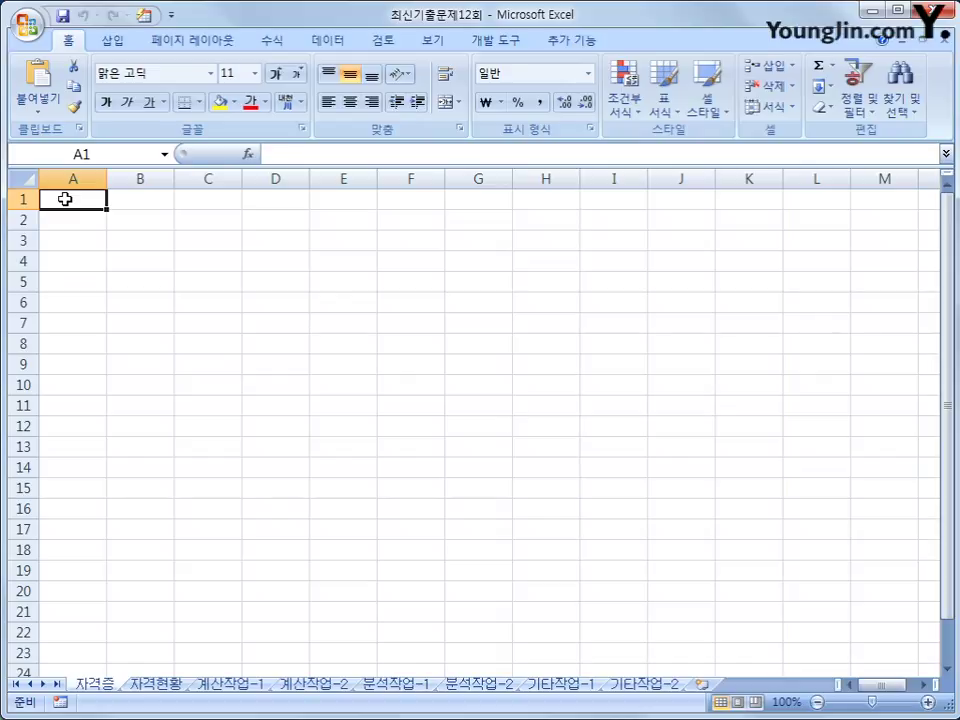
pyautogui.click(318, 40)
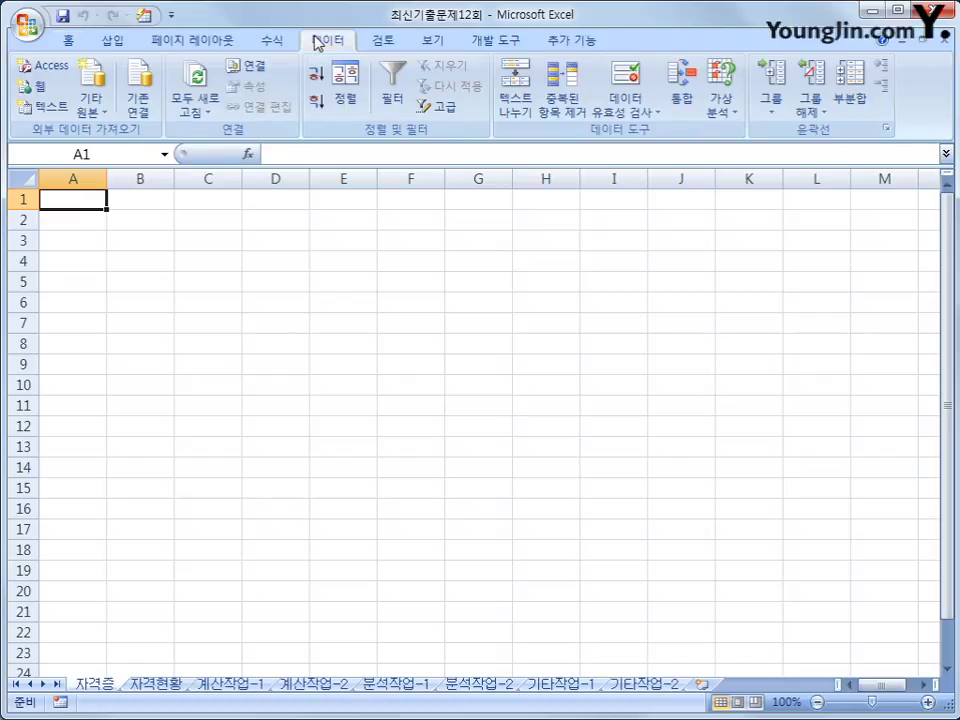
pyautogui.click(92, 108)
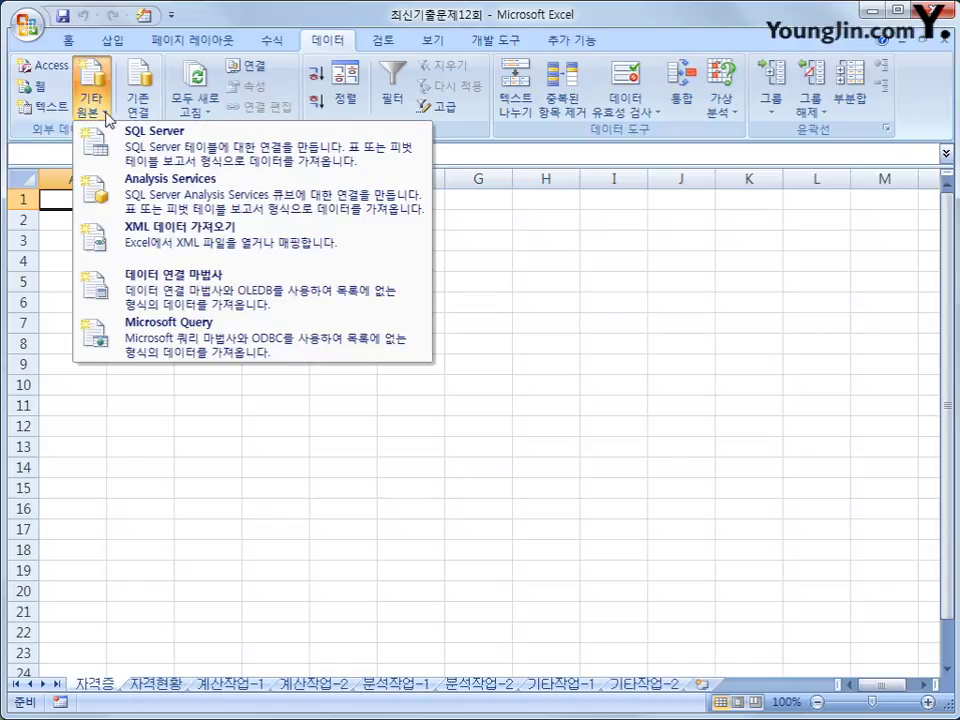
pyautogui.click(199, 343)
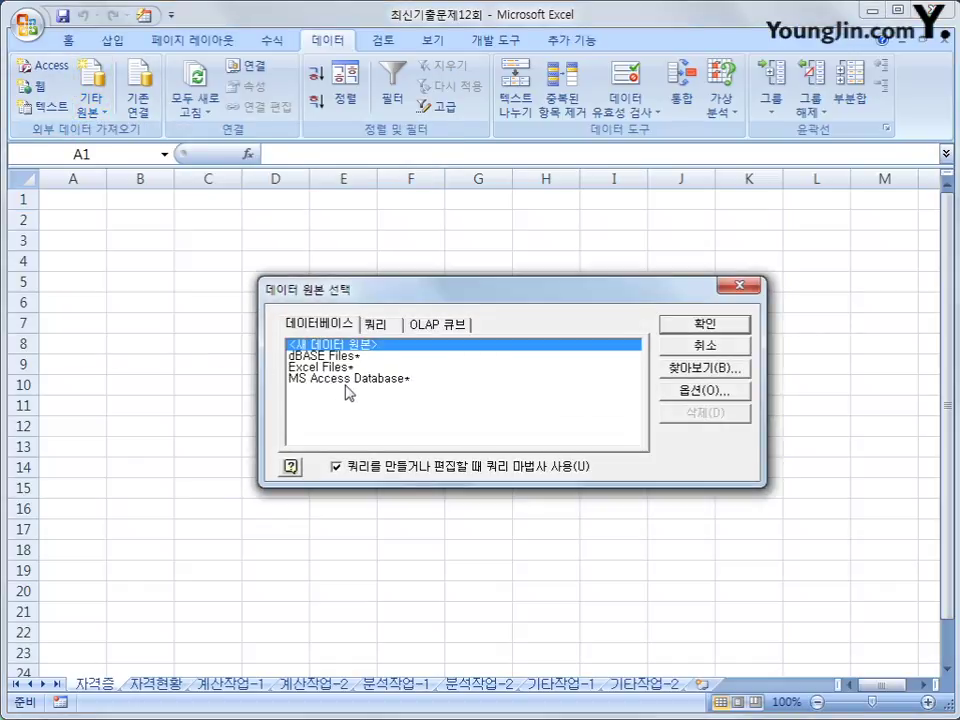
pyautogui.click(350, 379)
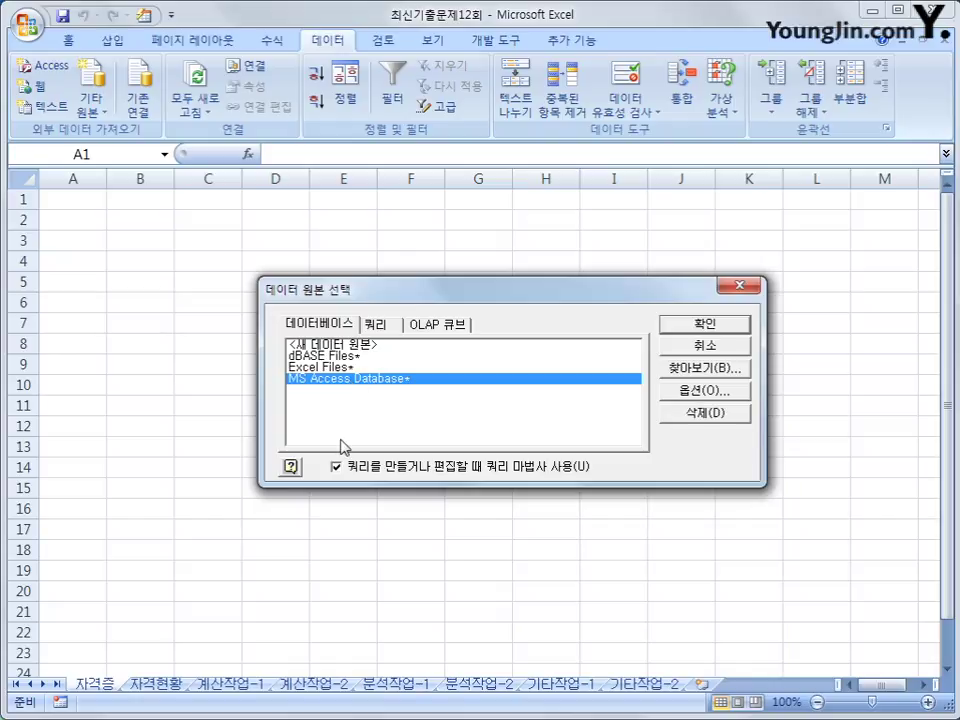
pyautogui.click(672, 322)
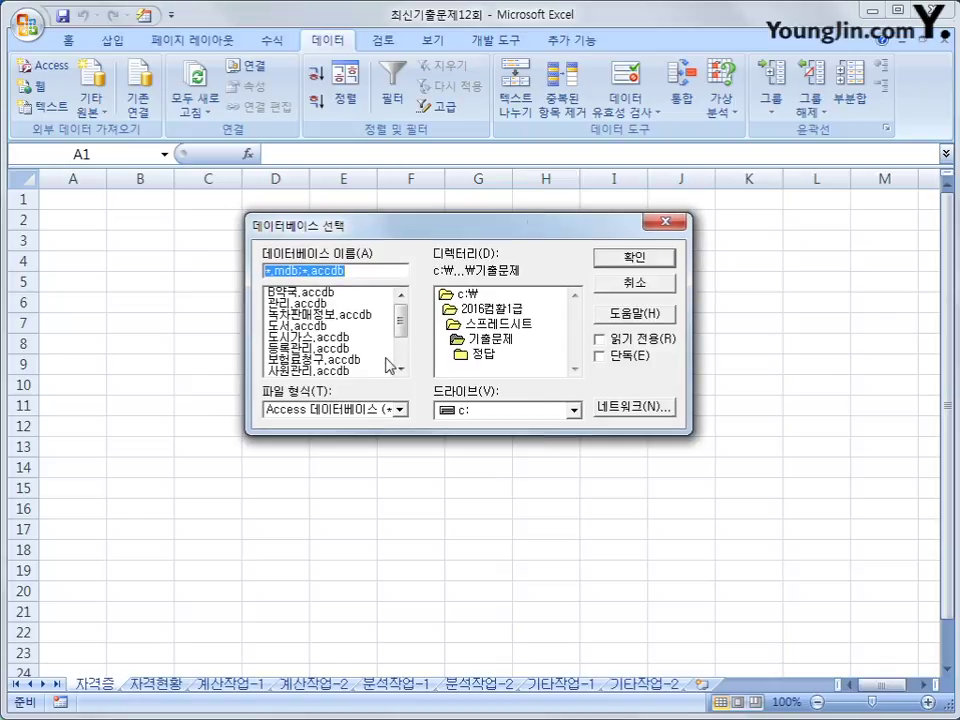
# - Choose 자격매출.accdb from the 기출문제 folder as the database for the query
pyautogui.moveTo(401, 332); pyautogui.dragTo(401, 343)
pyautogui.click(337, 347)
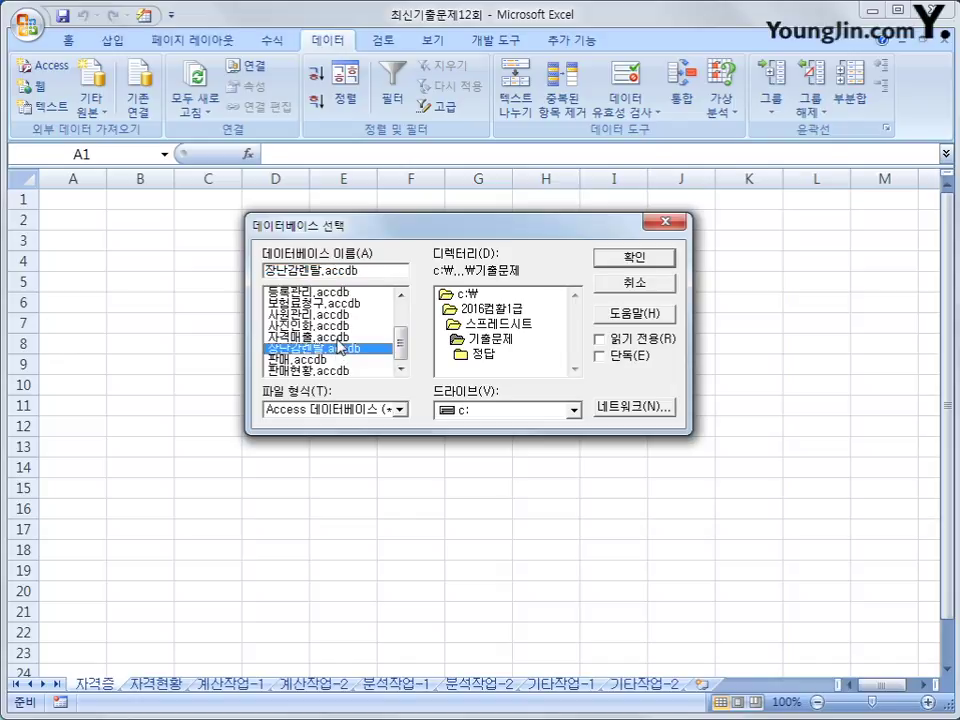
pyautogui.click(337, 339)
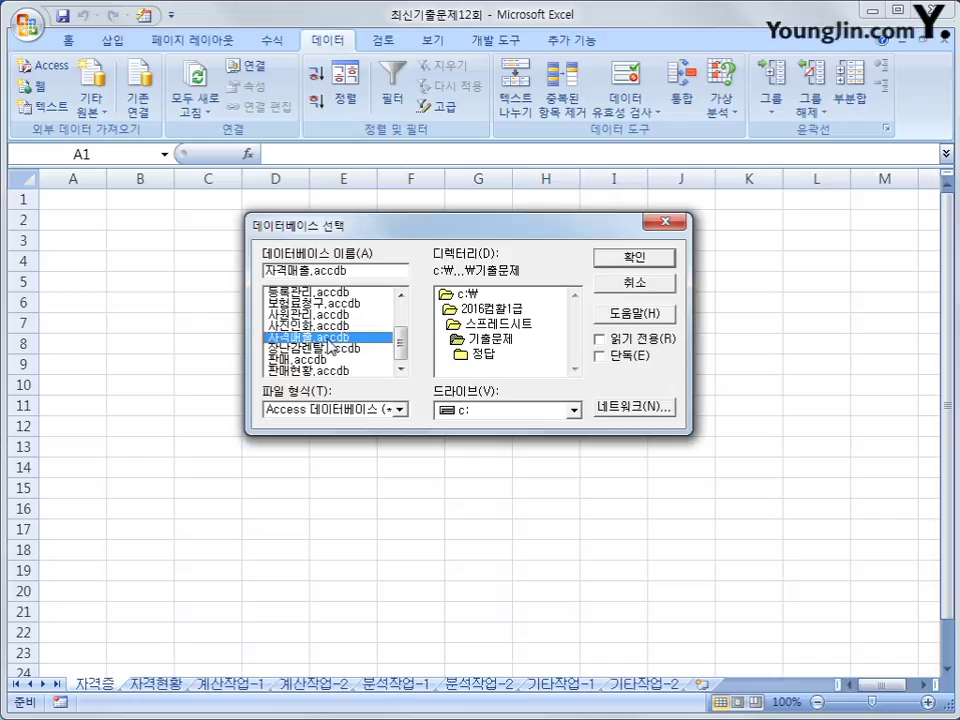
pyautogui.click(620, 258)
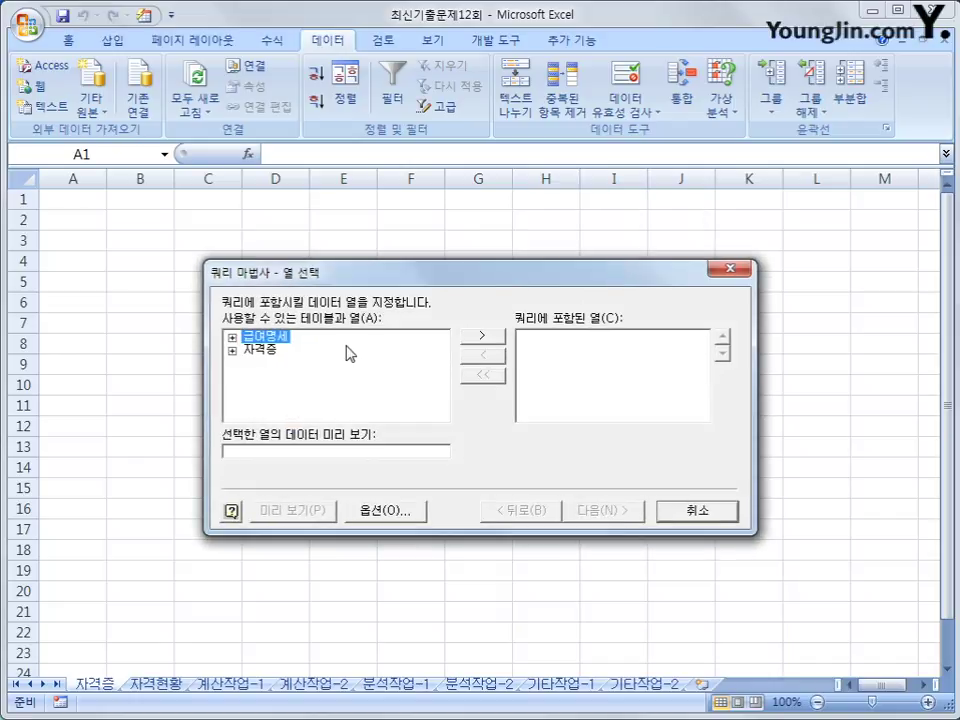
# - Include the columns 성명, 학번, 학과, 자격증명 and 취득일자 from the 자격증 table in the query, in that order
pyautogui.click(261, 352)
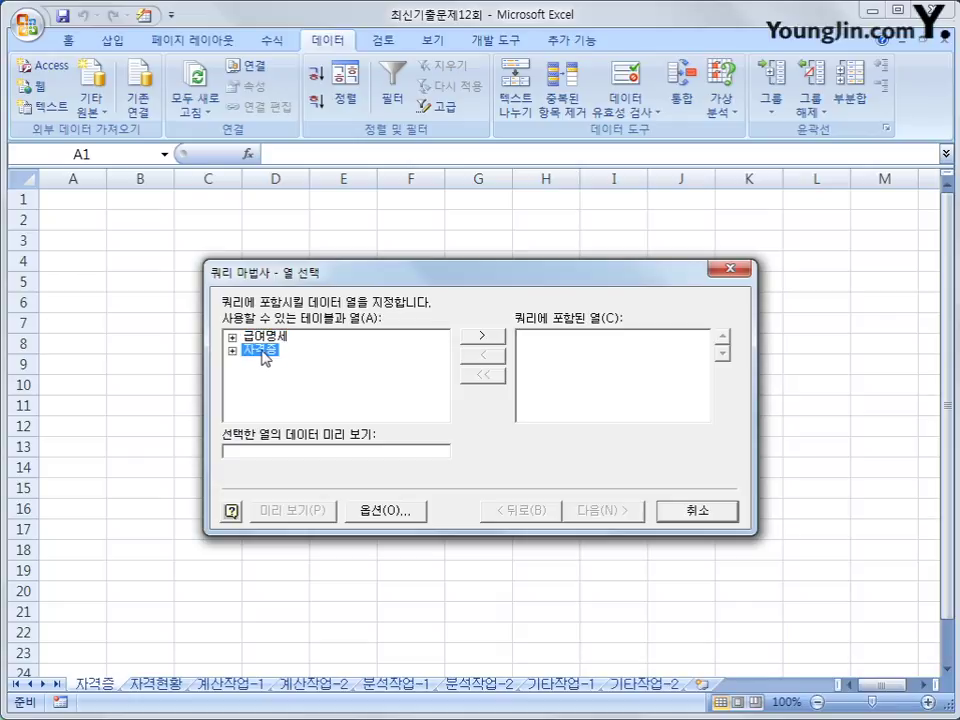
pyautogui.doubleClick(262, 352)
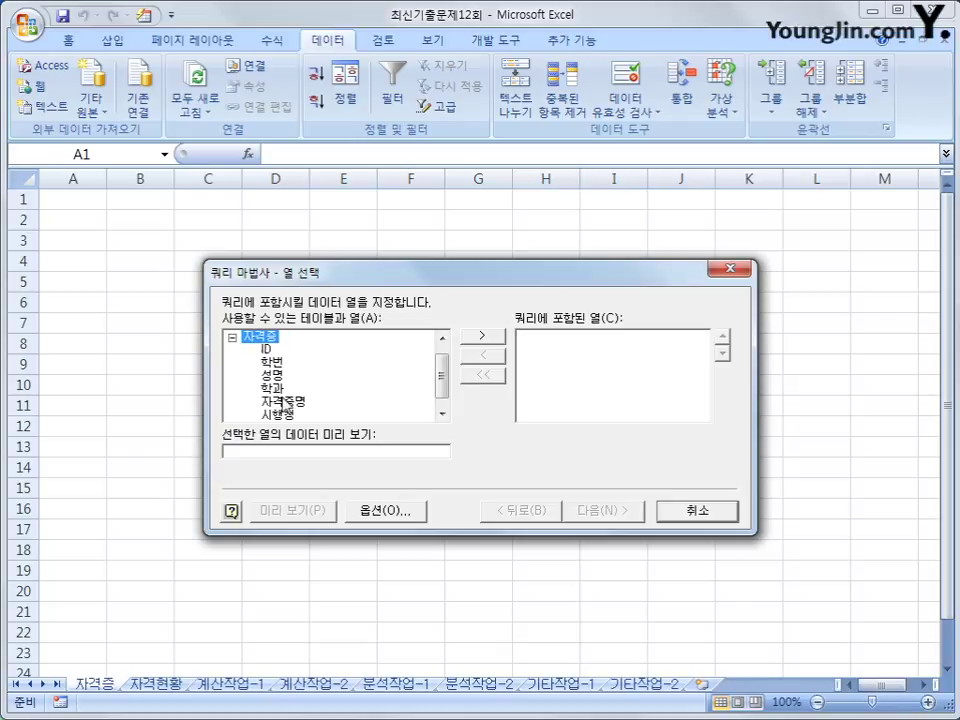
pyautogui.click(273, 376)
pyautogui.doubleClick(275, 378)
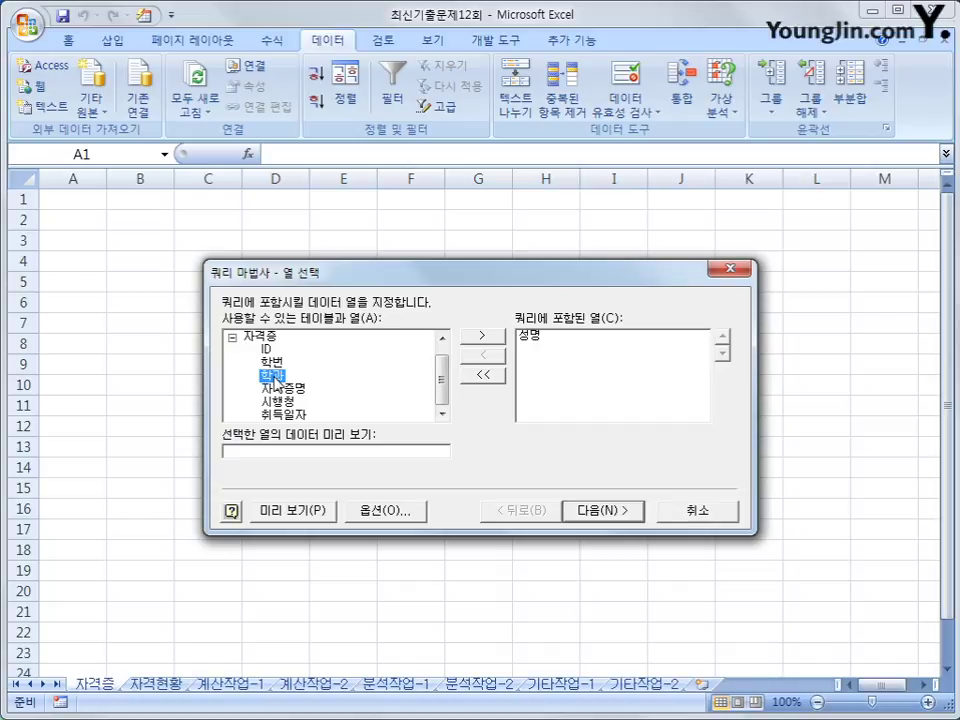
pyautogui.doubleClick(273, 363)
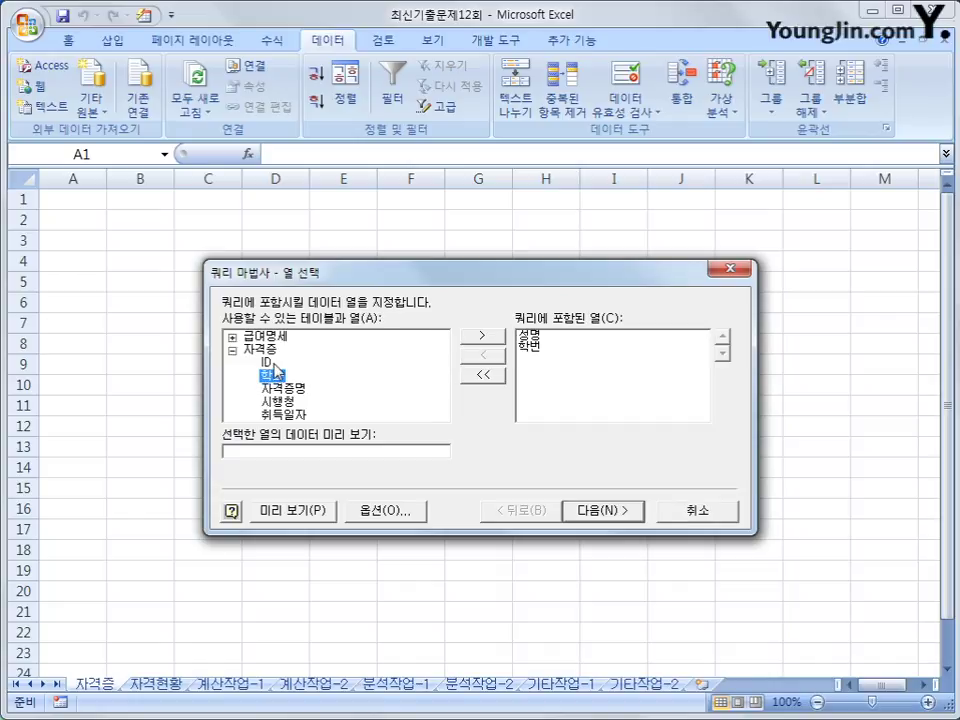
pyautogui.doubleClick(274, 376)
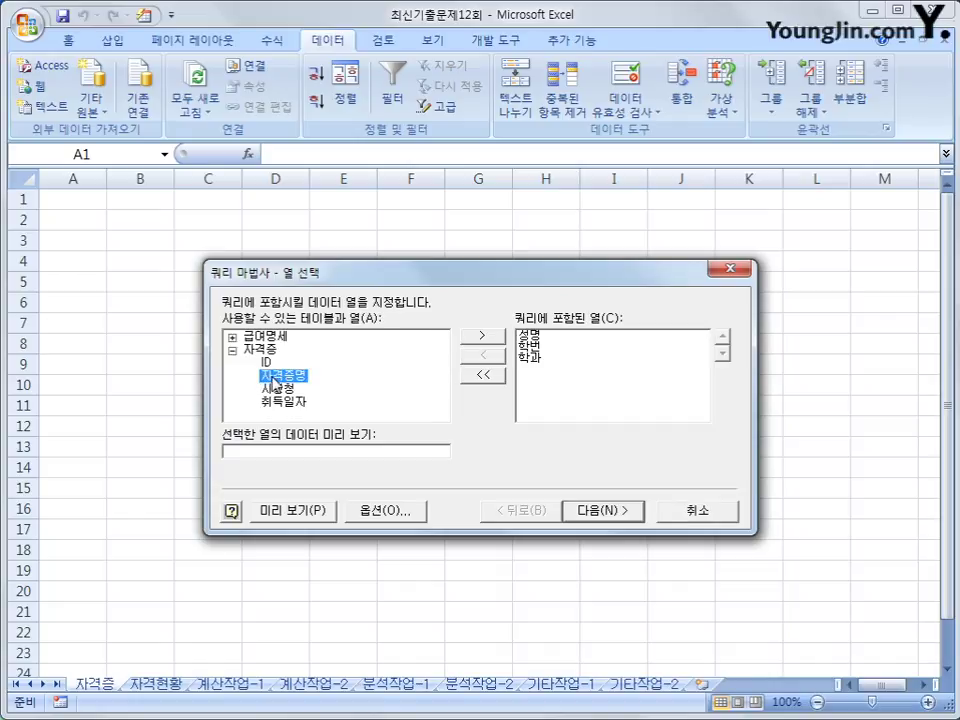
pyautogui.doubleClick(290, 379)
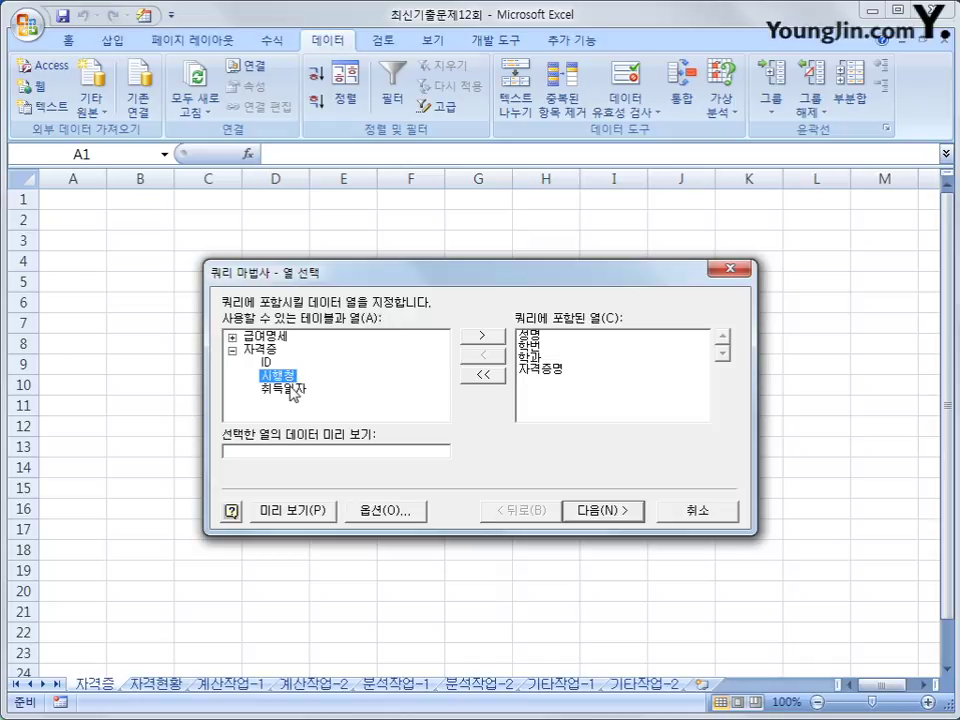
pyautogui.doubleClick(290, 390)
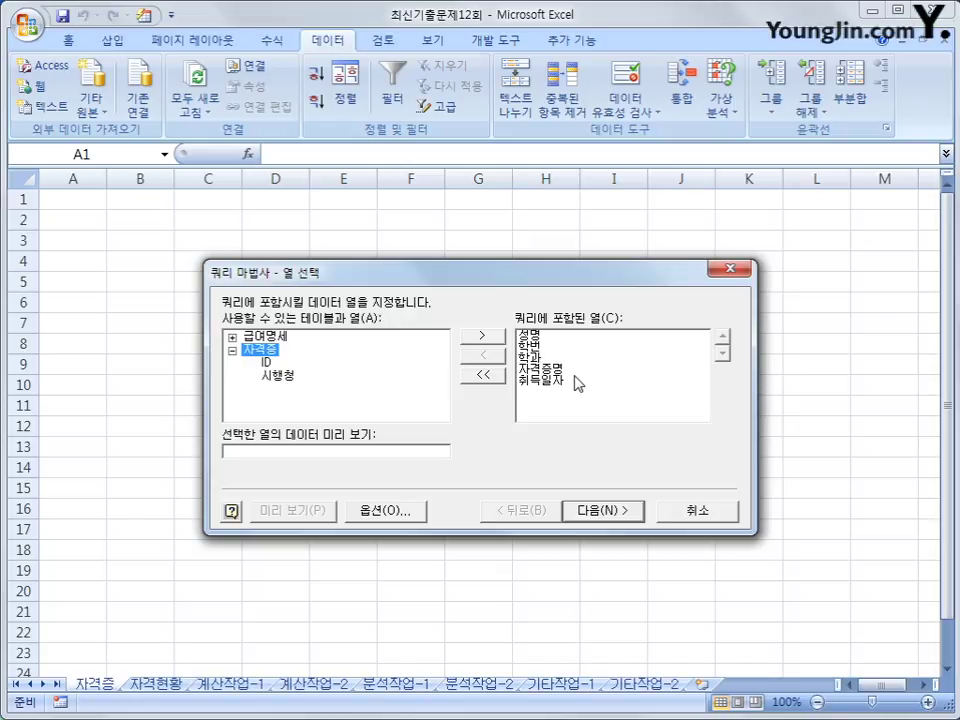
pyautogui.click(618, 514)
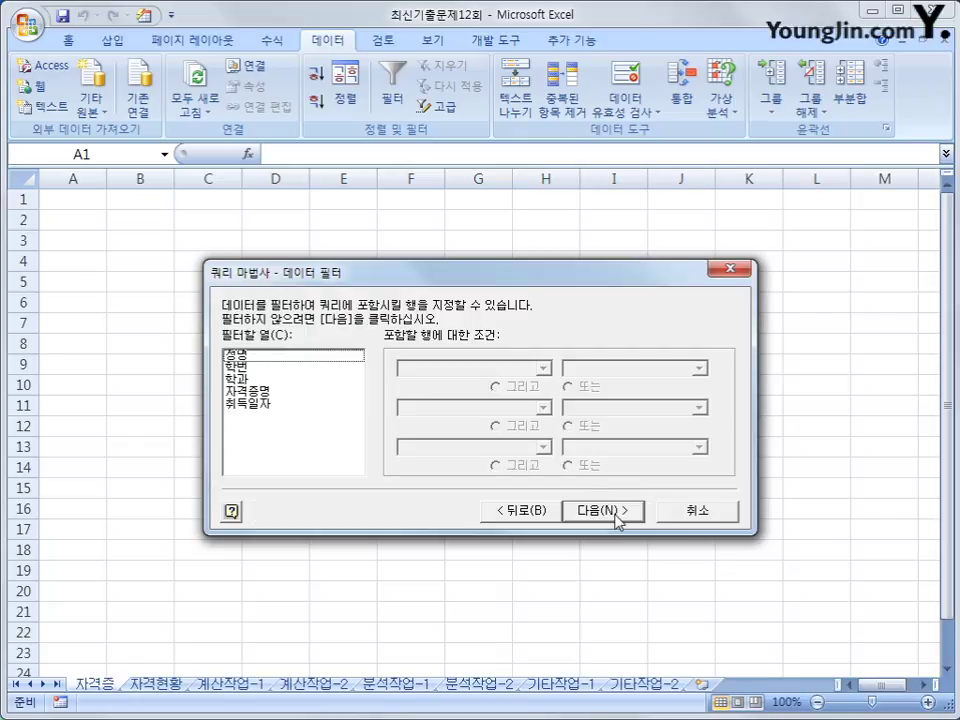
# - Filter the query rows so that 자격증명 contains (포함하는 값) 컴퓨터활용능력
pyautogui.click(260, 392)
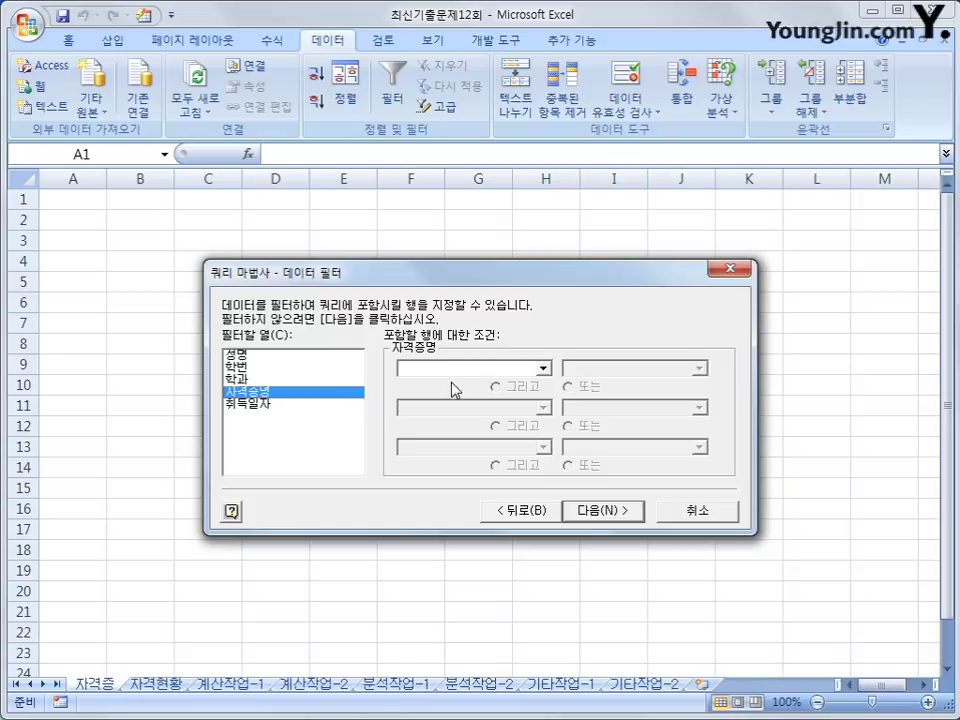
pyautogui.click(541, 370)
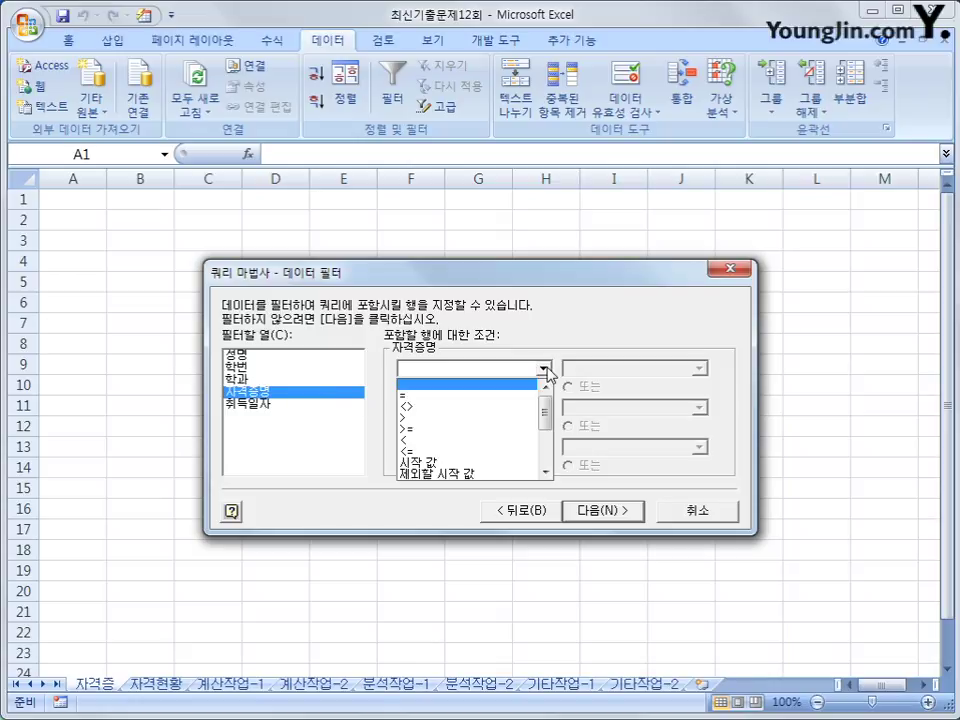
pyautogui.moveTo(548, 420); pyautogui.dragTo(548, 435)
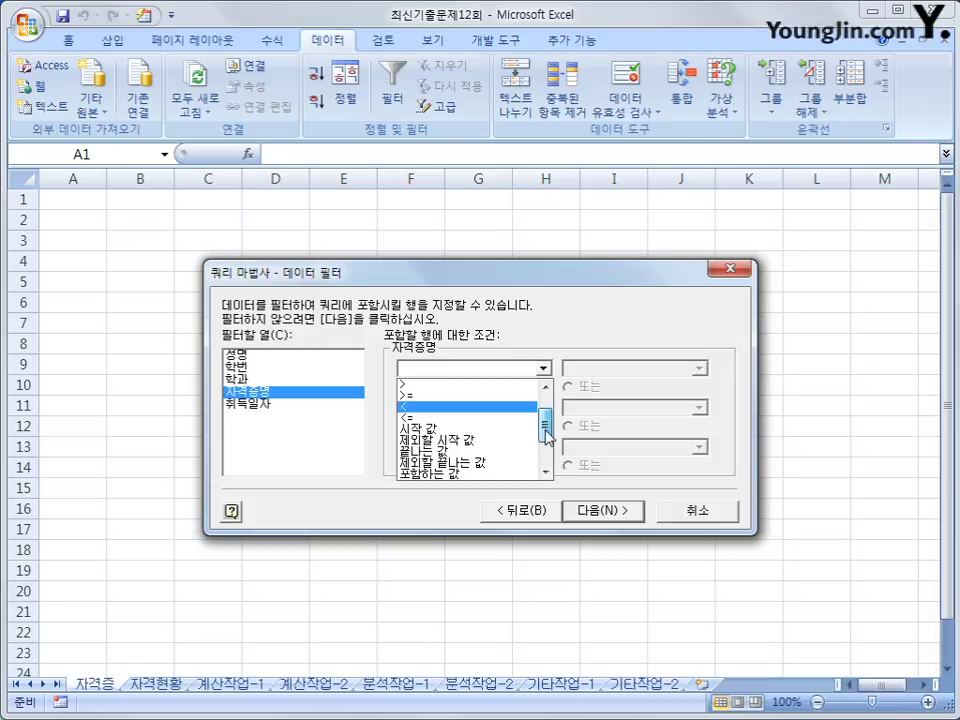
pyautogui.click(470, 462)
pyautogui.click(699, 370)
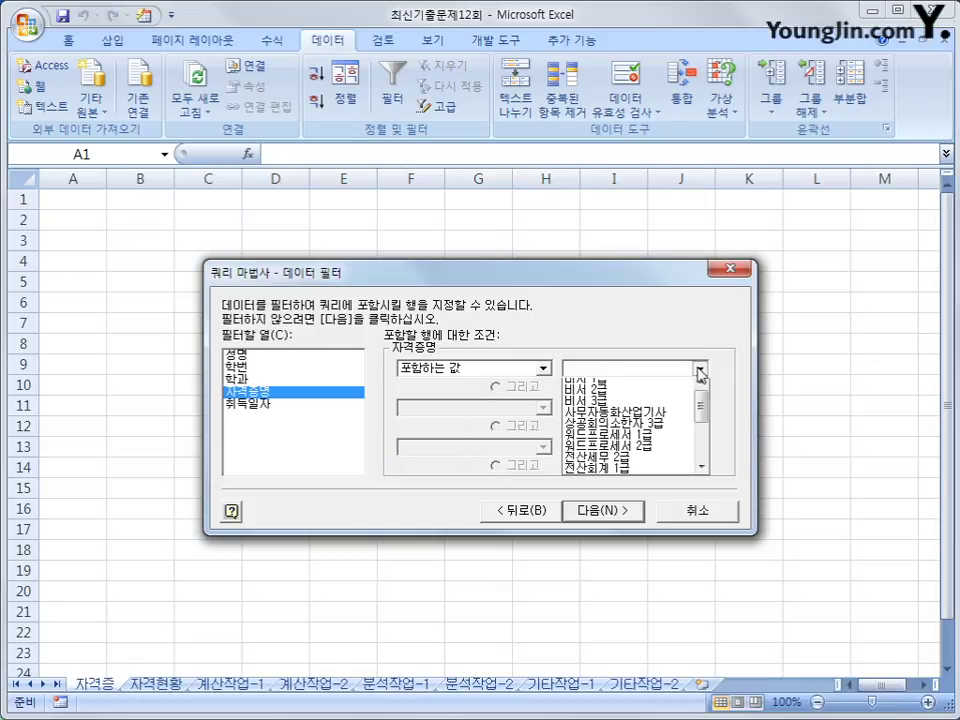
pyautogui.moveTo(701, 412); pyautogui.dragTo(701, 453)
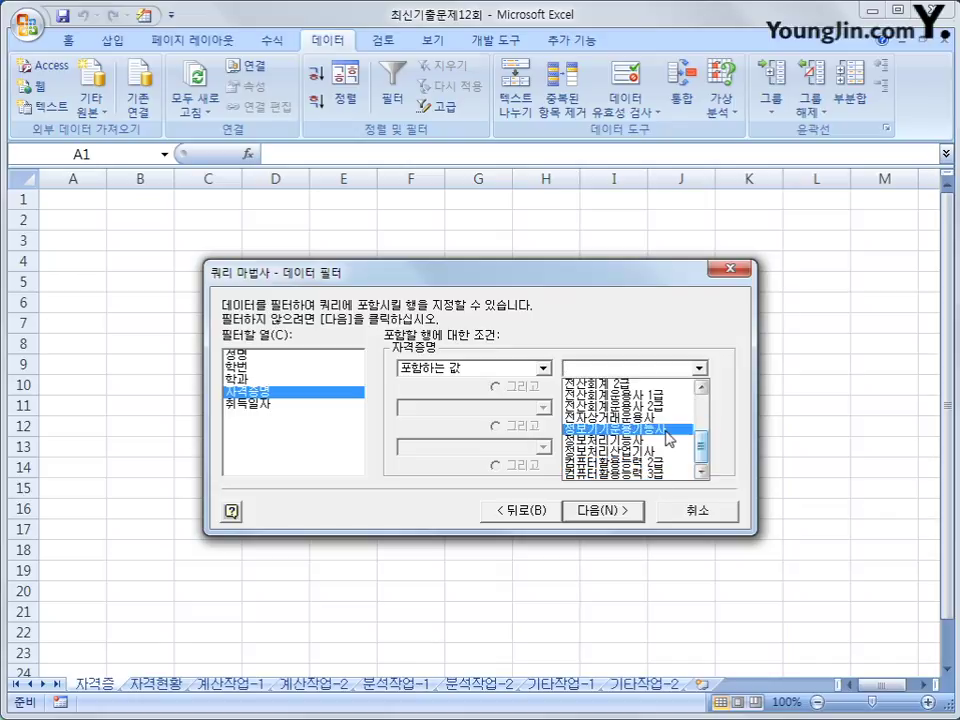
pyautogui.click(620, 368)
pyautogui.write('ㄹ')
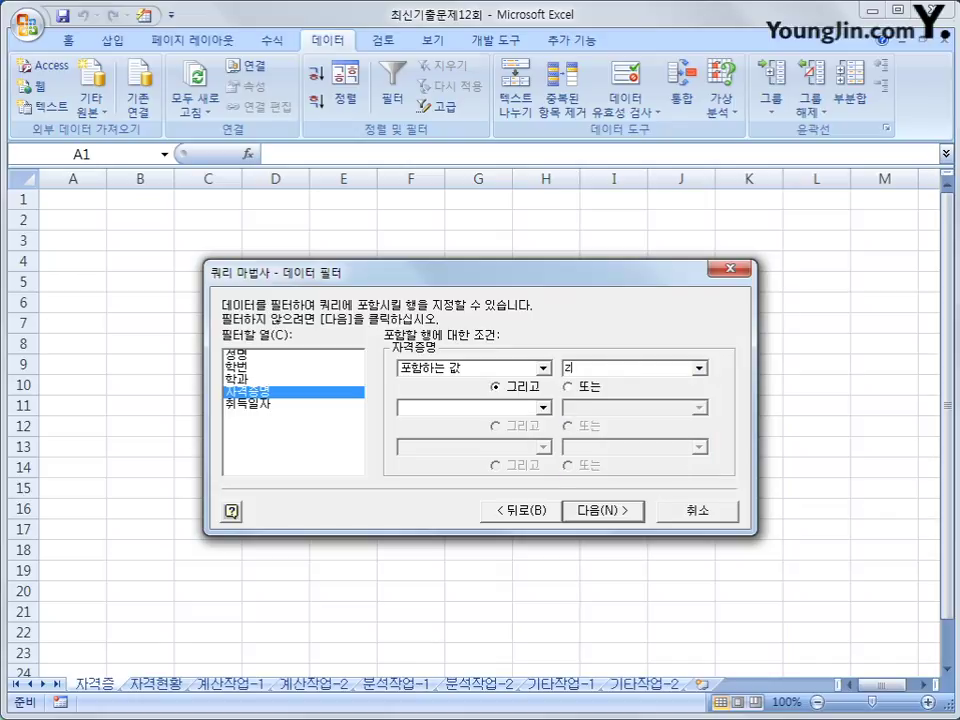
pyautogui.press('BackSpace')
pyautogui.write('컴퓨터활용능력')
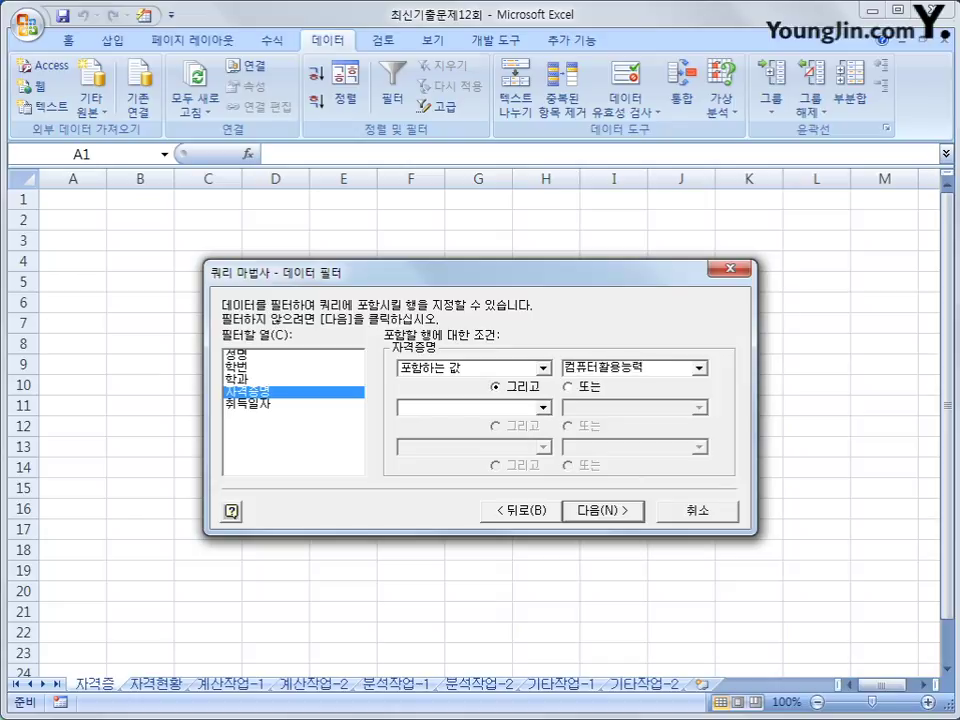
# - Add a second 자격증명 filter condition joined with 또는 (or): contains (포함하는 값) 워드프로세서, and accept the filter
pyautogui.click(570, 388)
pyautogui.click(543, 407)
pyautogui.moveTo(546, 440); pyautogui.dragTo(546, 489)
pyautogui.click(520, 446)
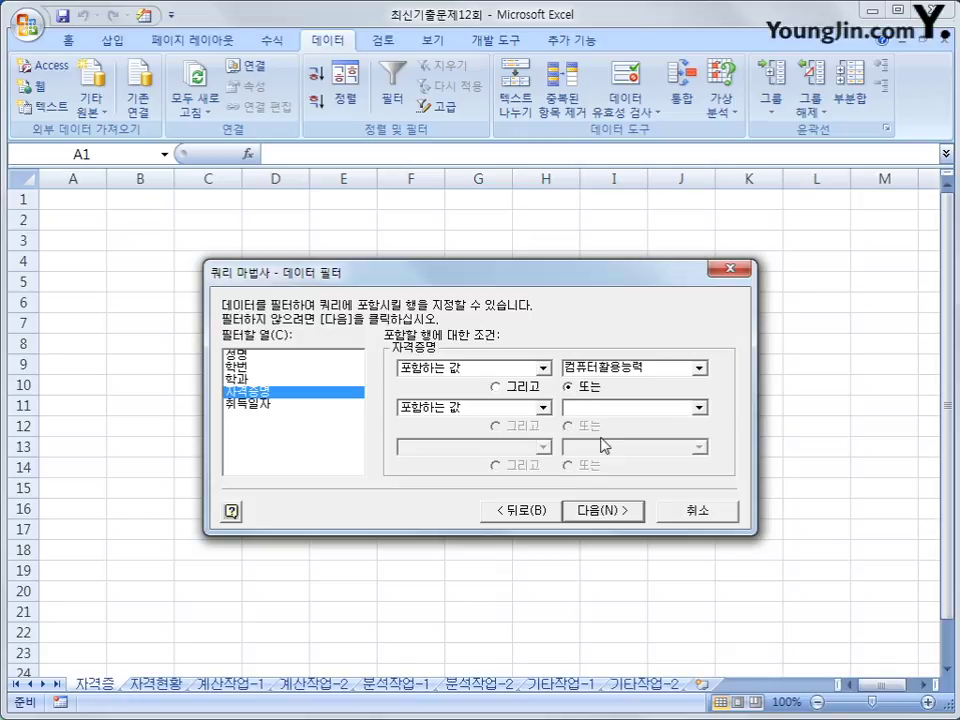
pyautogui.write('워드프로세서')
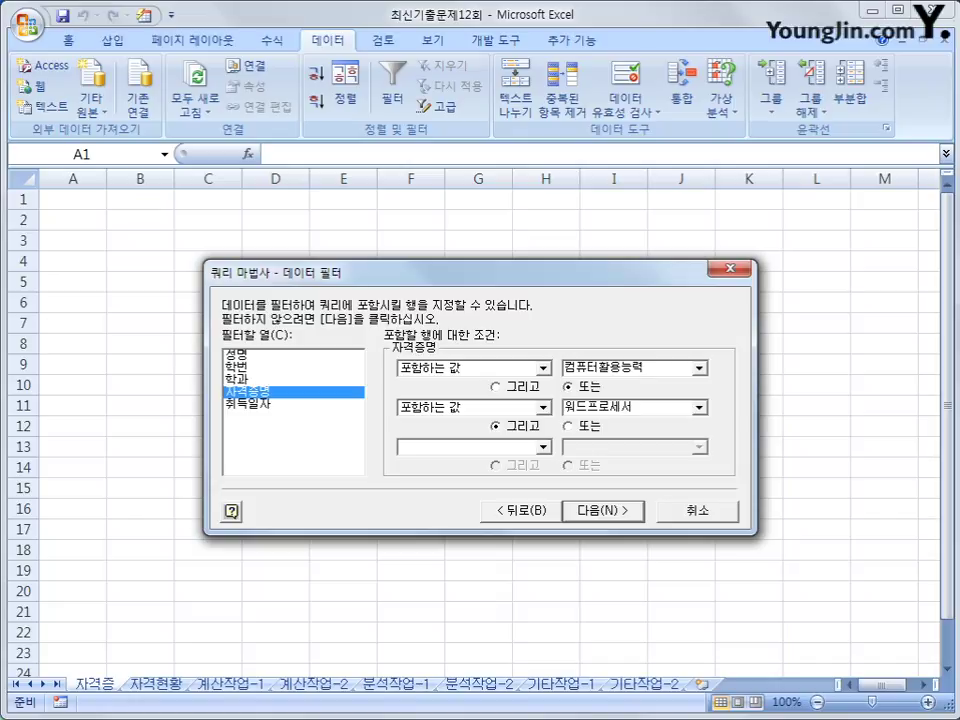
pyautogui.click(597, 511)
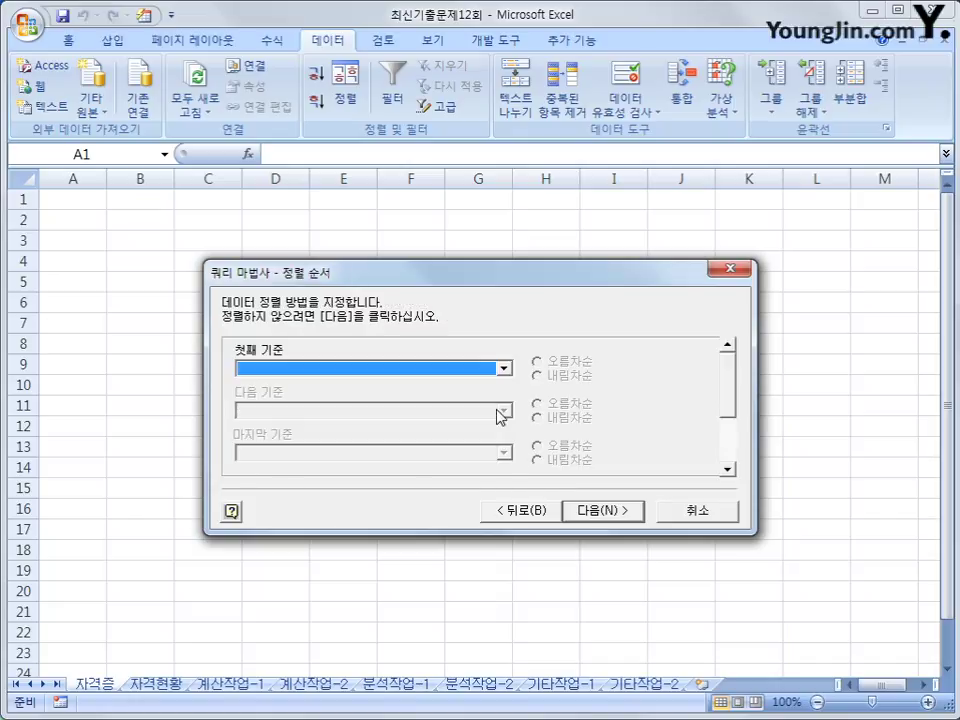
# - Sort the query first by 자격증명 ascending and second by 성명 ascending
pyautogui.click(493, 366)
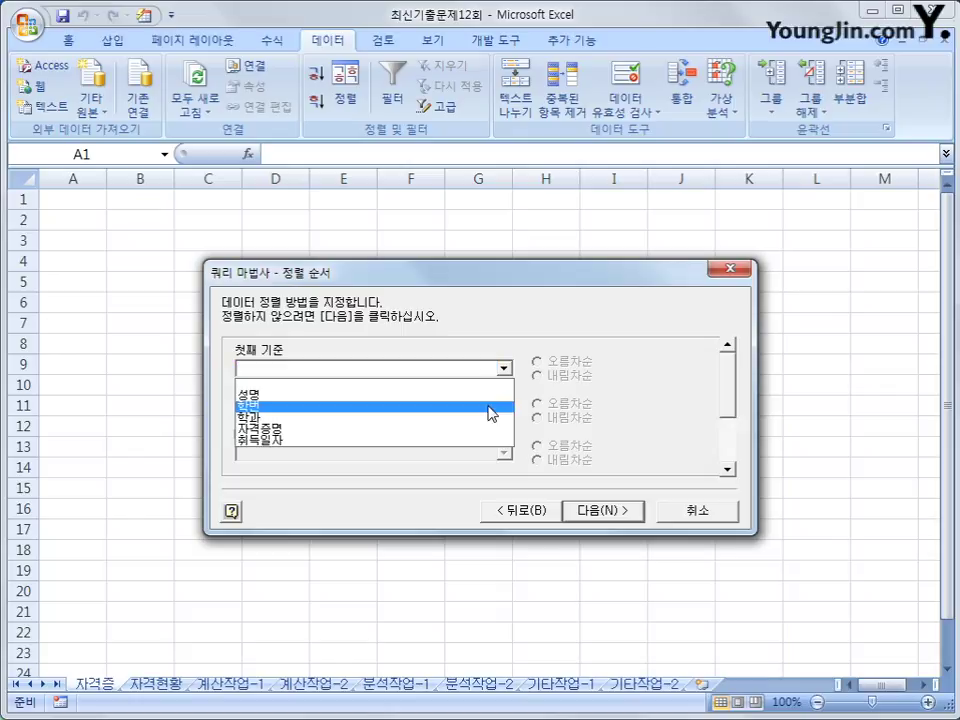
pyautogui.click(487, 433)
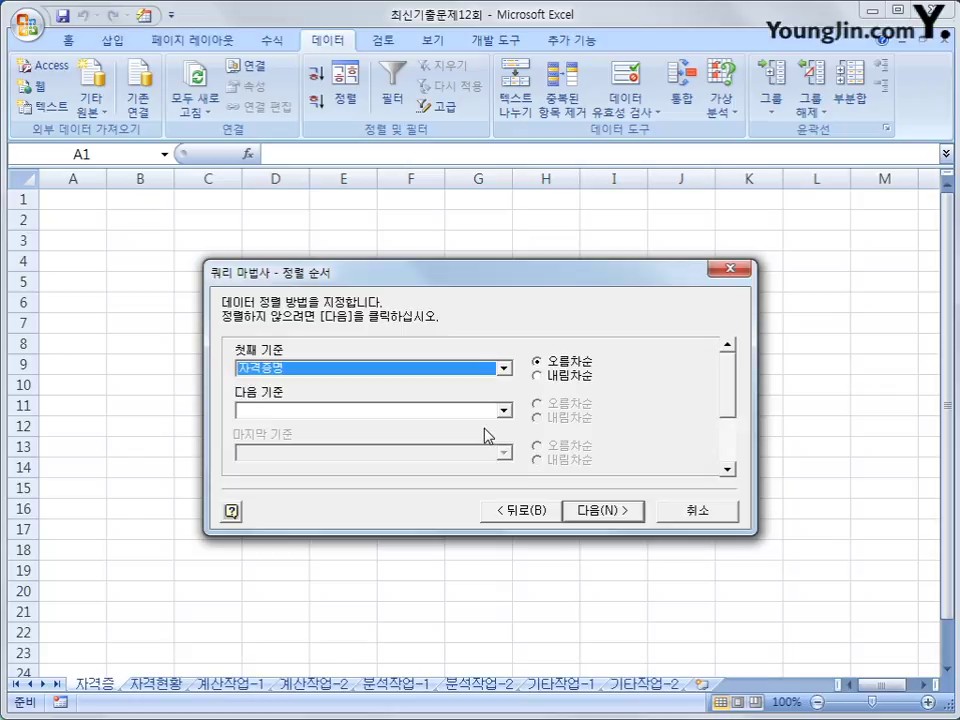
pyautogui.click(503, 411)
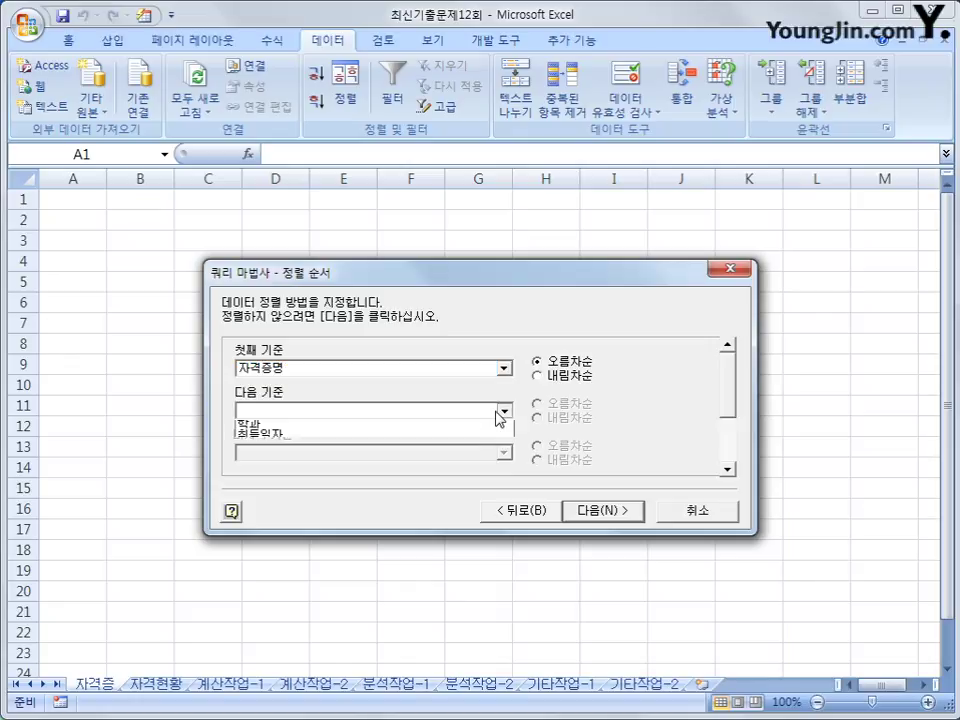
pyautogui.click(486, 436)
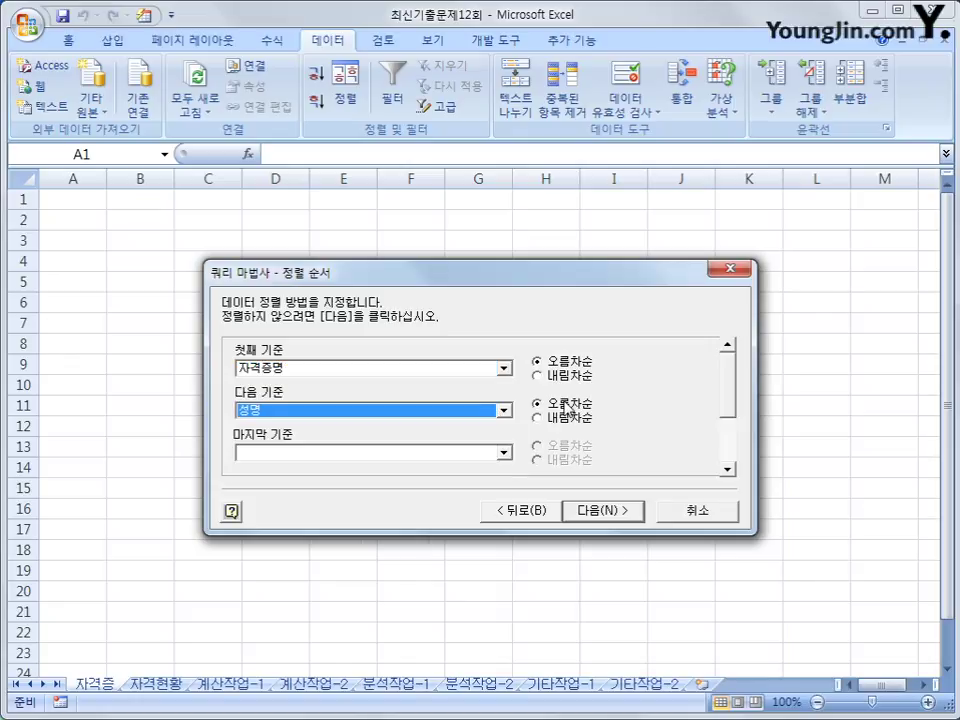
pyautogui.click(590, 512)
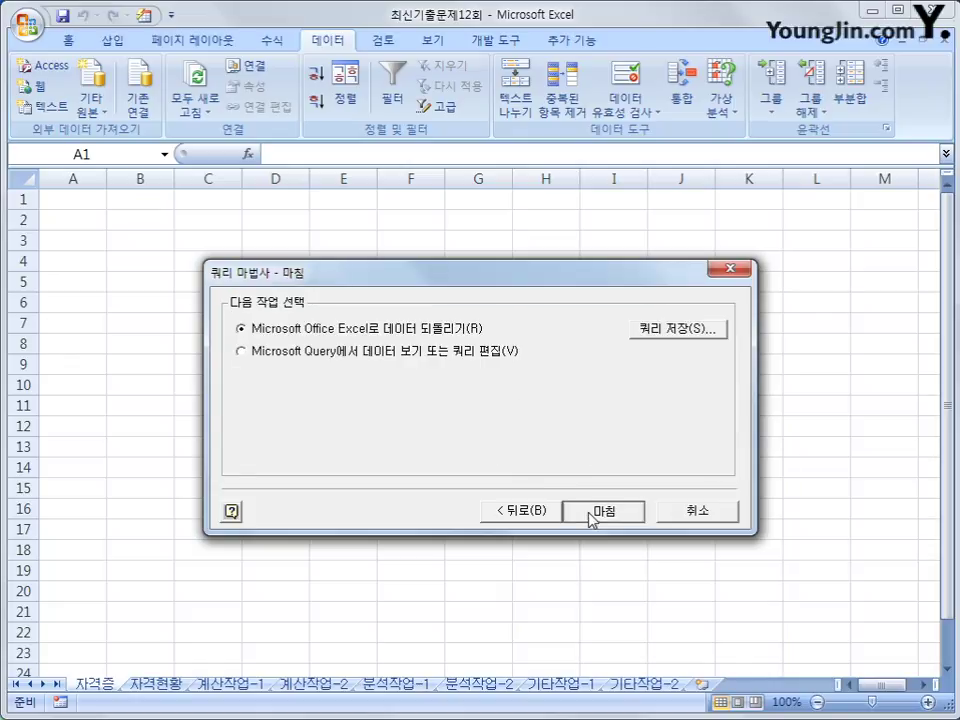
# - Finish the query by returning the data to Excel as a table at cell A1 of the existing worksheet
pyautogui.click(590, 515)
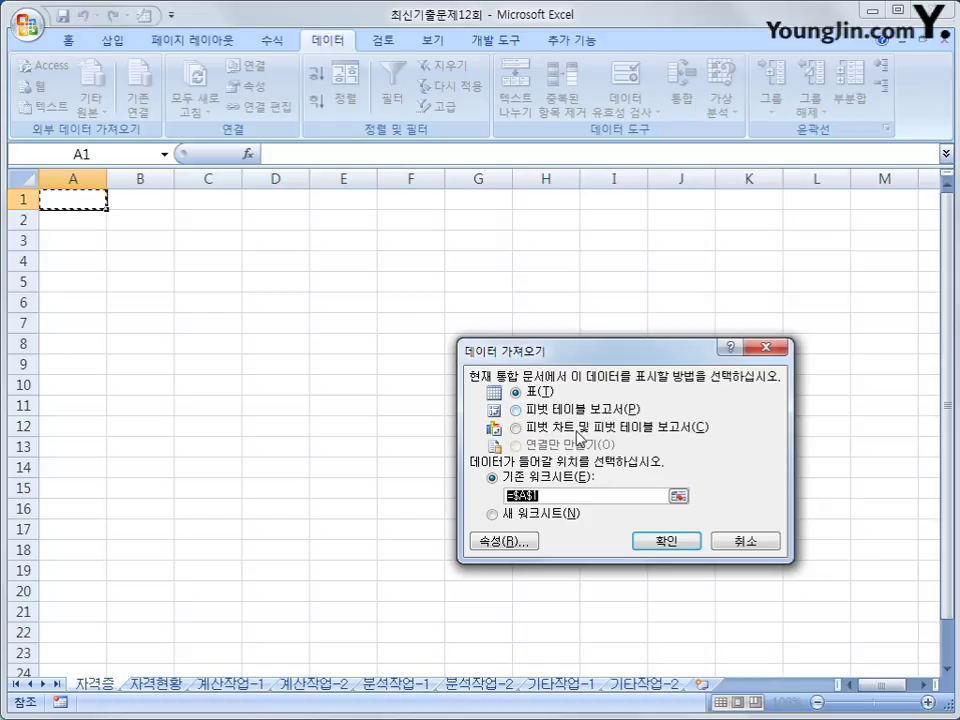
pyautogui.click(664, 541)
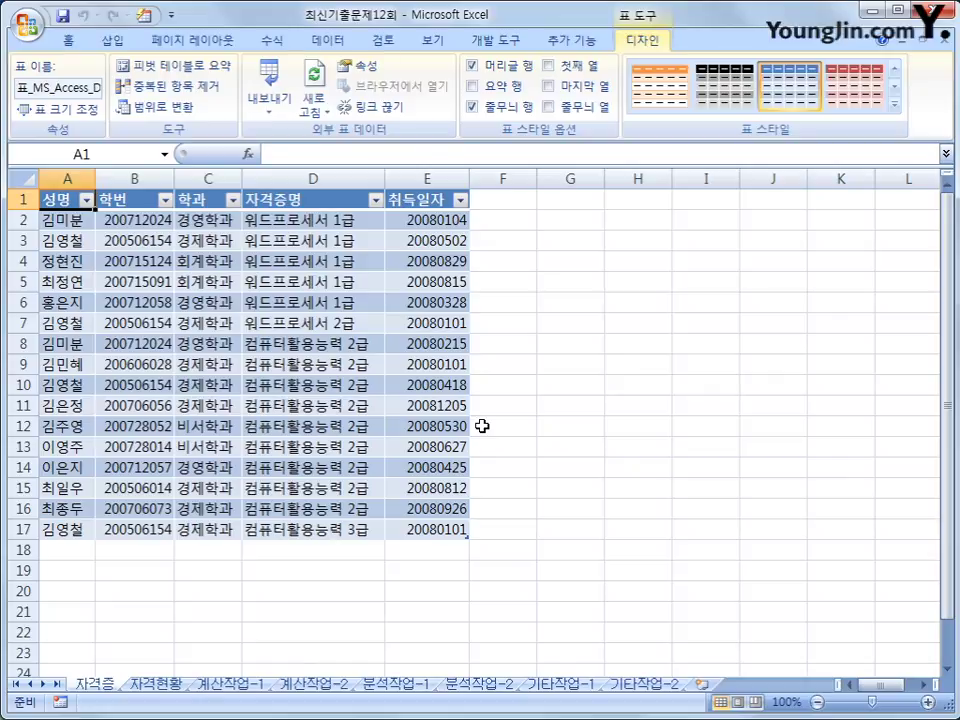
# - On the 자격현황 sheet, start a new conditional formatting rule for A3:F28 that uses a formula to determine the cells
pyautogui.click(157, 684)
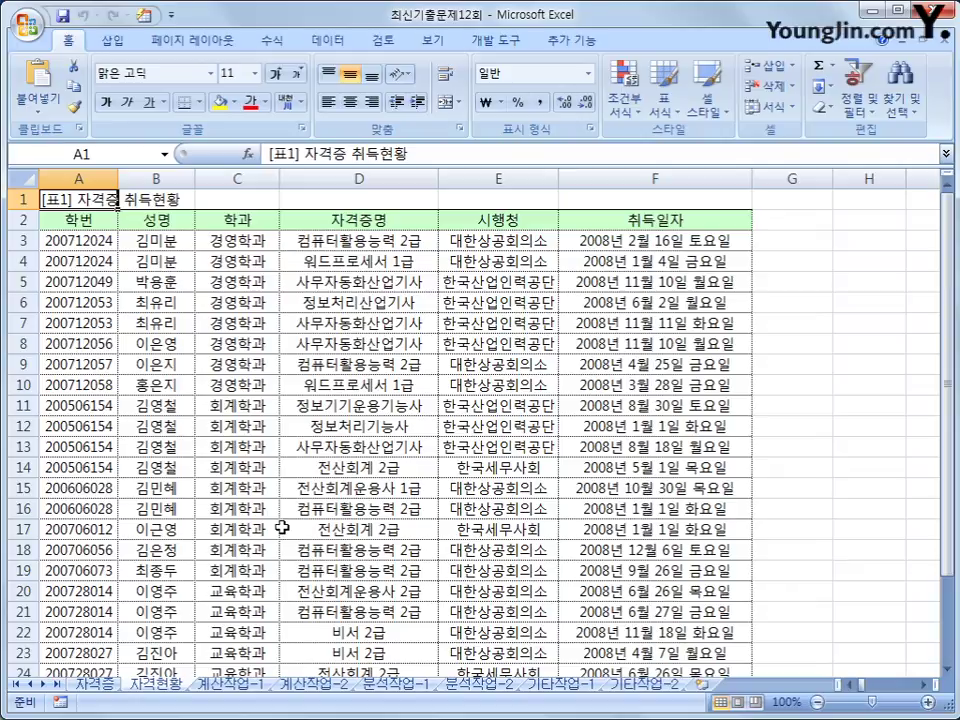
pyautogui.click(77, 242)
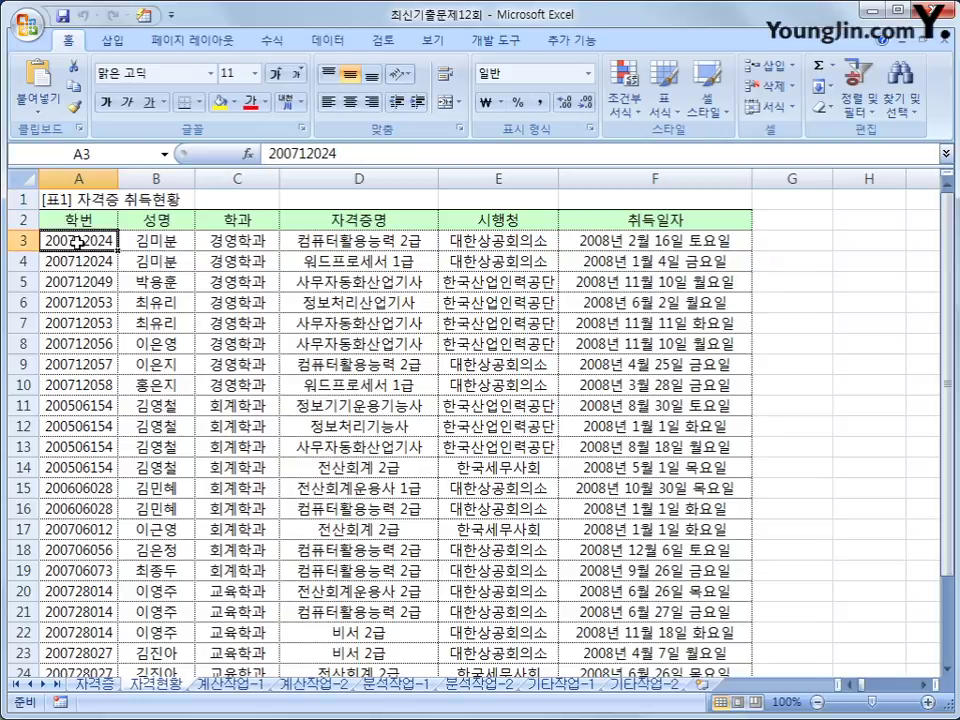
pyautogui.moveTo(77, 242); pyautogui.dragTo(643, 634)
pyautogui.scroll(2, 525, 634)
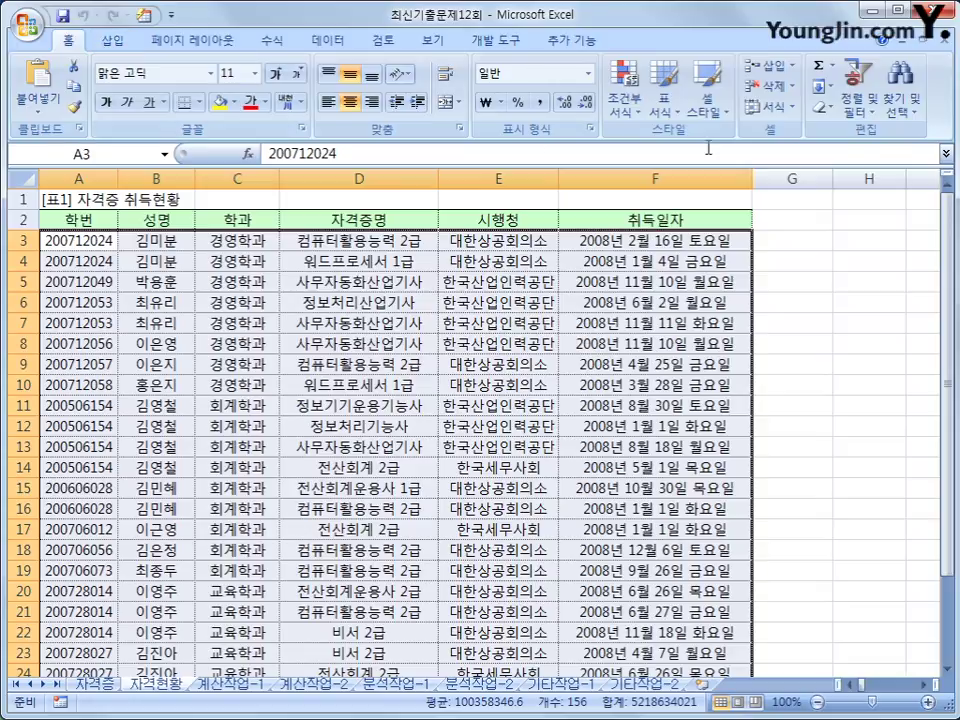
pyautogui.click(625, 105)
pyautogui.click(725, 343)
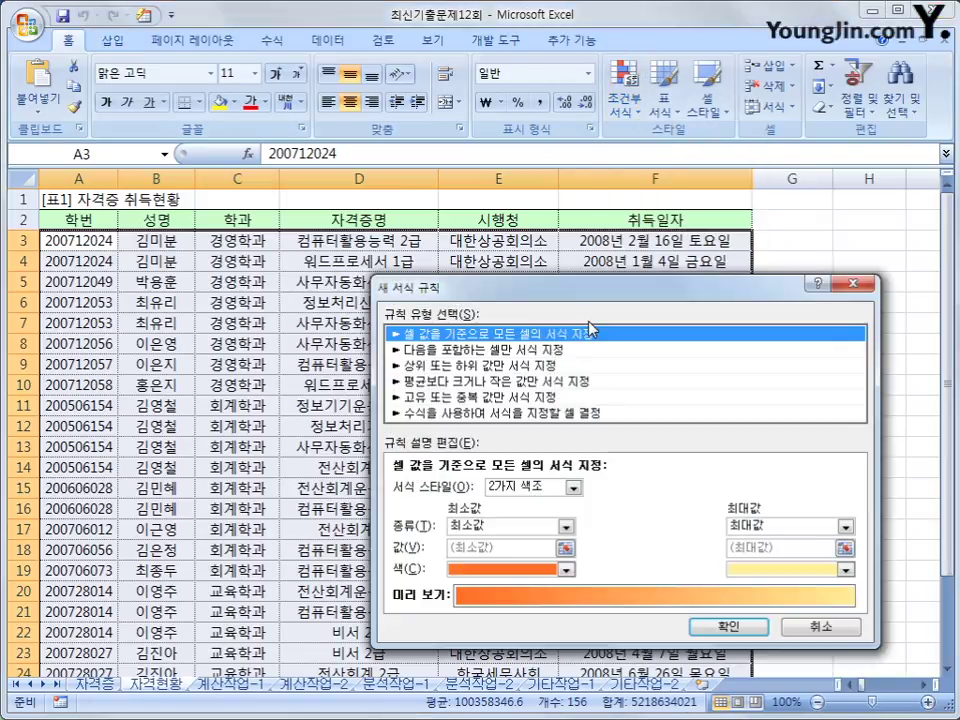
pyautogui.moveTo(560, 293); pyautogui.dragTo(417, 290)
pyautogui.click(425, 412)
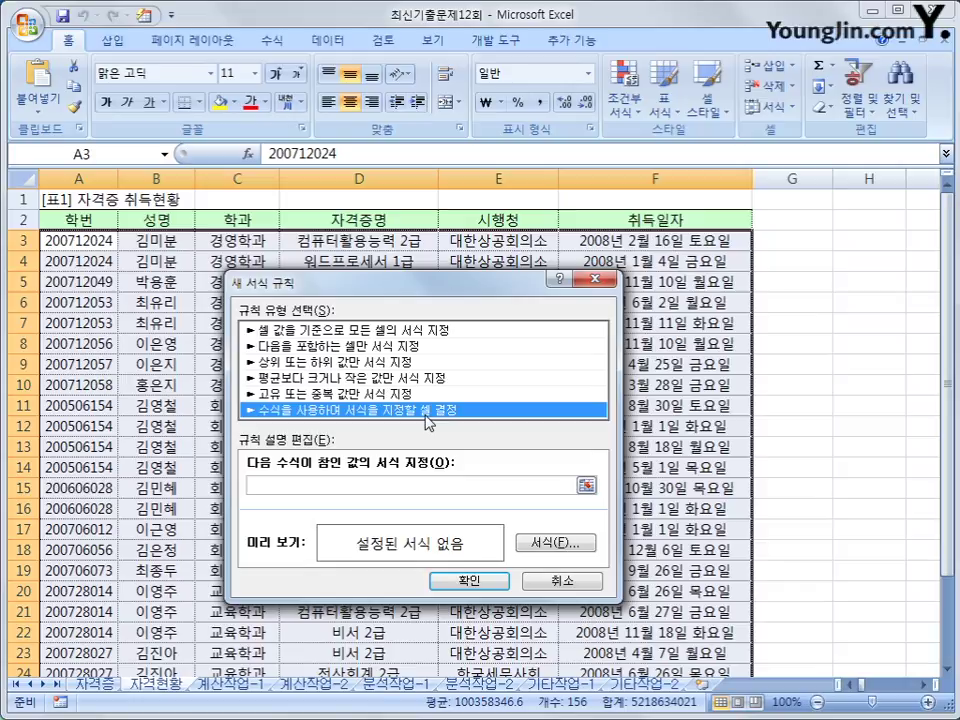
# - Begin the rule formula with an OR whose first condition tests for Sunday, fixing only the column of F3: =or(weekday($F3)=1,
pyautogui.click(458, 485)
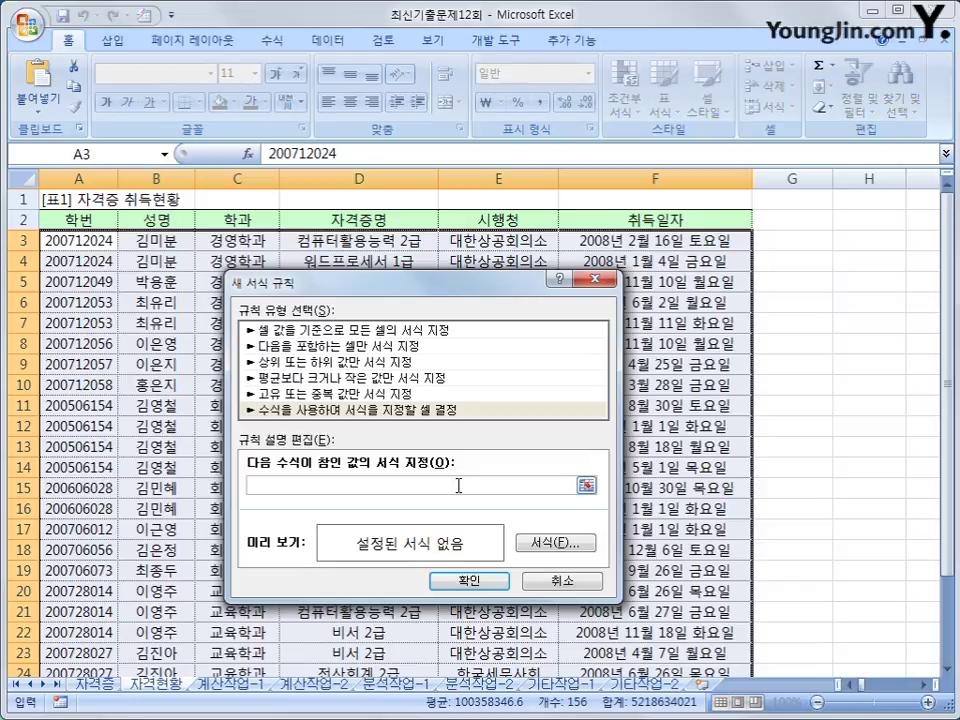
pyautogui.write('=')
pyautogui.write('or(')
pyautogui.write('wedk')
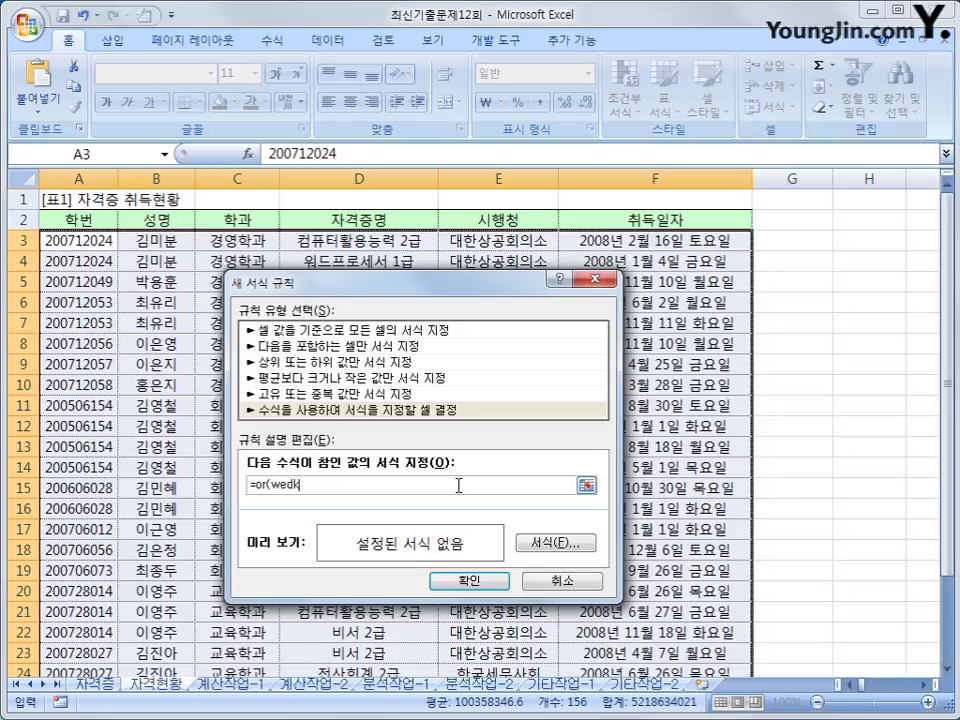
pyautogui.press('BackSpace')
pyautogui.press('BackSpace')
pyautogui.write('ekday(')
pyautogui.click(622, 242)
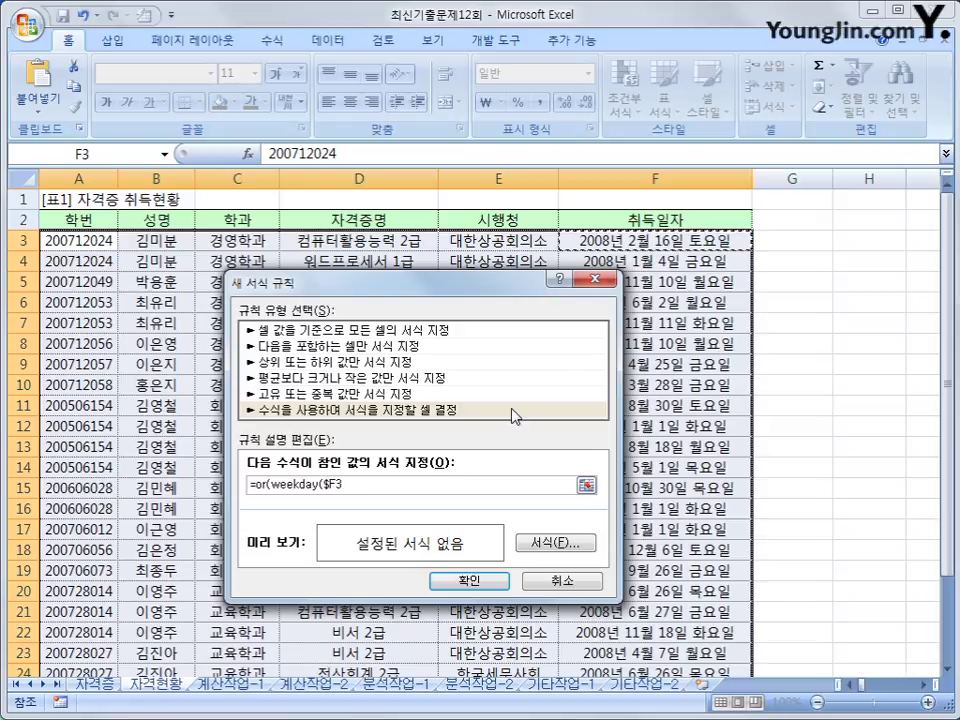
pyautogui.press('F4')
pyautogui.press('F4')
pyautogui.write(')=')
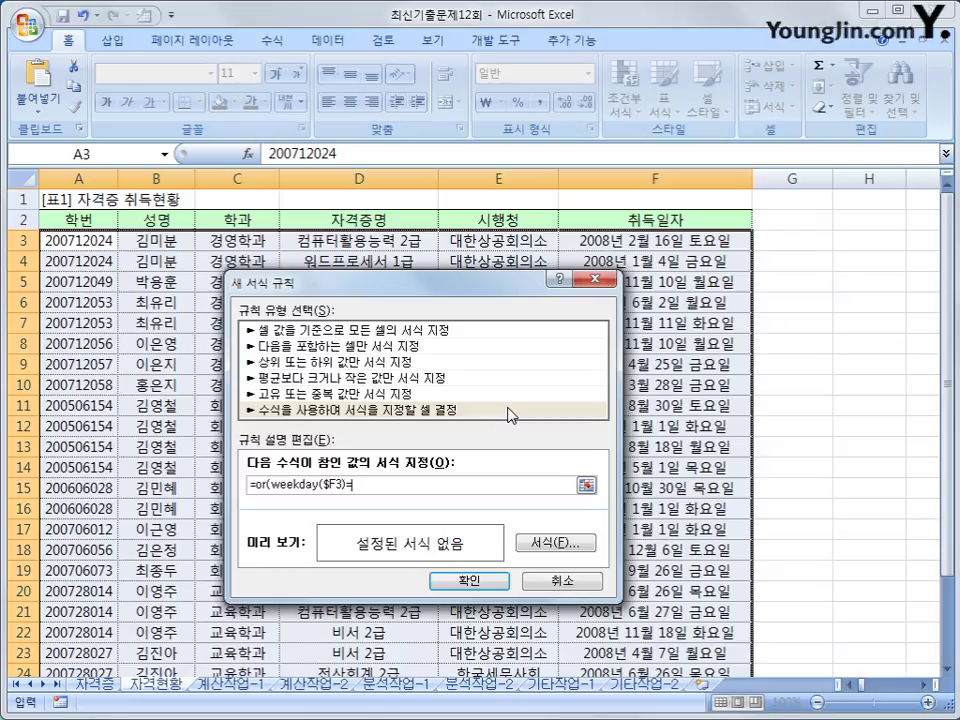
pyautogui.write('1,')
# - Complete the rule formula with the Saturday condition weekday($F3)=7 and close the OR function
pyautogui.write('weed')
pyautogui.press('BackSpace')
pyautogui.write('kday(')
pyautogui.click(677, 242)
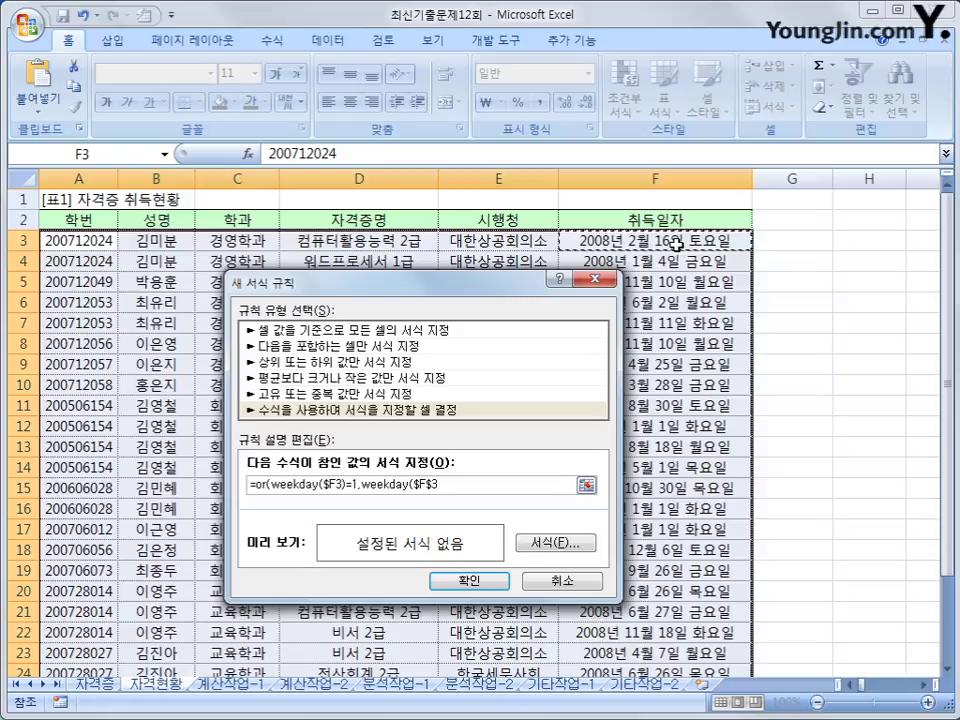
pyautogui.press('F4')
pyautogui.press('F4')
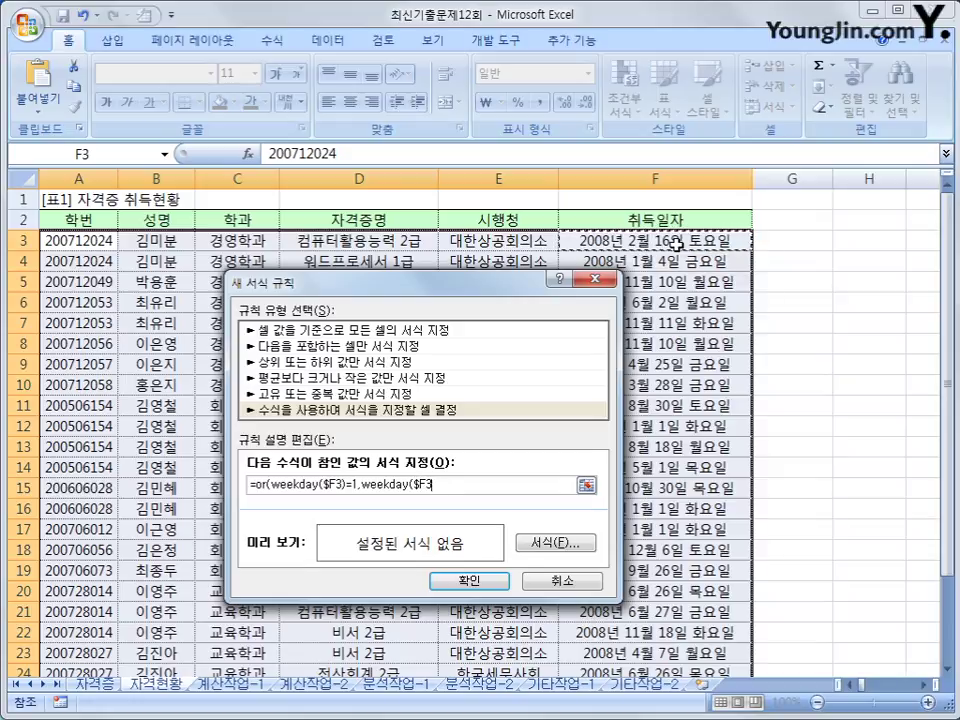
pyautogui.write(')')
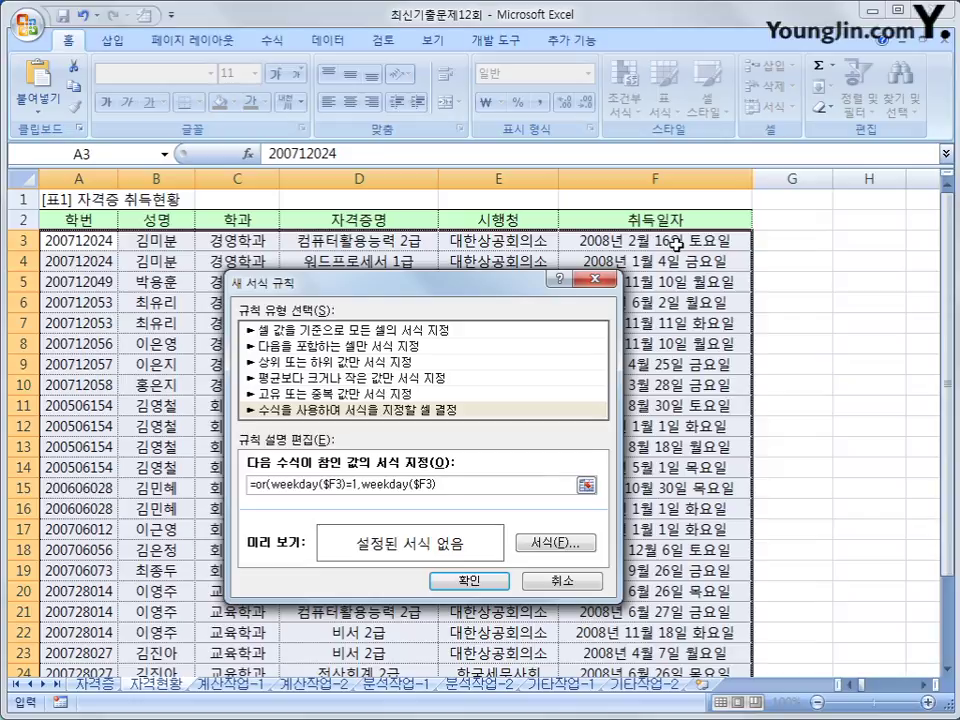
pyautogui.write('=7')
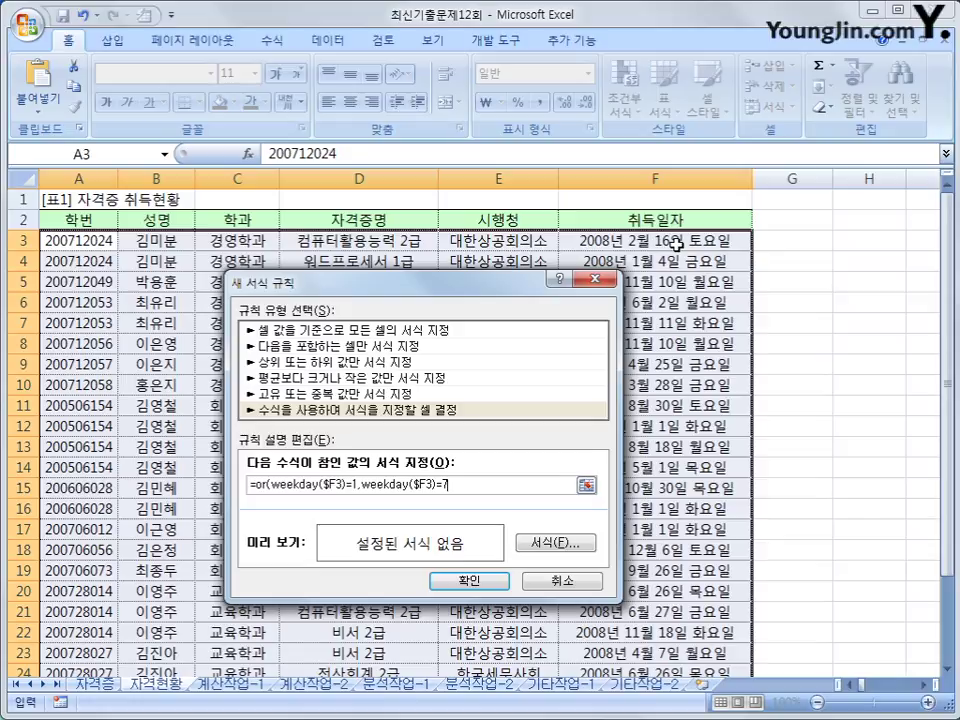
pyautogui.write(')')
# - Give the rule a bold italic (굵은 기울임꼴) font in standard red and apply it to the range
pyautogui.click(553, 542)
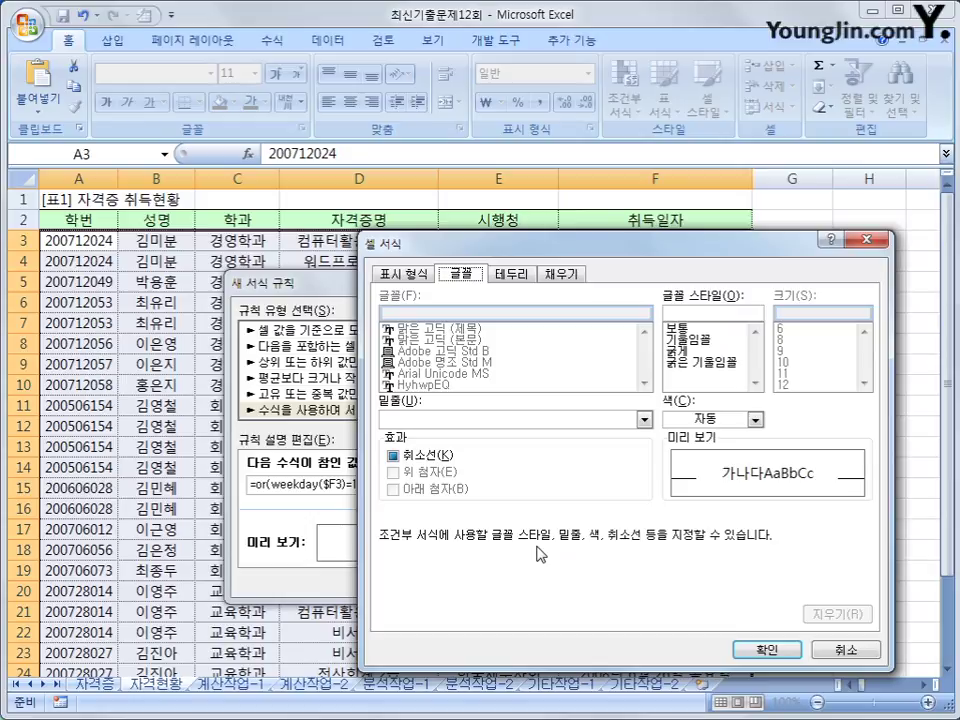
pyautogui.click(722, 364)
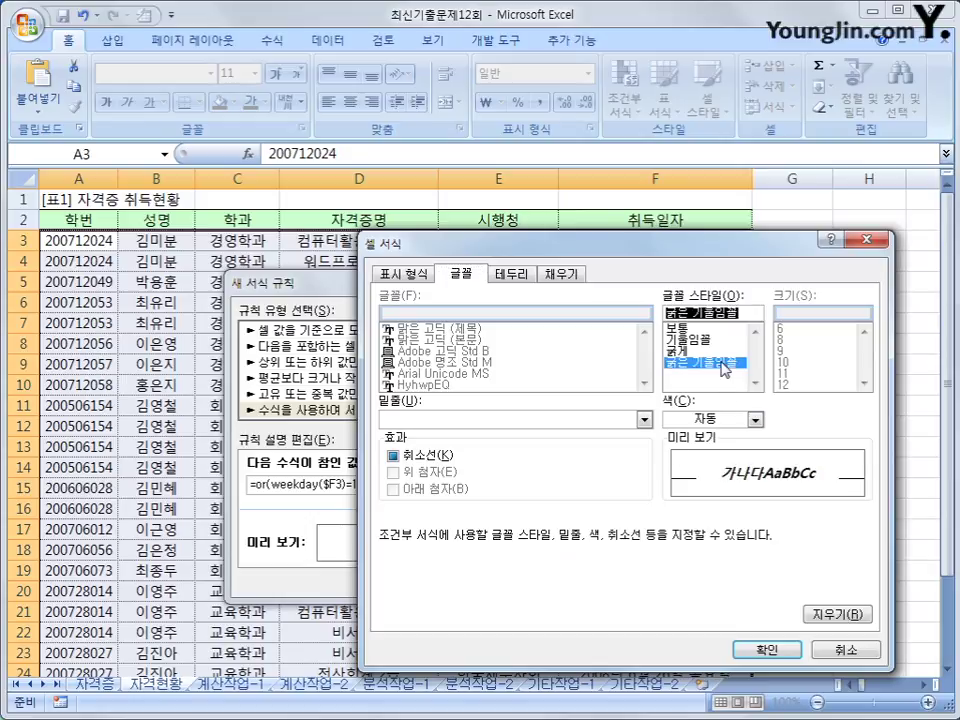
pyautogui.click(755, 420)
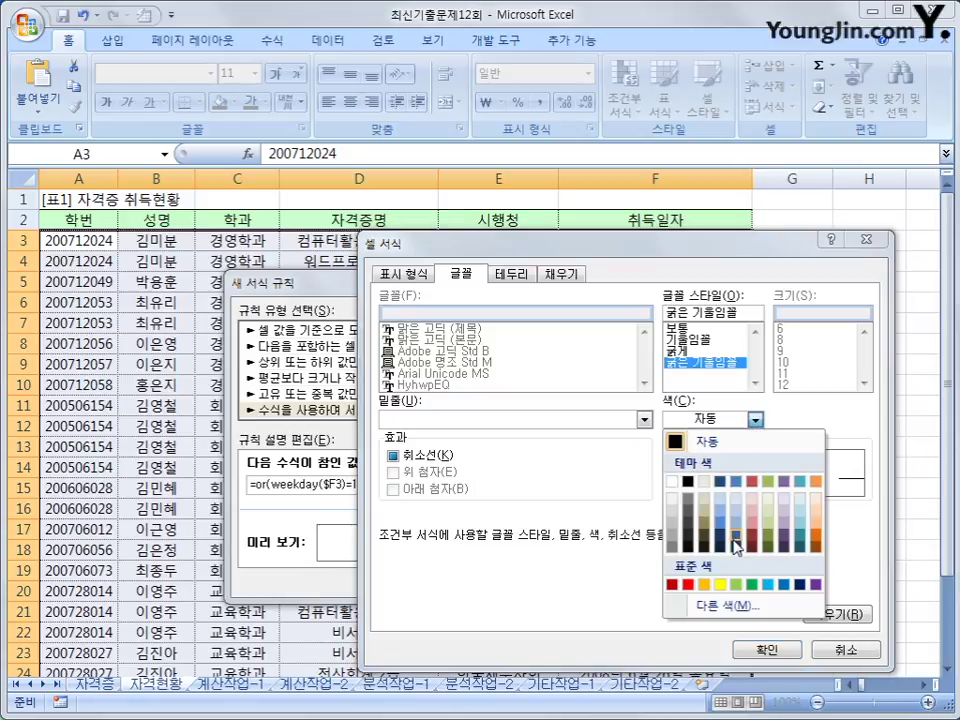
pyautogui.click(688, 584)
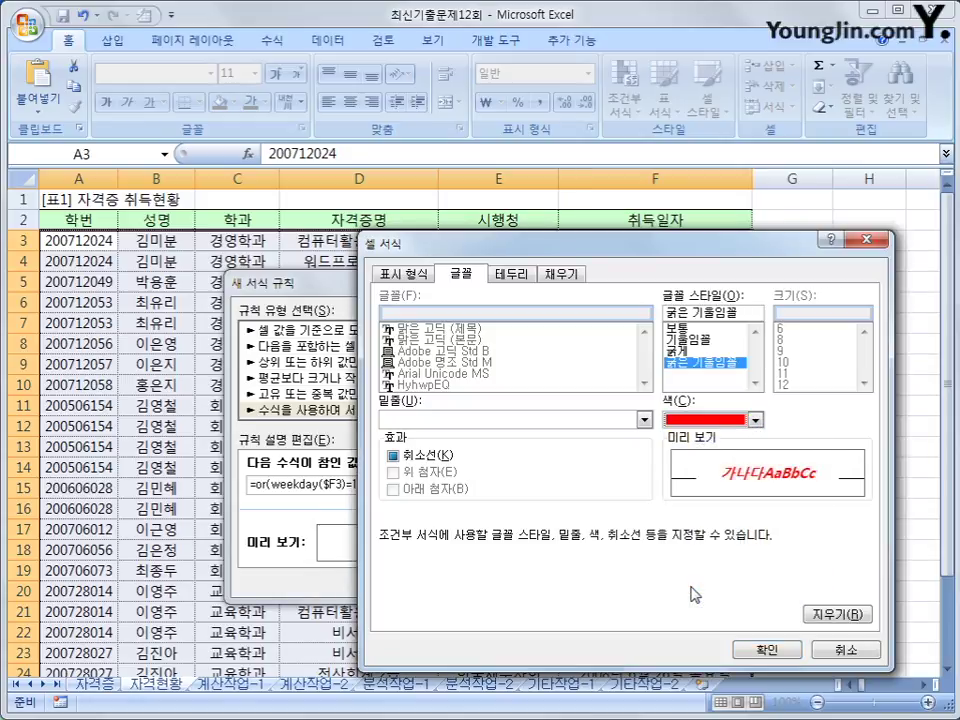
pyautogui.click(766, 649)
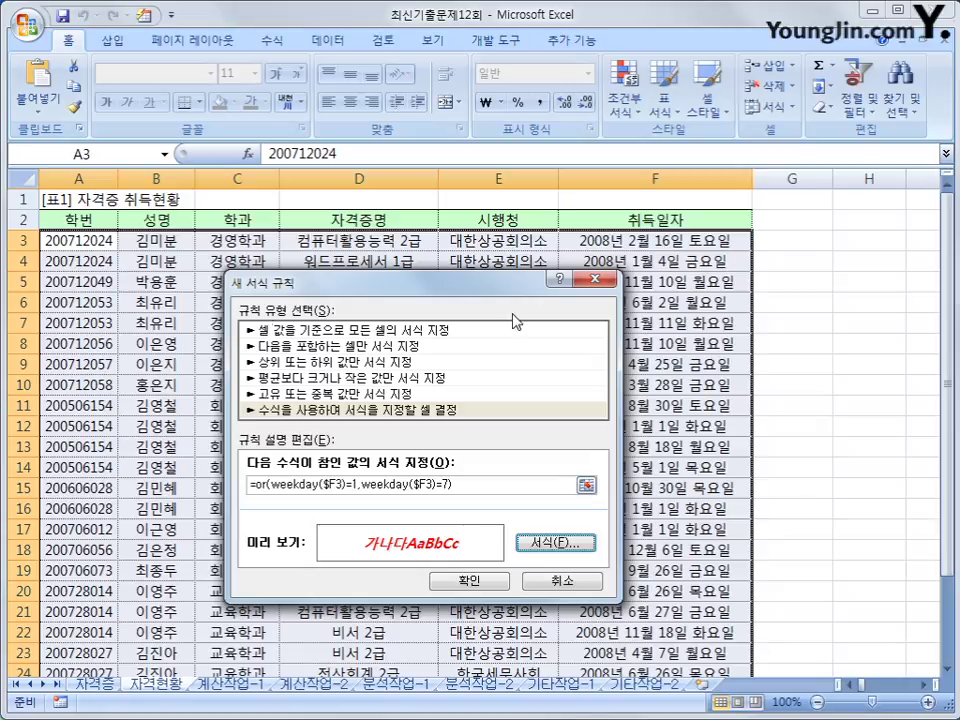
pyautogui.click(490, 584)
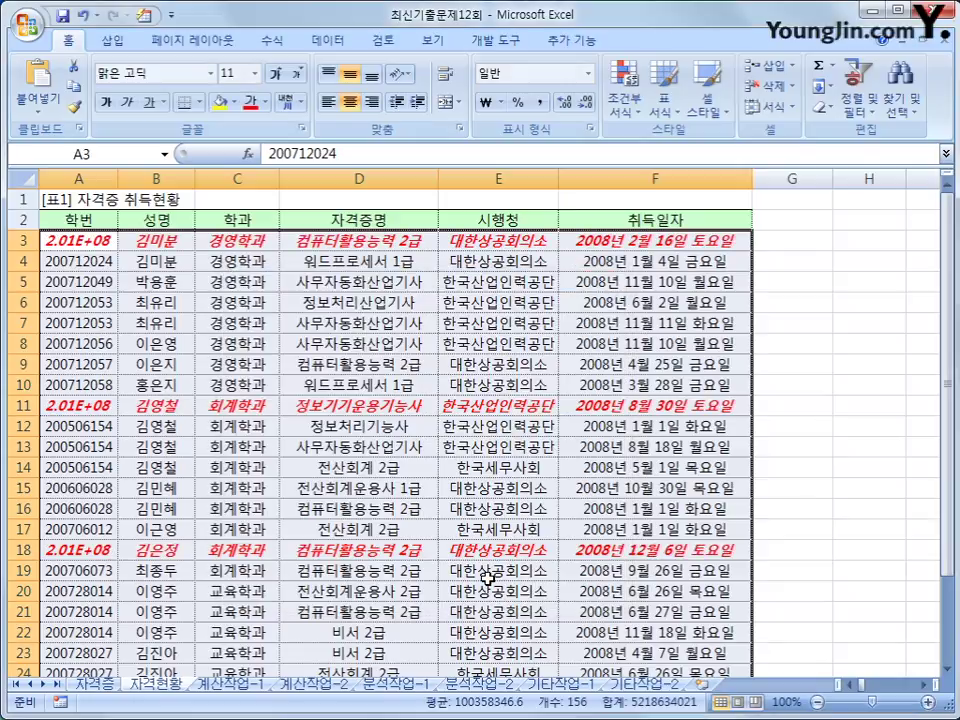
# - Check that the formatted rows down to row 28 have weekend dates in the 취득일자 column
pyautogui.click(693, 407)
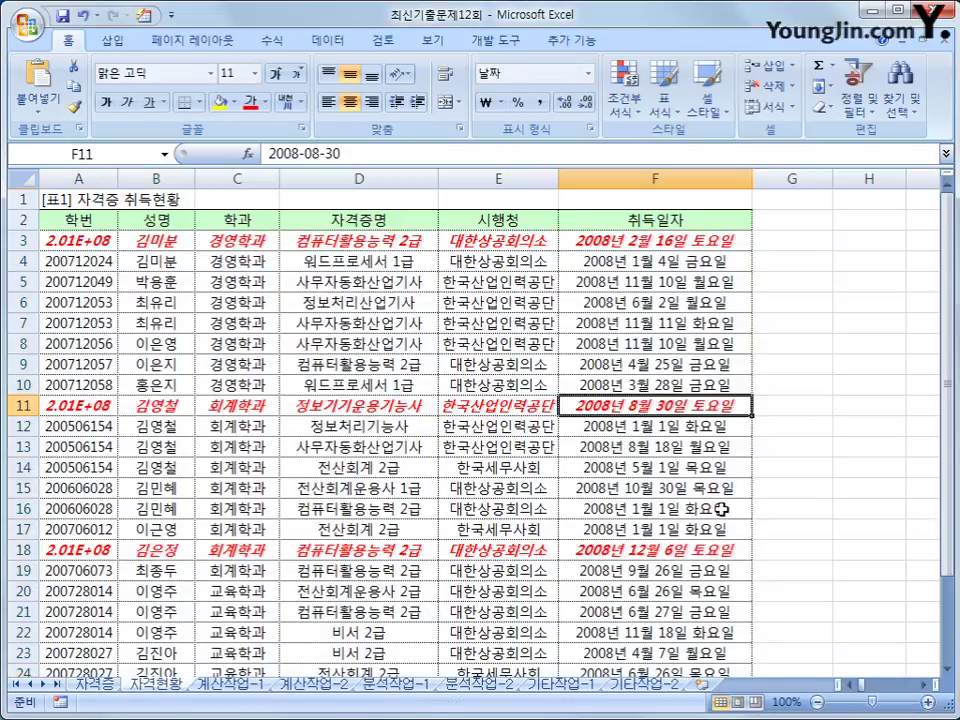
pyautogui.scroll(-2, 696, 407)
pyautogui.click(700, 636)
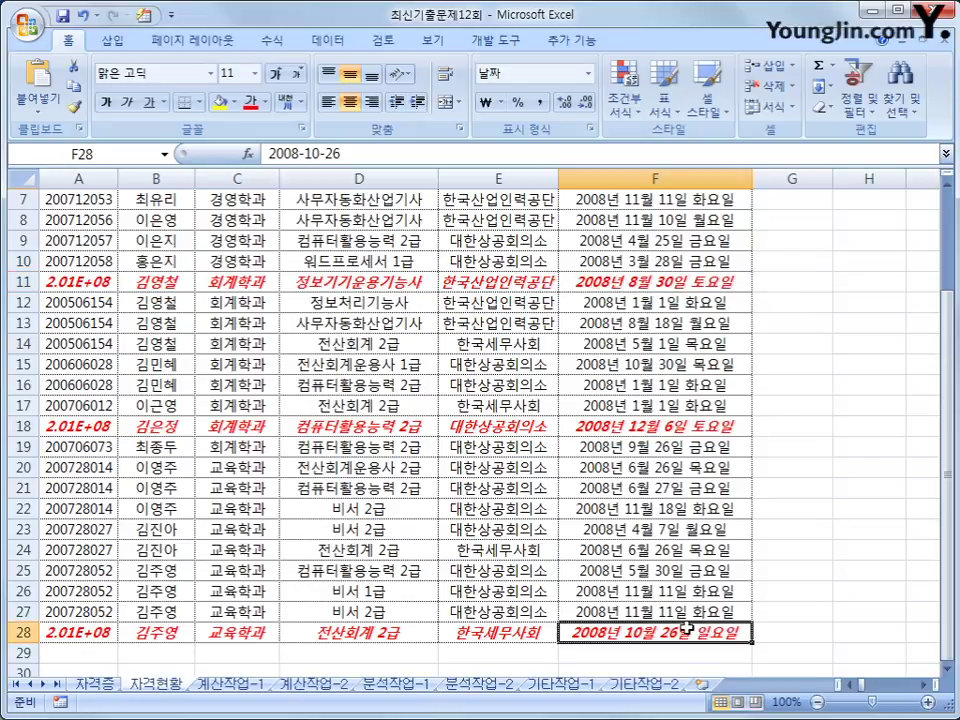
pyautogui.scroll(2, 690, 630)
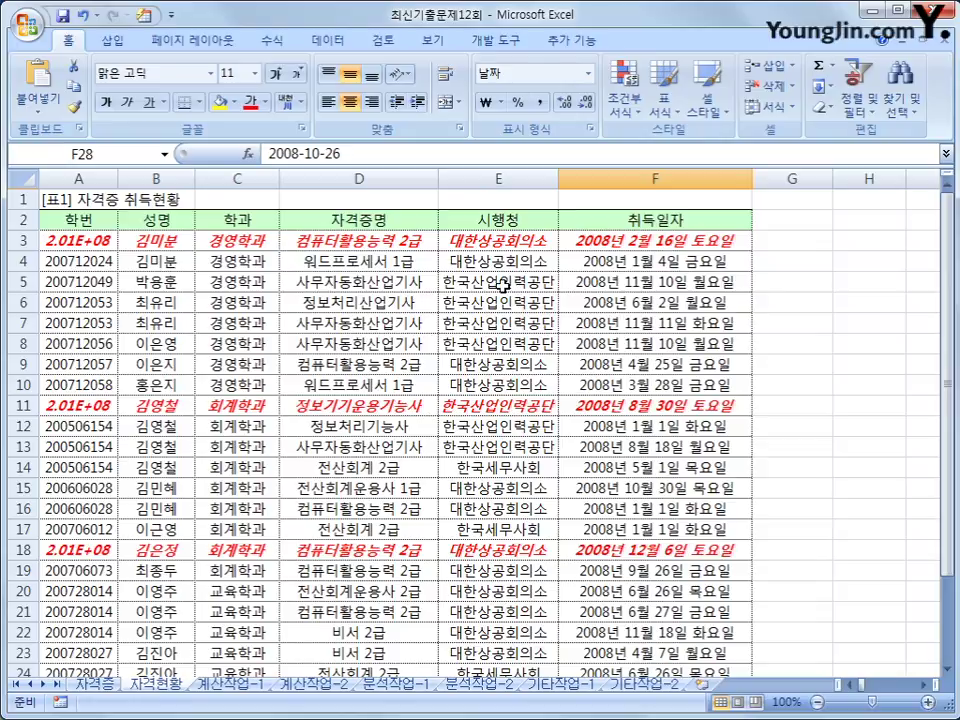
# - Copy the 시행청 heading in E2 and 대한상공회의소 in E4 to A30:A31, and widen column A to fit the contents
pyautogui.click(497, 220)
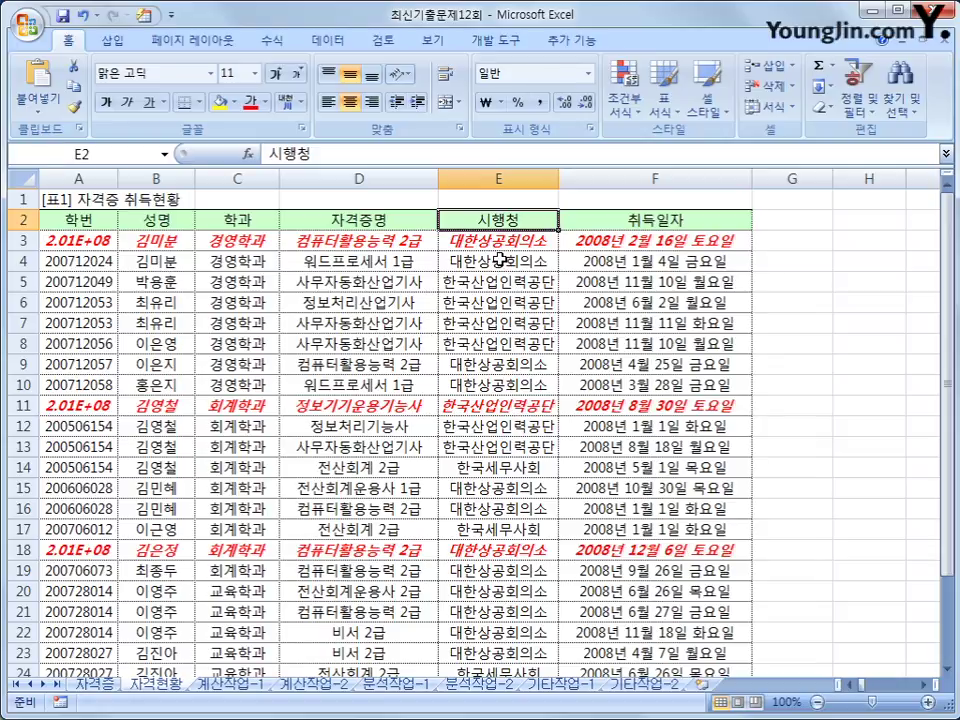
pyautogui.click(420, 241)
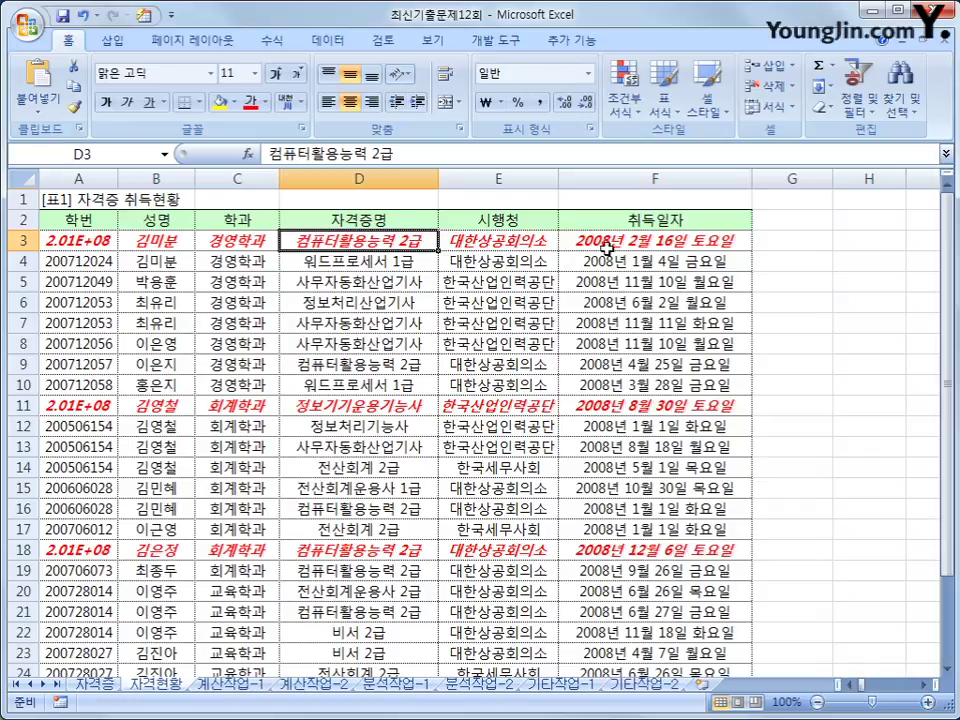
pyautogui.click(540, 218)
pyautogui.keyDown('ctrl'); pyautogui.click(548, 261); pyautogui.keyUp('ctrl')
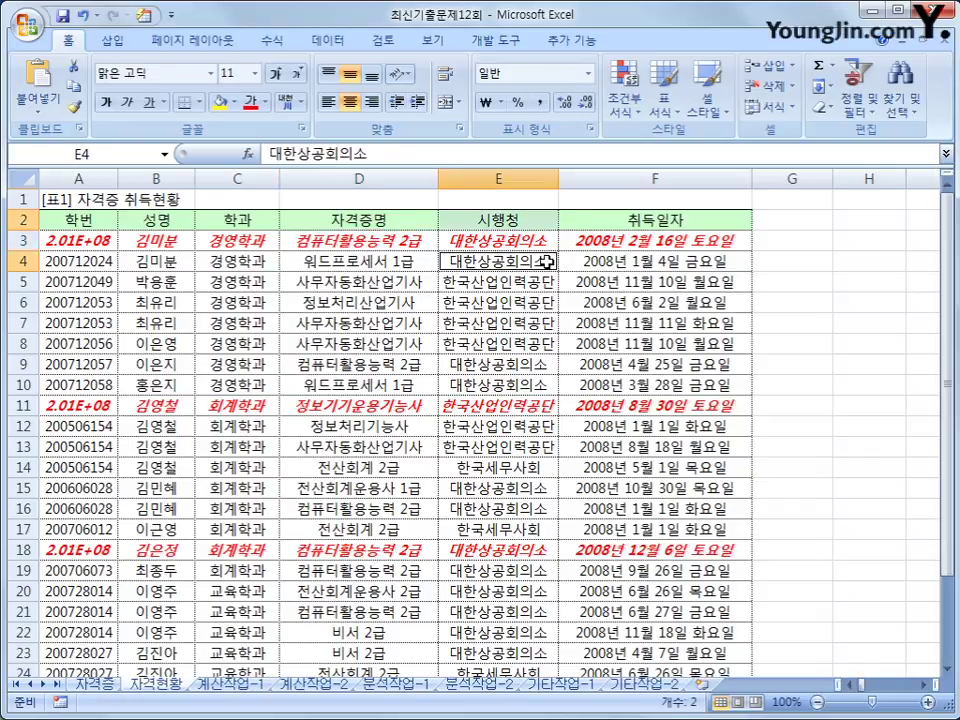
pyautogui.hotkey('ctrl', 'c')
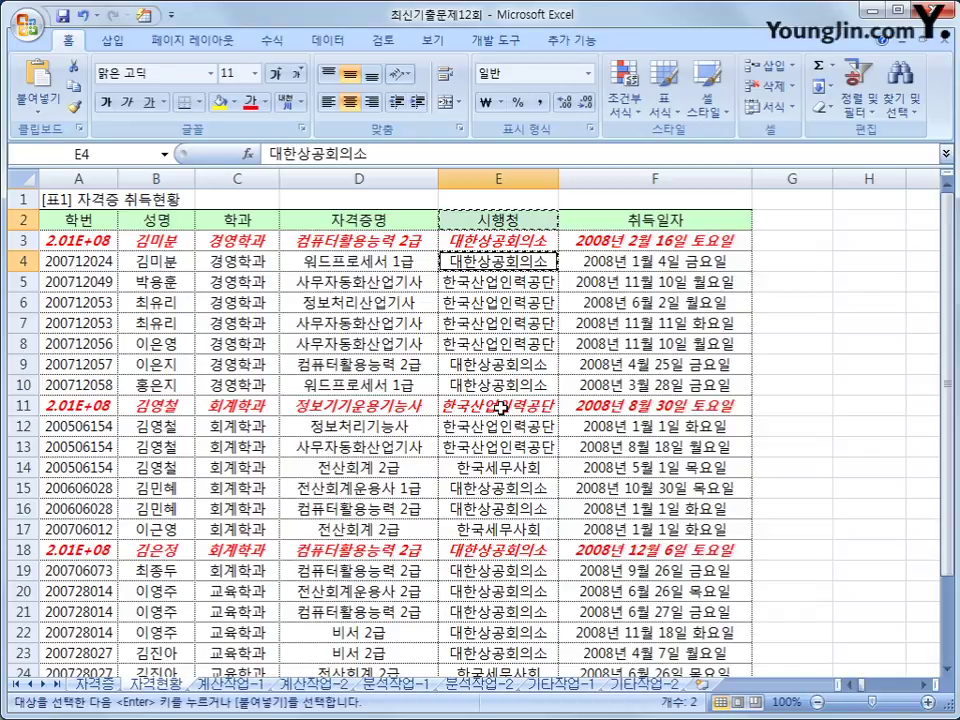
pyautogui.scroll(-6, 497, 404)
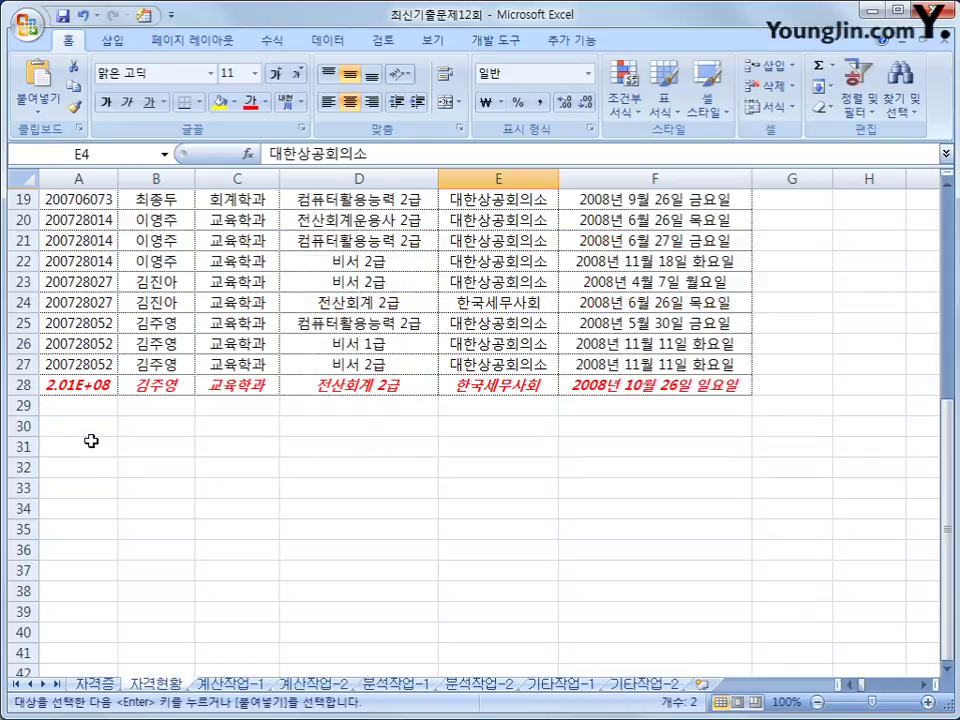
pyautogui.click(86, 430)
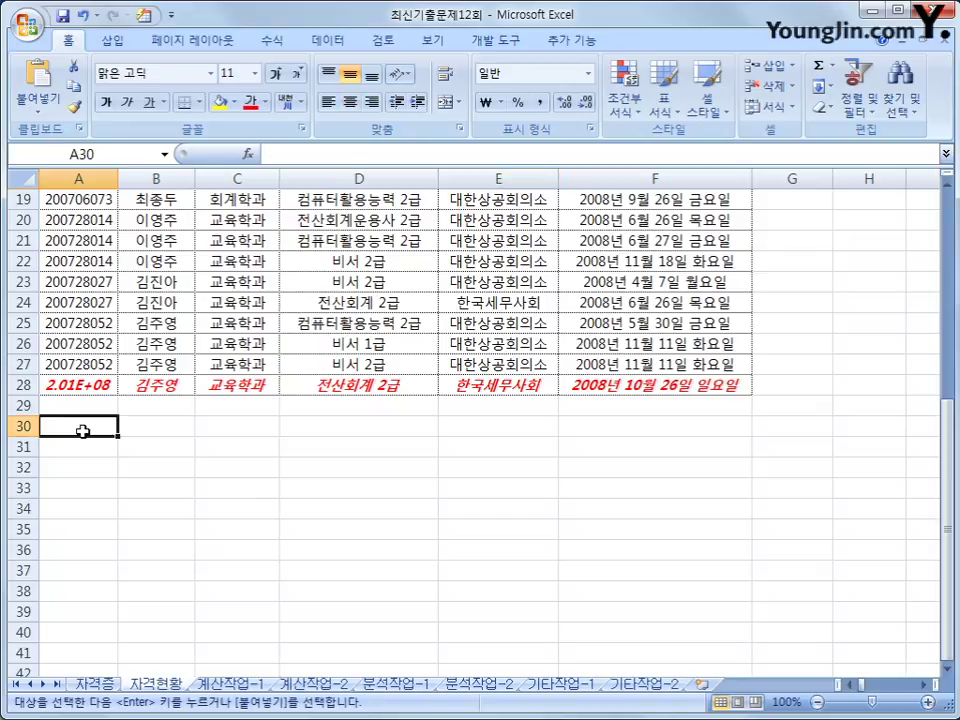
pyautogui.hotkey('ctrl', 'v')
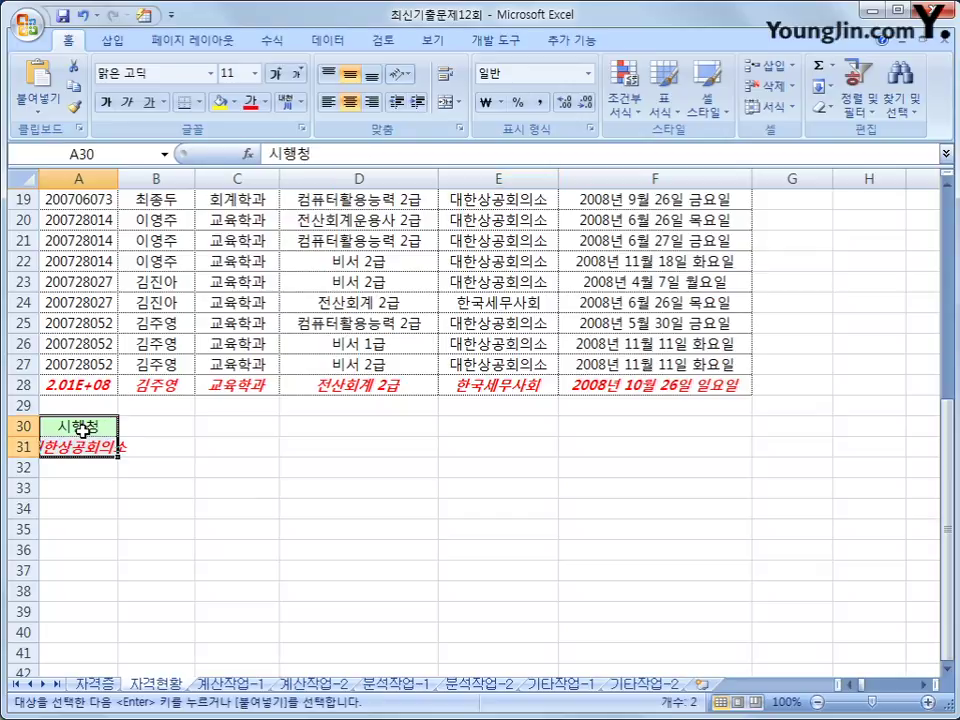
pyautogui.click(105, 490)
pyautogui.moveTo(117, 179); pyautogui.dragTo(166, 179)
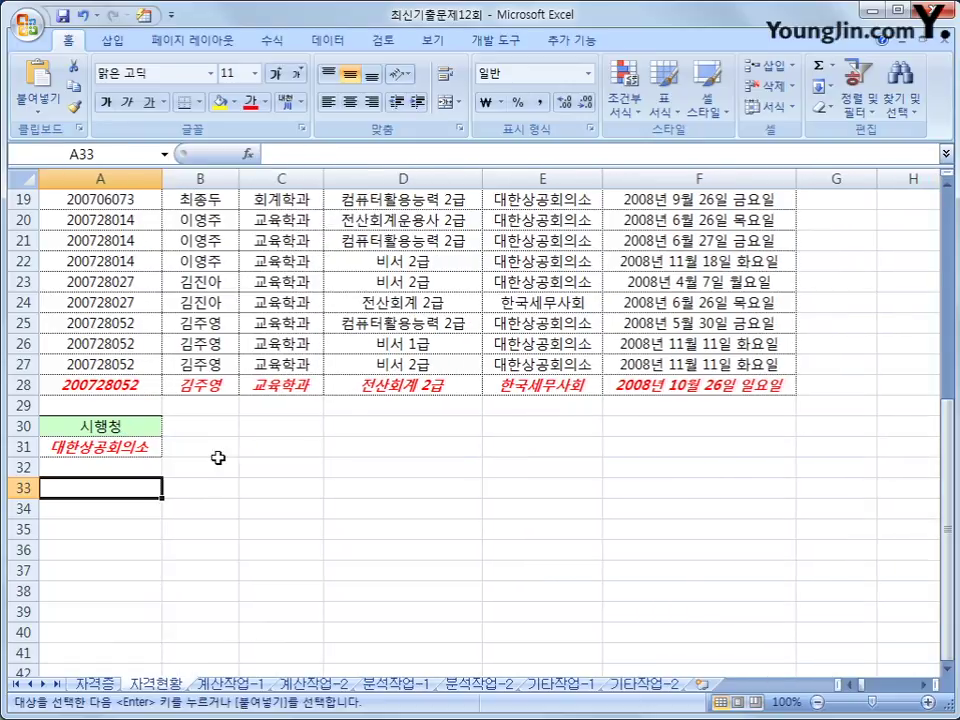
# - Enter the criteria heading 조건 in B30, beside the 시행청 heading
pyautogui.scroll(6, 223, 480)
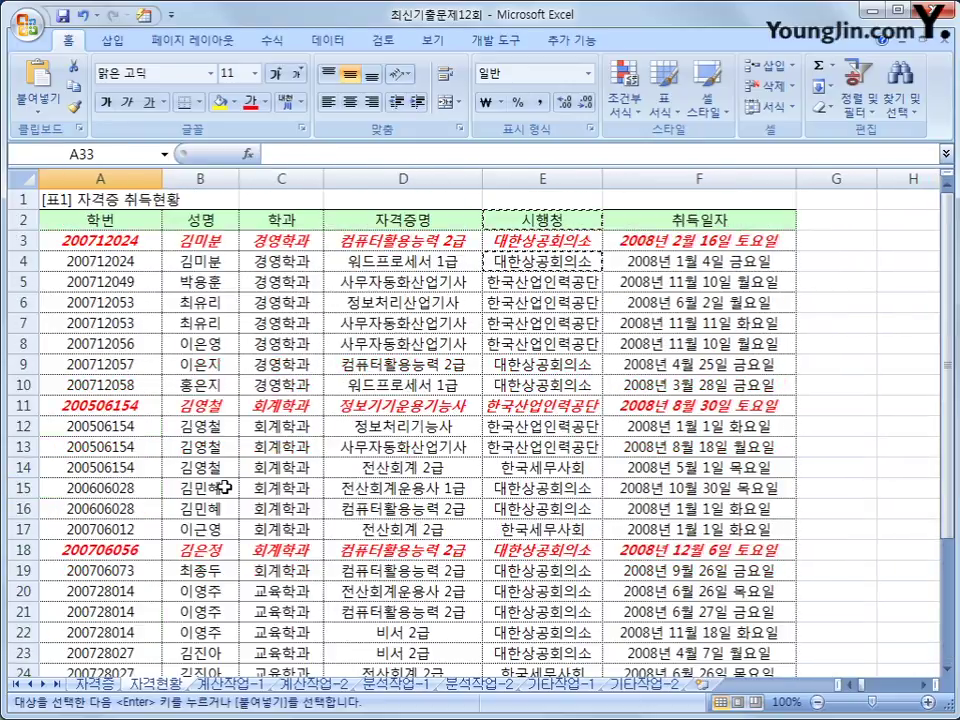
pyautogui.scroll(-9, 225, 489)
pyautogui.click(187, 241)
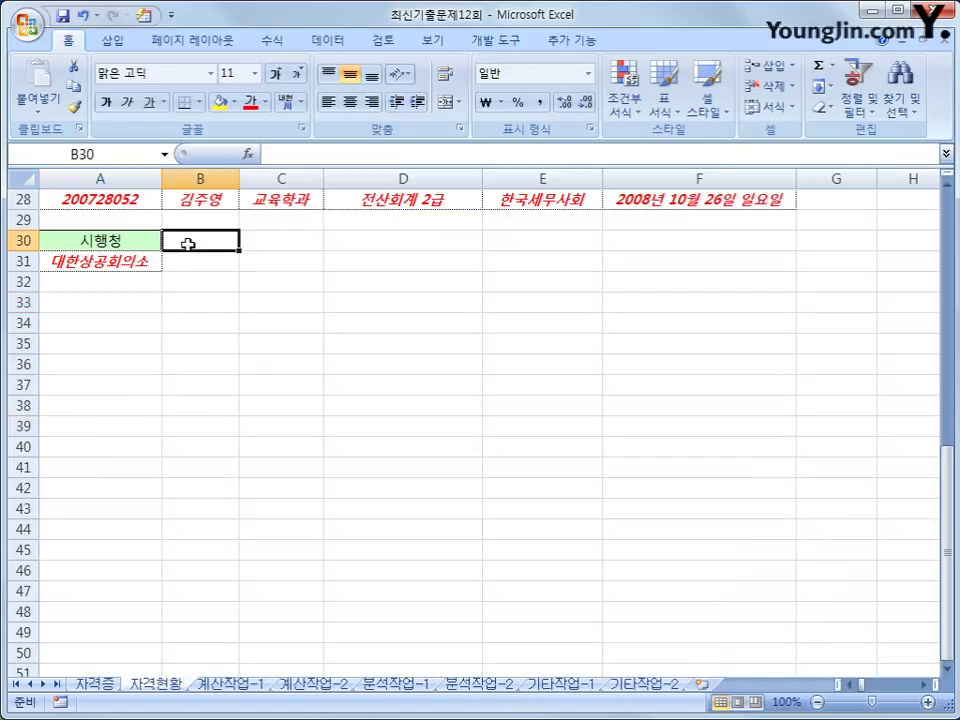
pyautogui.scroll(1, 249, 395)
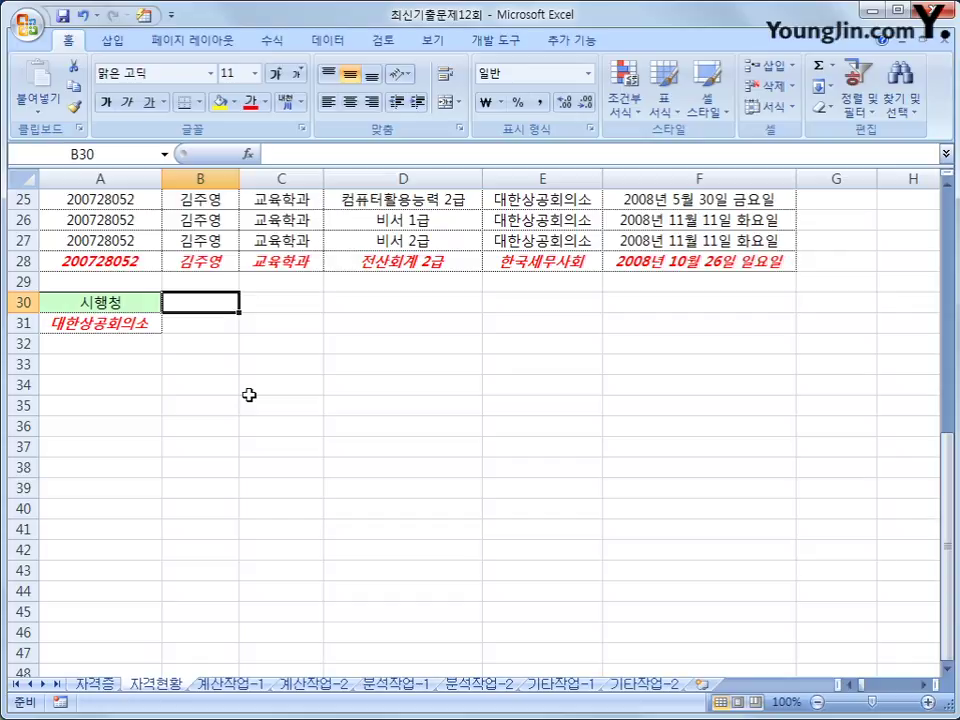
pyautogui.scroll(4, 249, 395)
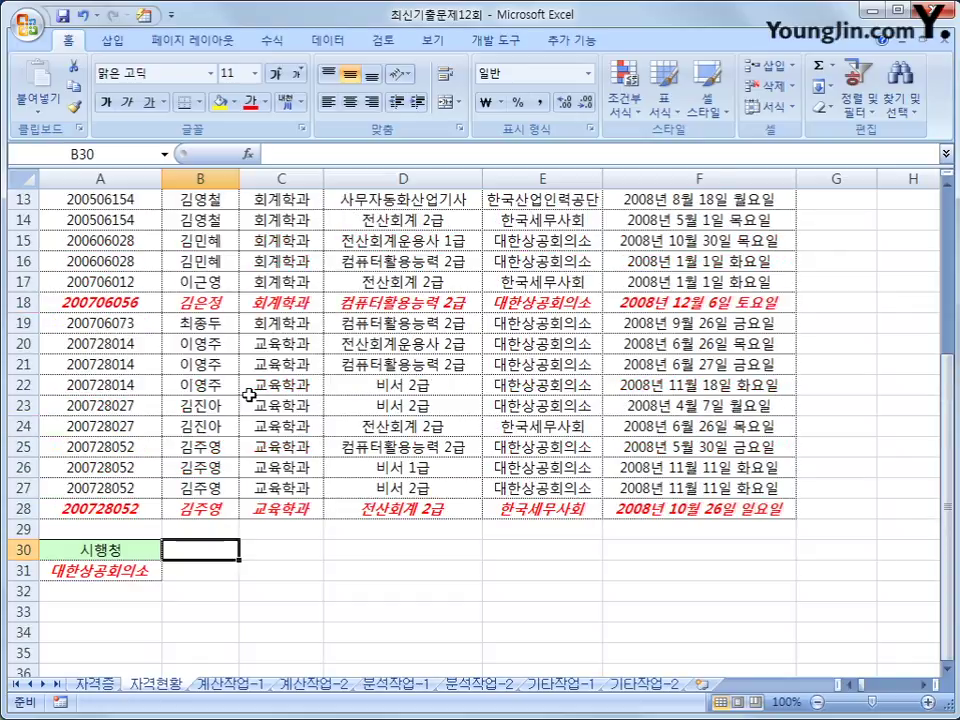
pyautogui.write('wh')
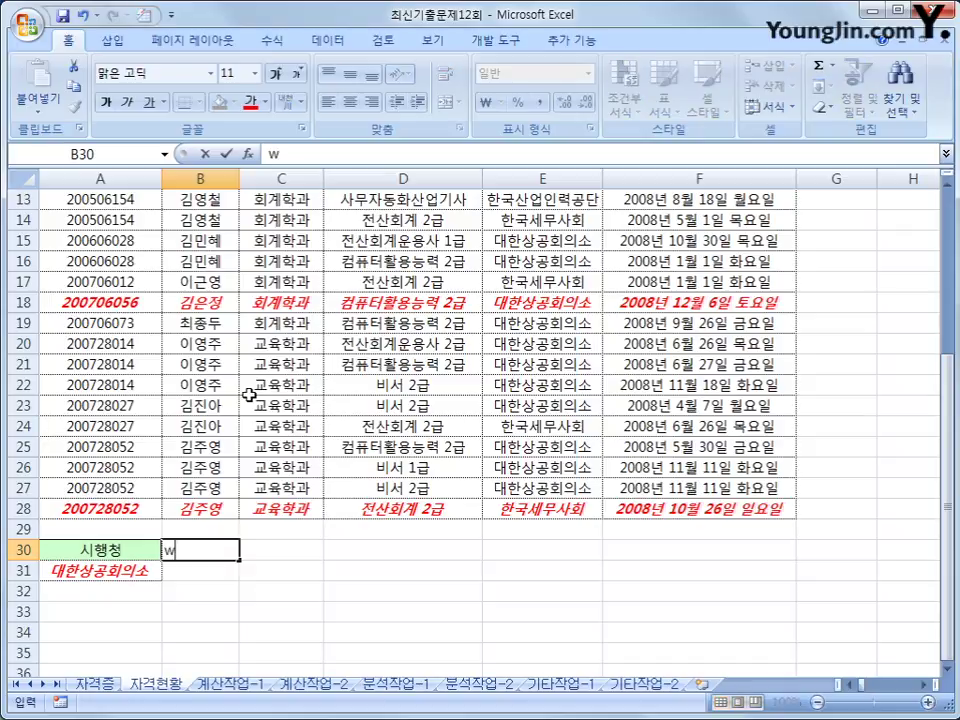
pyautogui.press('BackSpace')
pyautogui.press('BackSpace')
pyautogui.write('조건')
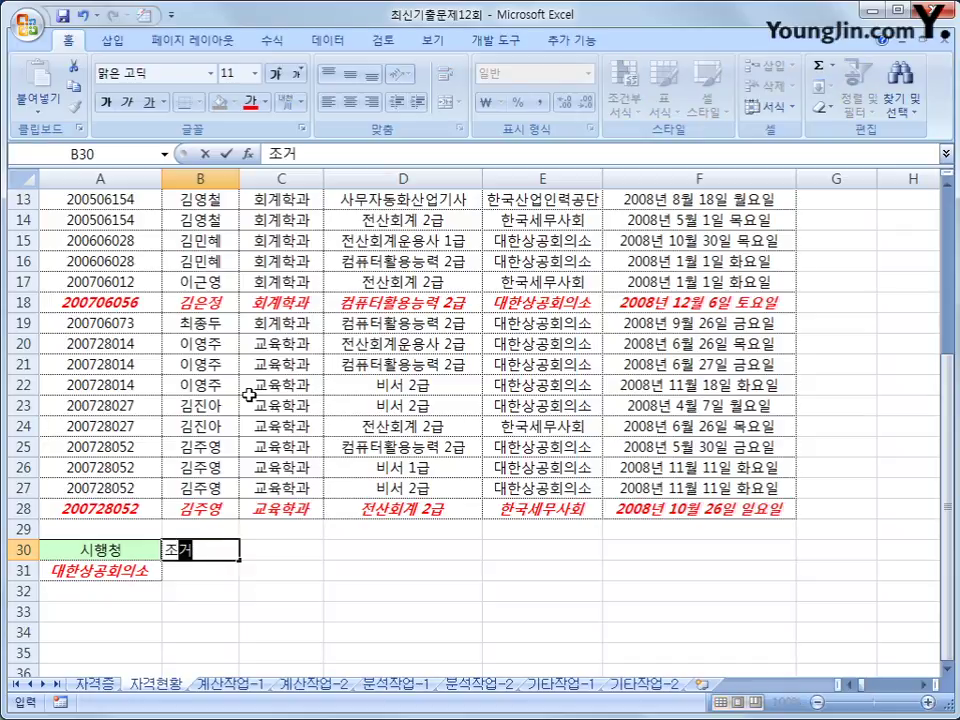
pyautogui.press('Return')
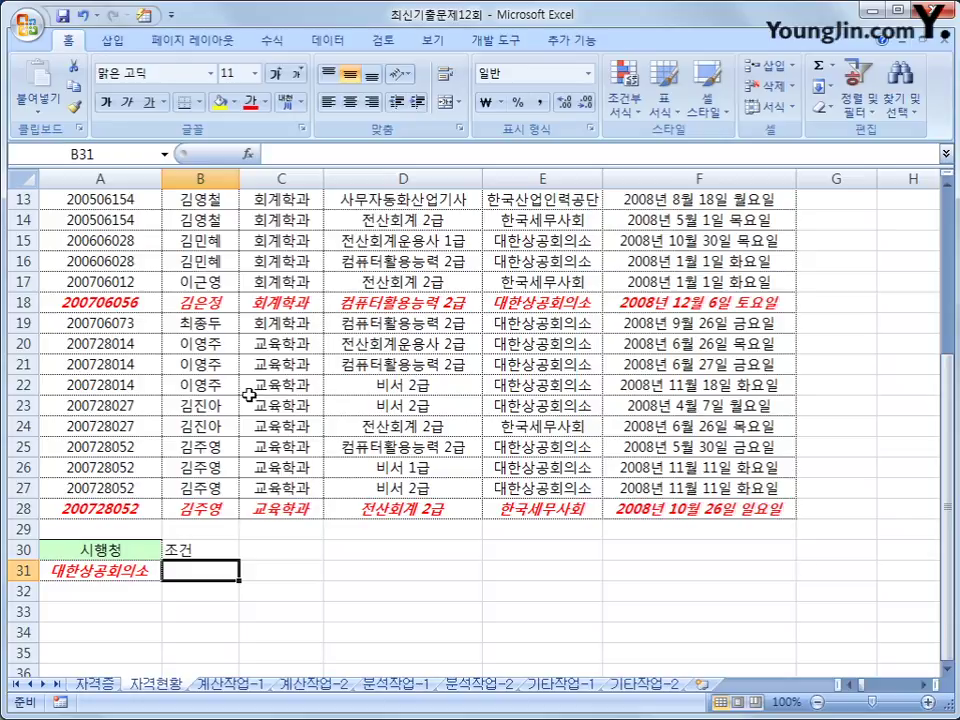
# - Begin a formula in B31 that takes the last 2 characters of the first 자격증명 entry, D3, with RIGHT
pyautogui.write('=가')
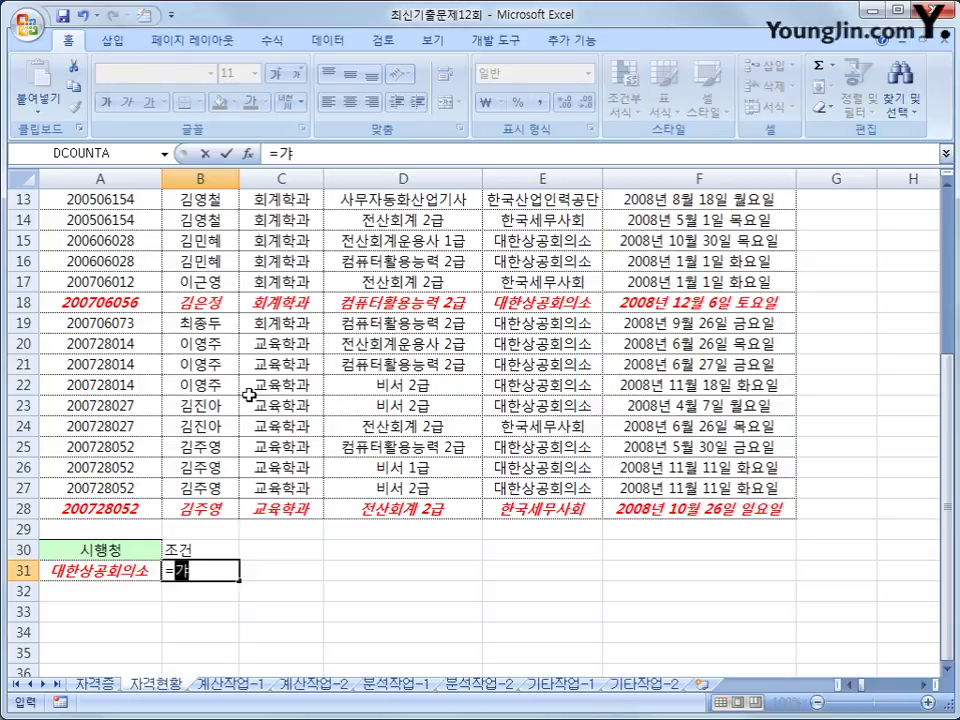
pyautogui.press('BackSpace')
pyautogui.press('BackSpace')
pyautogui.write('ro')
pyautogui.press('BackSpace')
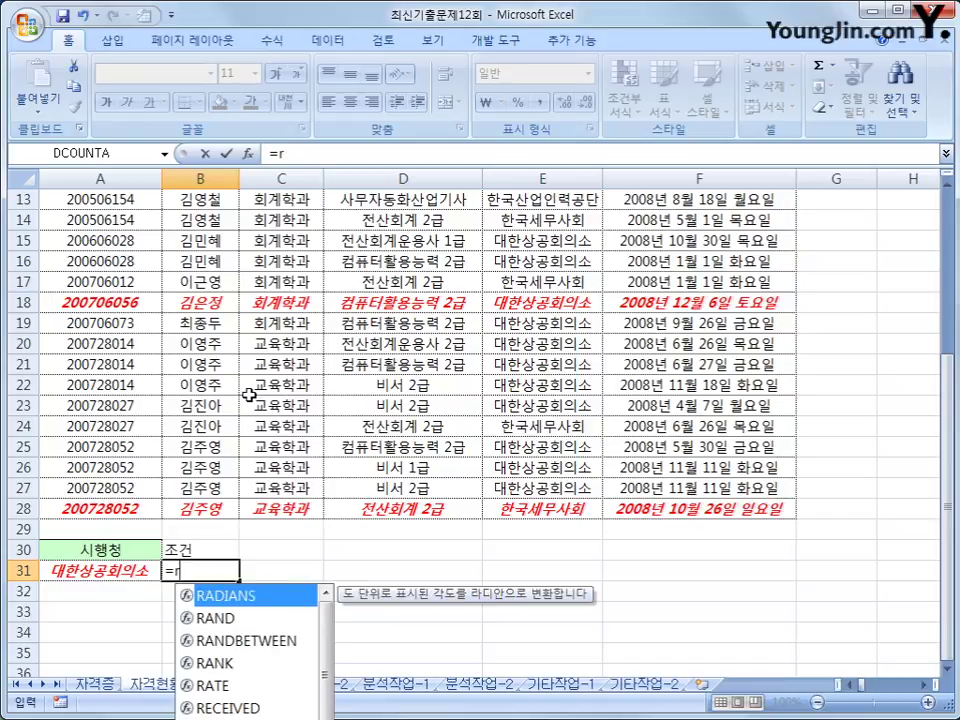
pyautogui.write('ight(')
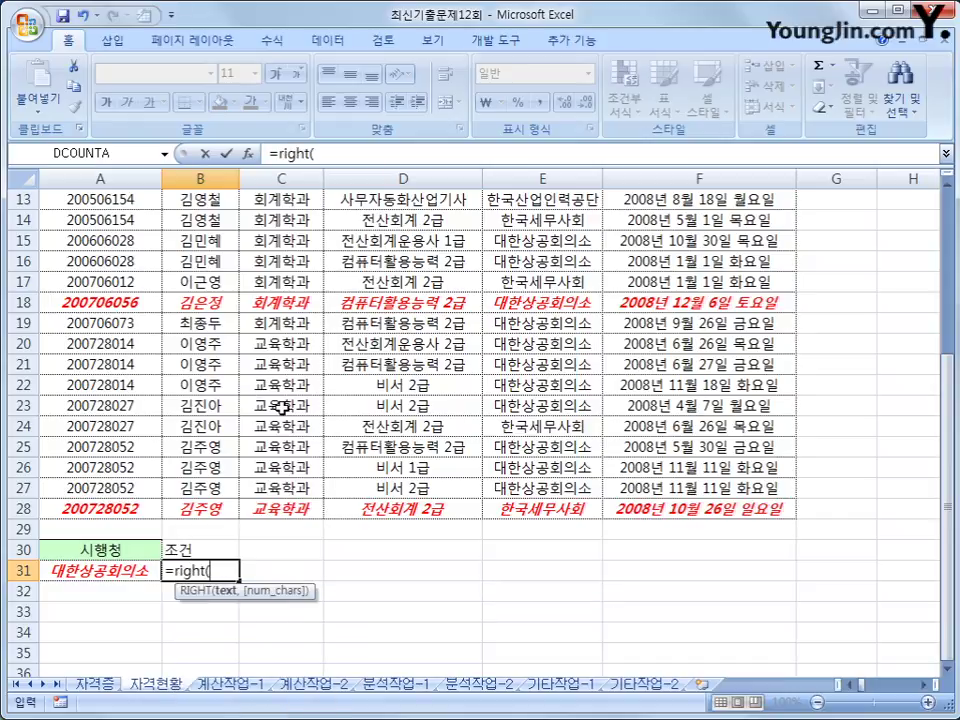
pyautogui.scroll(4, 300, 415)
pyautogui.click(384, 244)
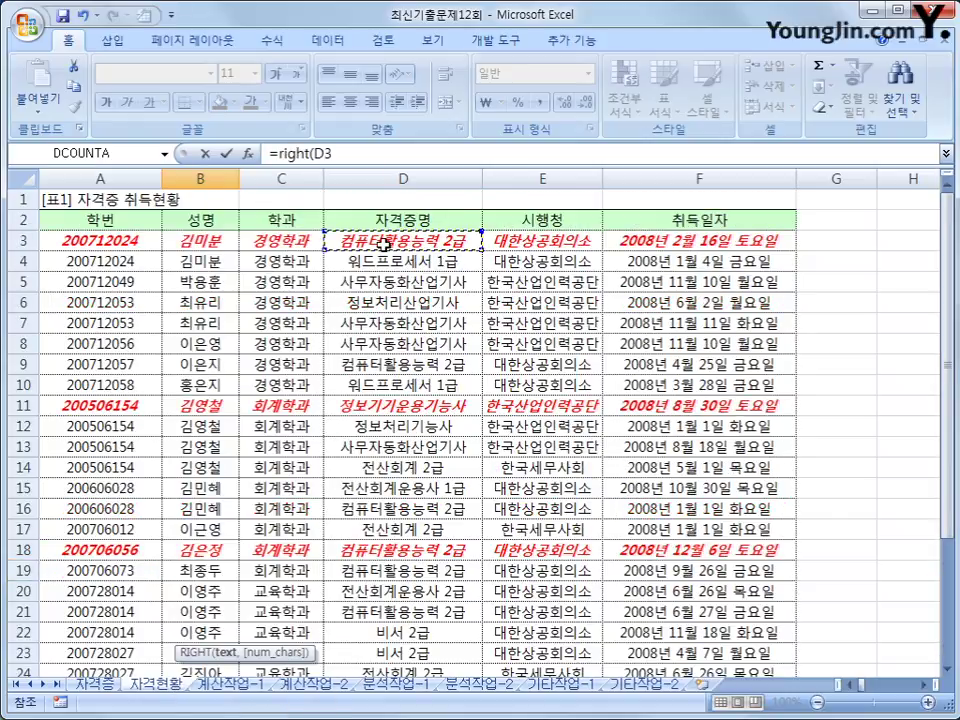
pyautogui.write(',2')
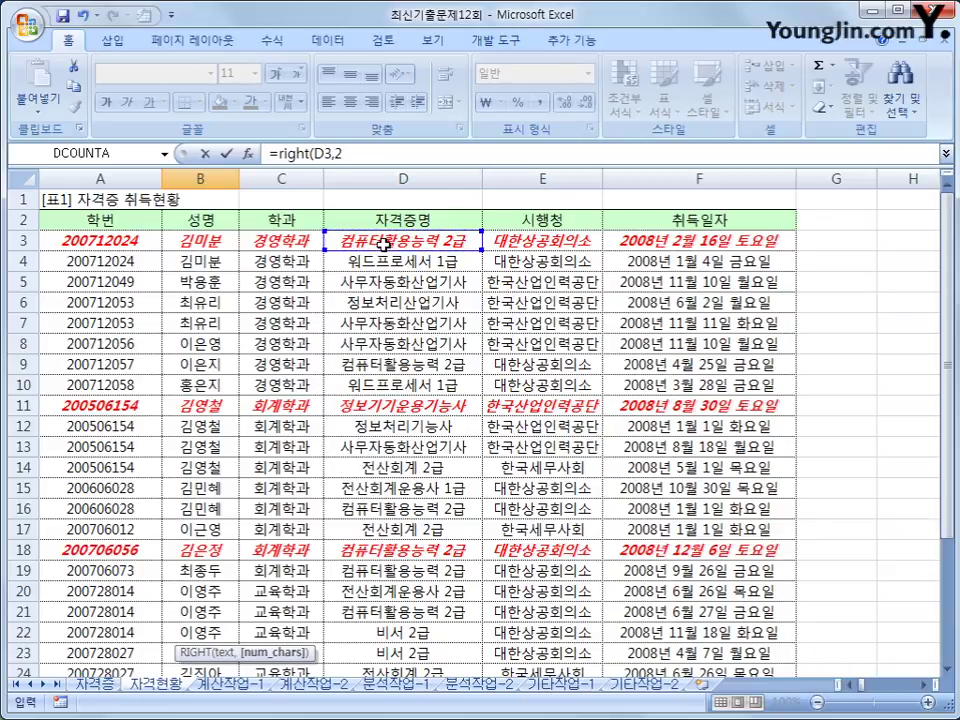
# - Complete the B31 formula by comparing the extracted characters with "2급"
pyautogui.write(')=')
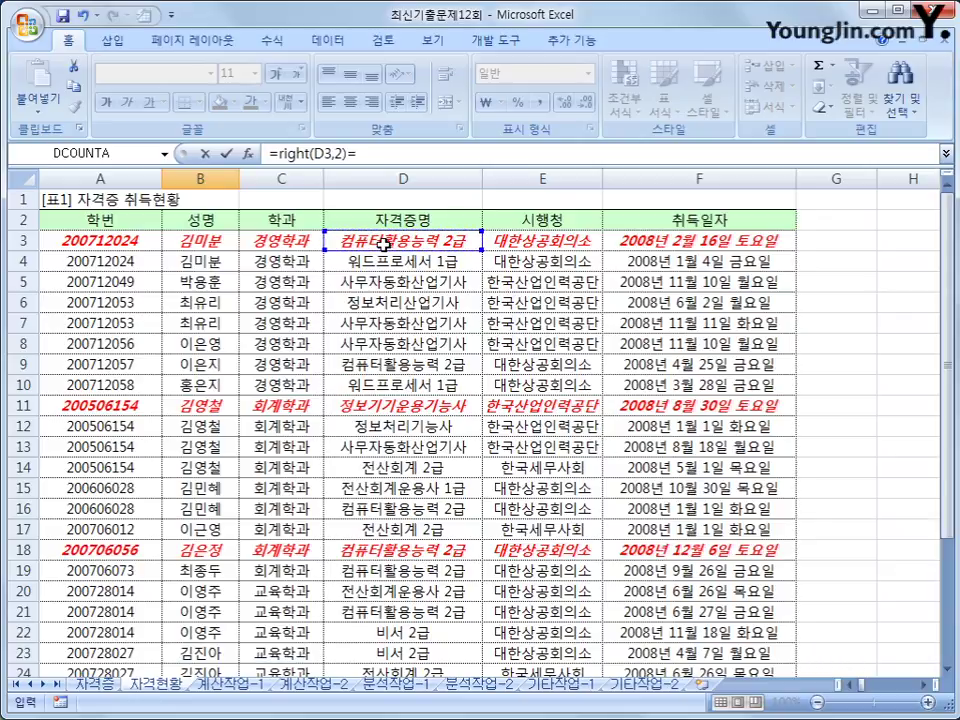
pyautogui.write('"2rmq')
pyautogui.press('BackSpace')
pyautogui.press('BackSpace')
pyautogui.press('BackSpace')
pyautogui.write('급"')
pyautogui.press('Return')
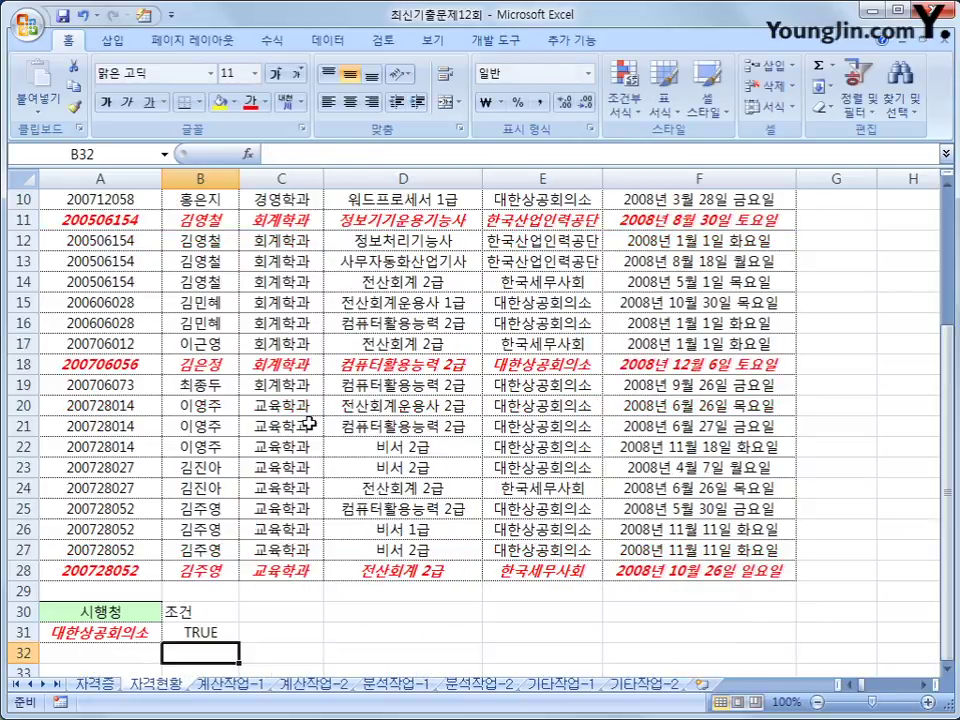
pyautogui.click(202, 633)
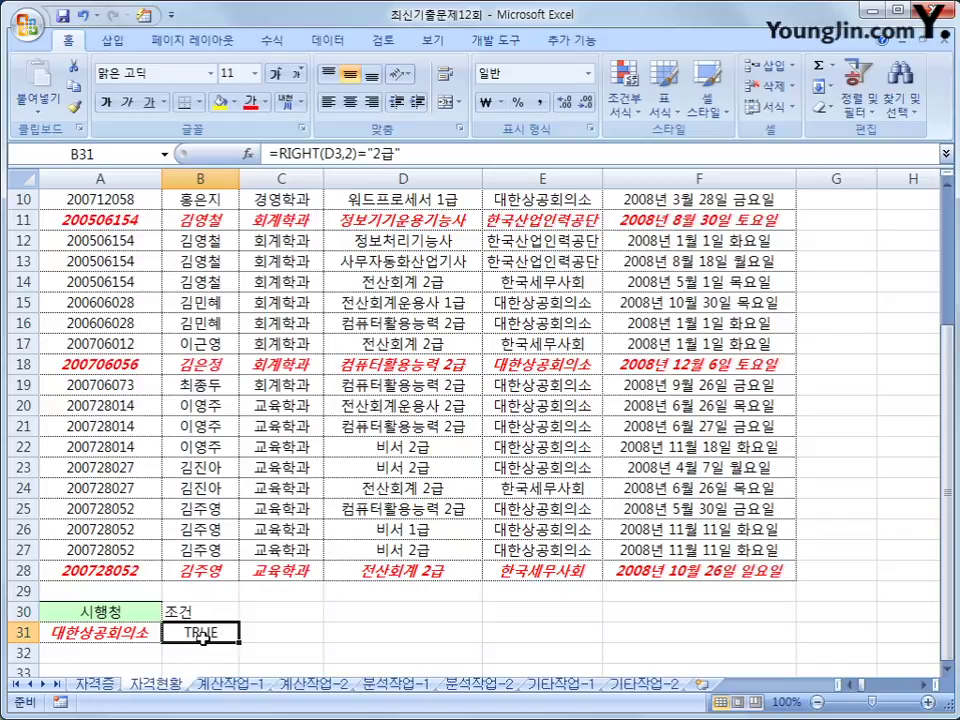
# - Copy the 학번, 성명, 학과 and 자격증명 headings from A2:D2 to row 35, starting at A35
pyautogui.scroll(3, 306, 435)
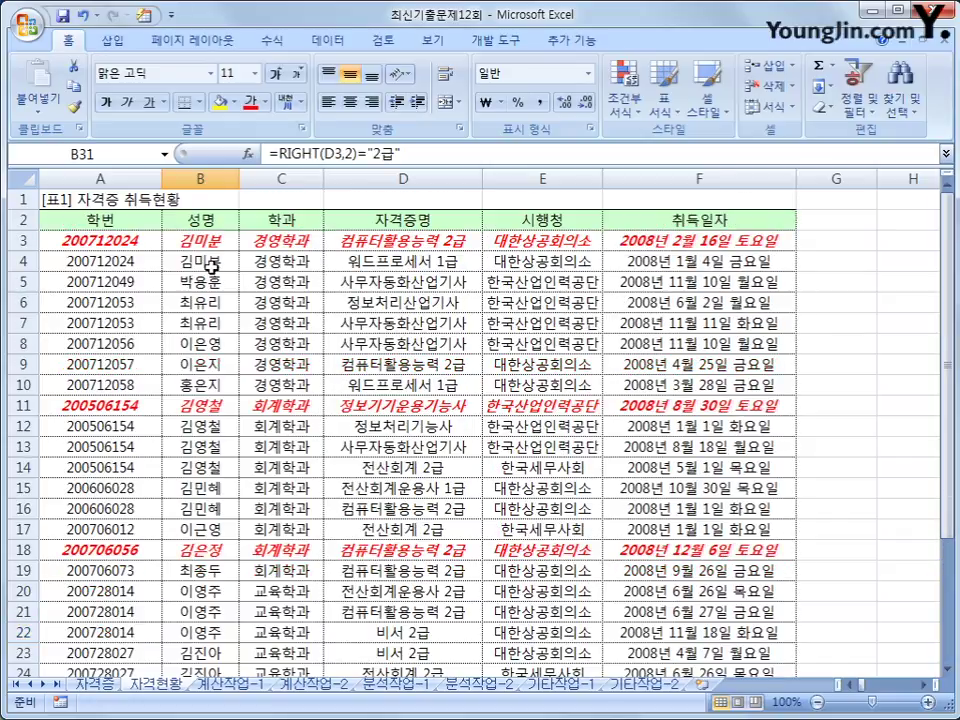
pyautogui.click(110, 215)
pyautogui.keyDown('ctrl'); pyautogui.click(201, 220); pyautogui.keyUp('ctrl')
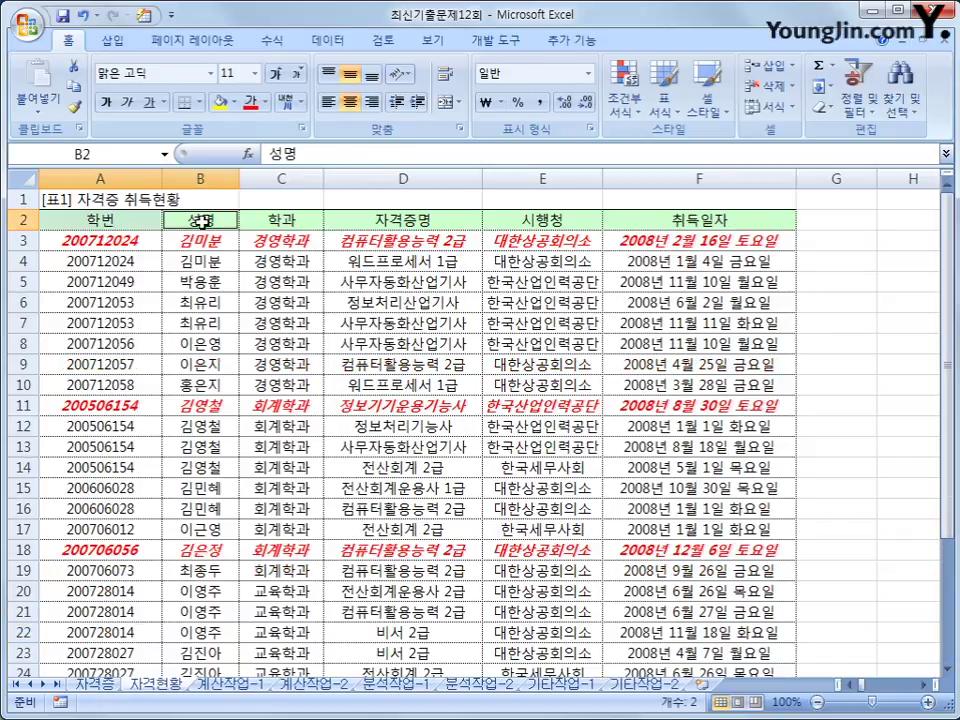
pyautogui.keyDown('ctrl'); pyautogui.click(281, 221); pyautogui.keyUp('ctrl')
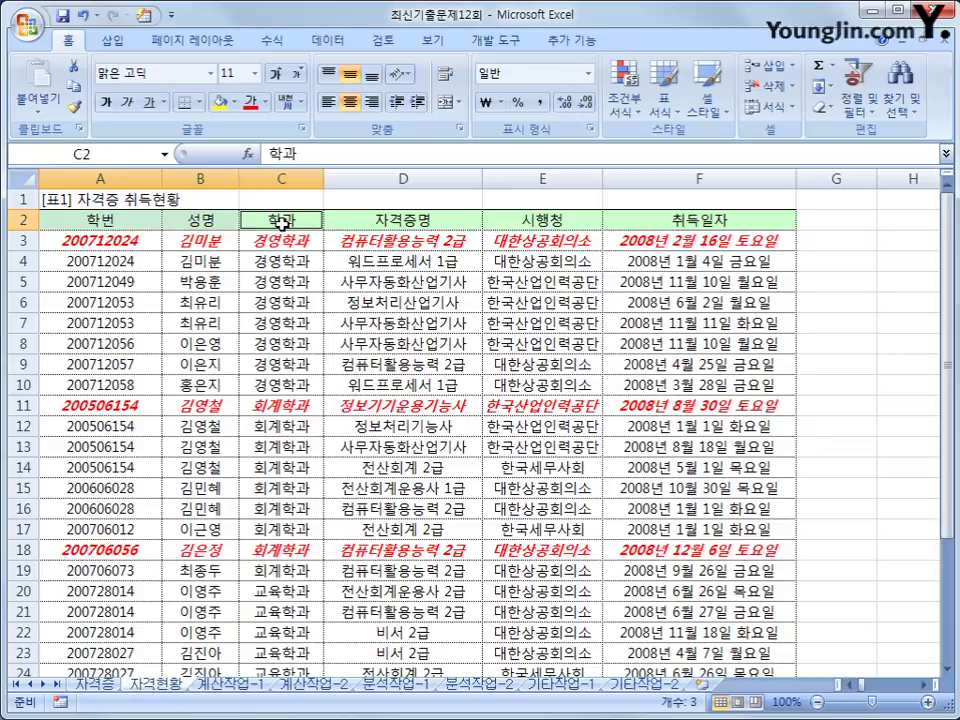
pyautogui.keyDown('ctrl'); pyautogui.click(397, 226); pyautogui.keyUp('ctrl')
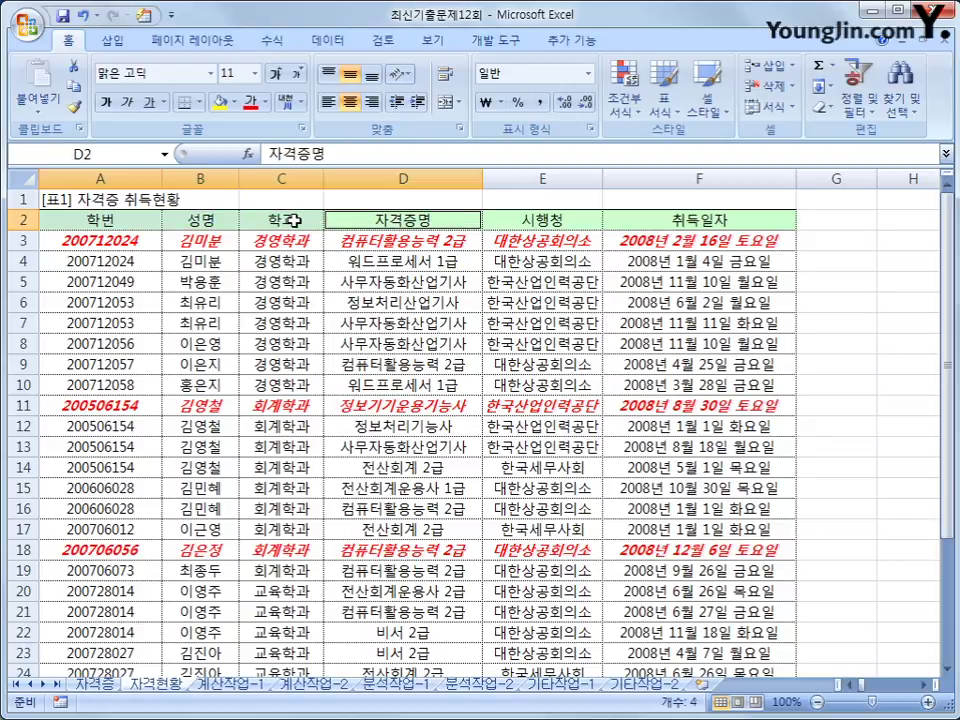
pyautogui.hotkey('ctrl', 'c')
pyautogui.scroll(-7, 300, 300)
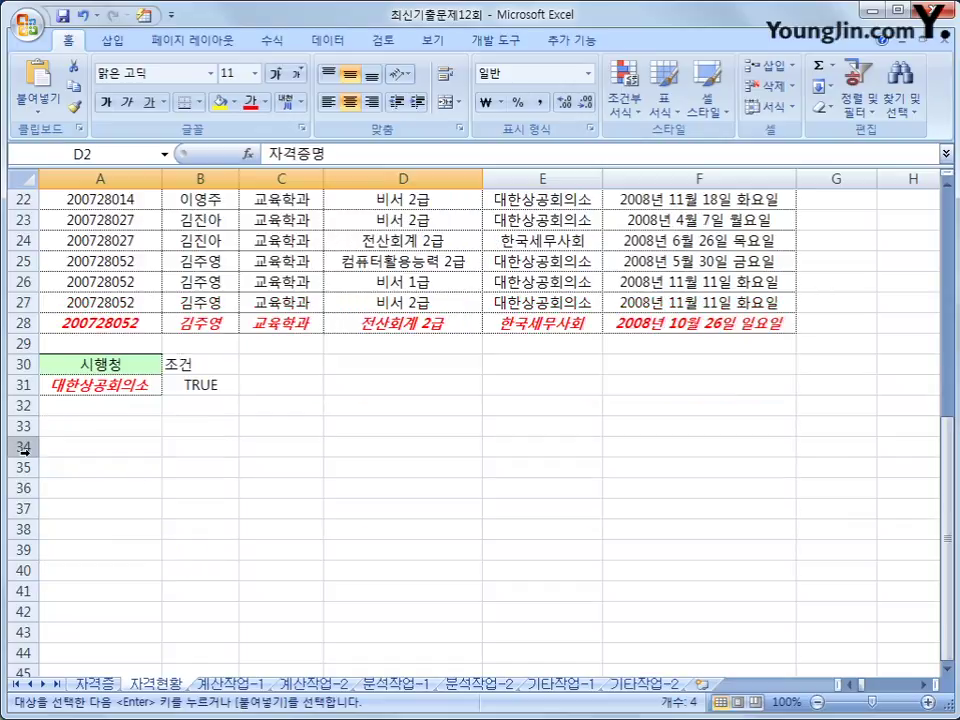
pyautogui.click(77, 467)
pyautogui.hotkey('ctrl', 'v')
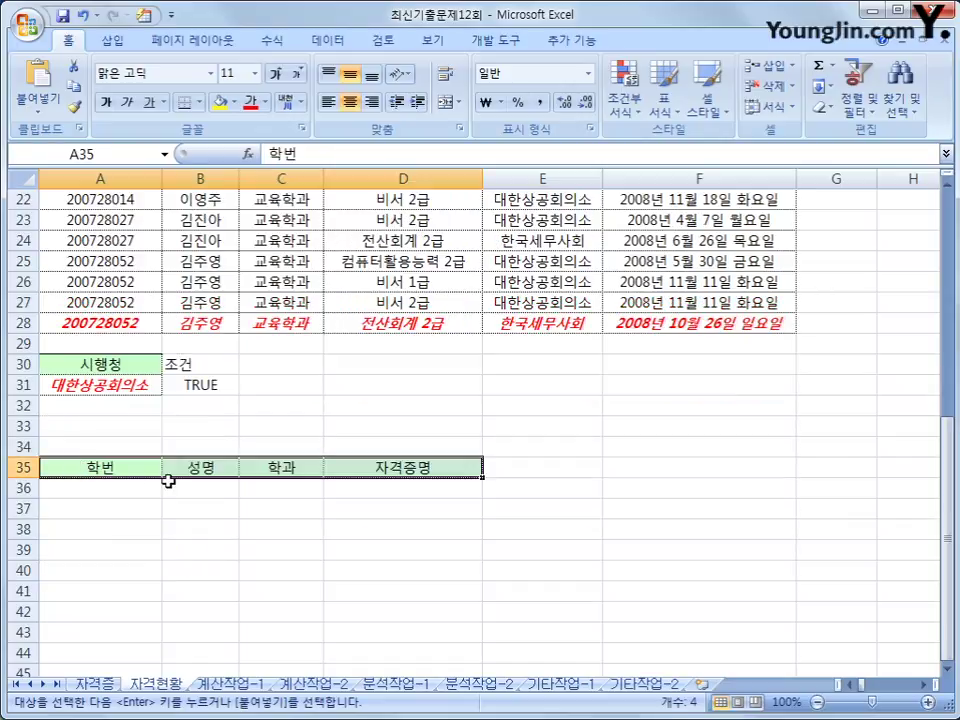
# - Start an advanced filter (고급 필터) on the table A2:F28 with A30:B31 as the criteria range
pyautogui.scroll(7, 168, 481)
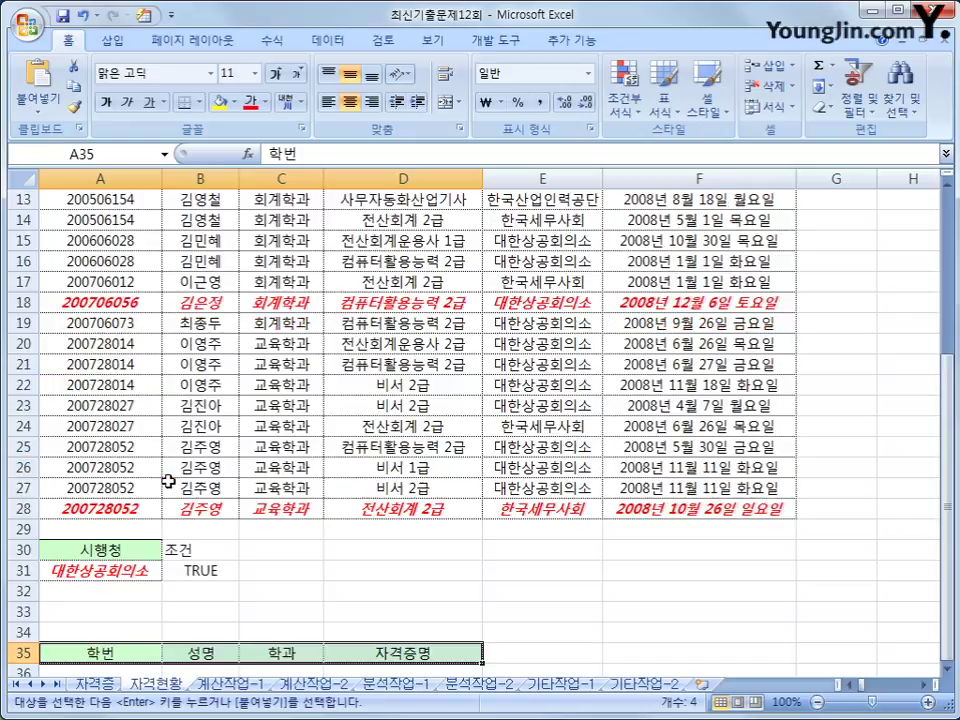
pyautogui.click(106, 224)
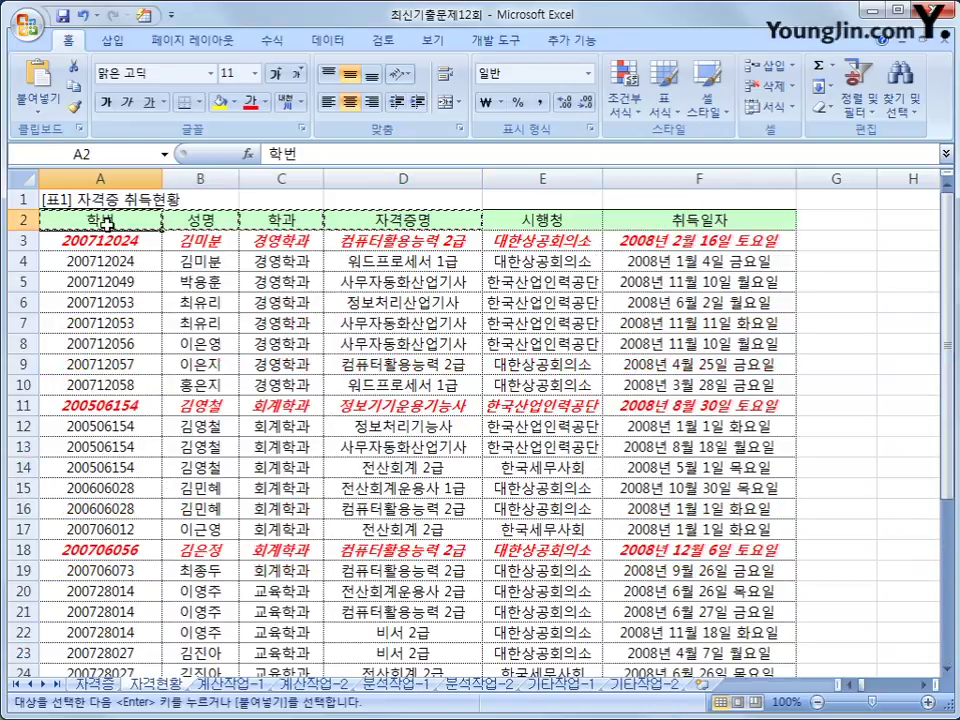
pyautogui.click(328, 40)
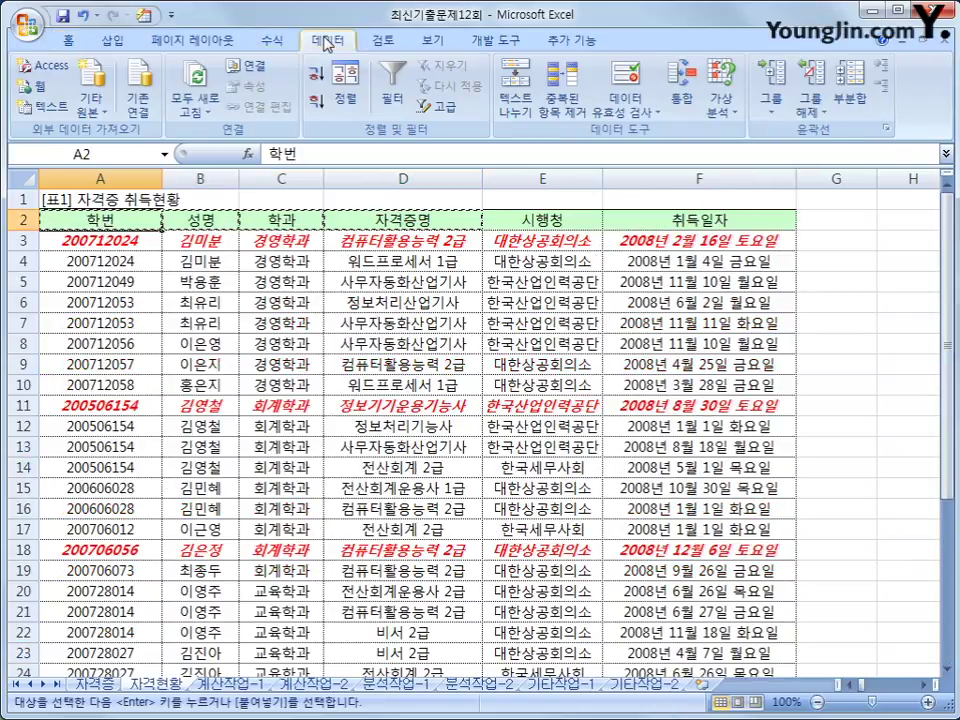
pyautogui.click(443, 105)
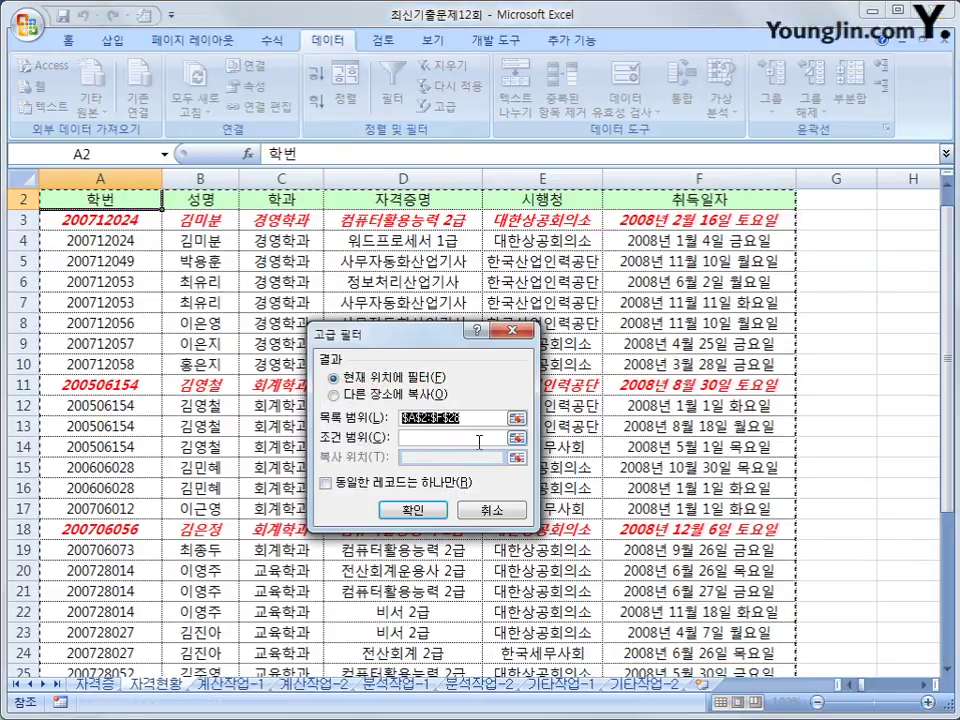
pyautogui.click(480, 437)
pyautogui.scroll(-3, 340, 470)
pyautogui.moveTo(86, 594); pyautogui.dragTo(193, 606)
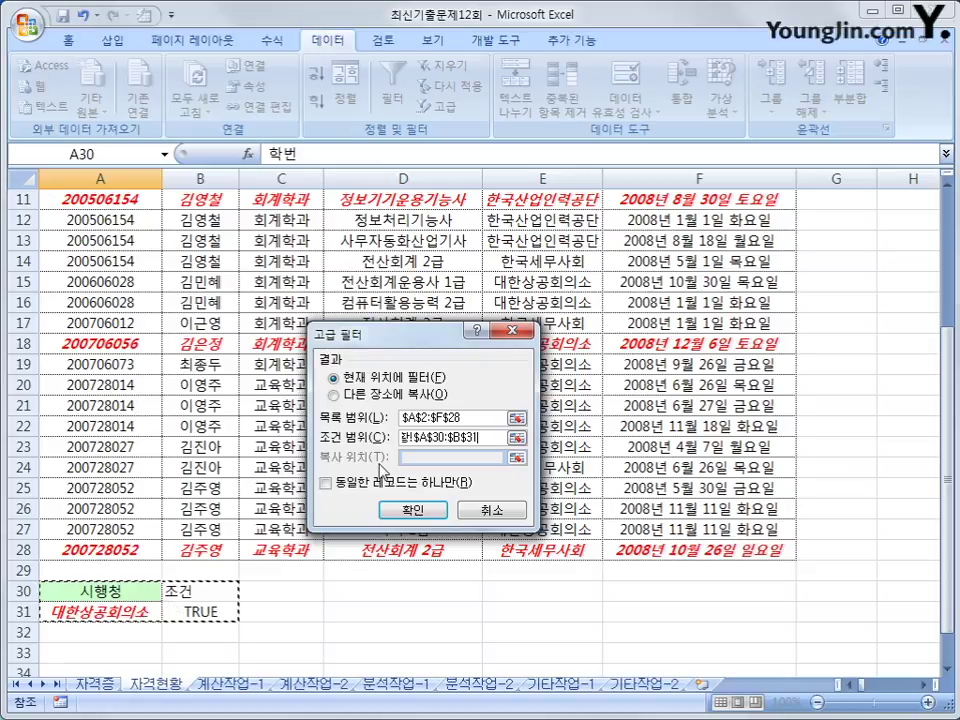
# - Set the filter to copy to another location (다른 장소에 복사) at A35:D35, run it and check the extracted 자격증명 column
pyautogui.click(389, 395)
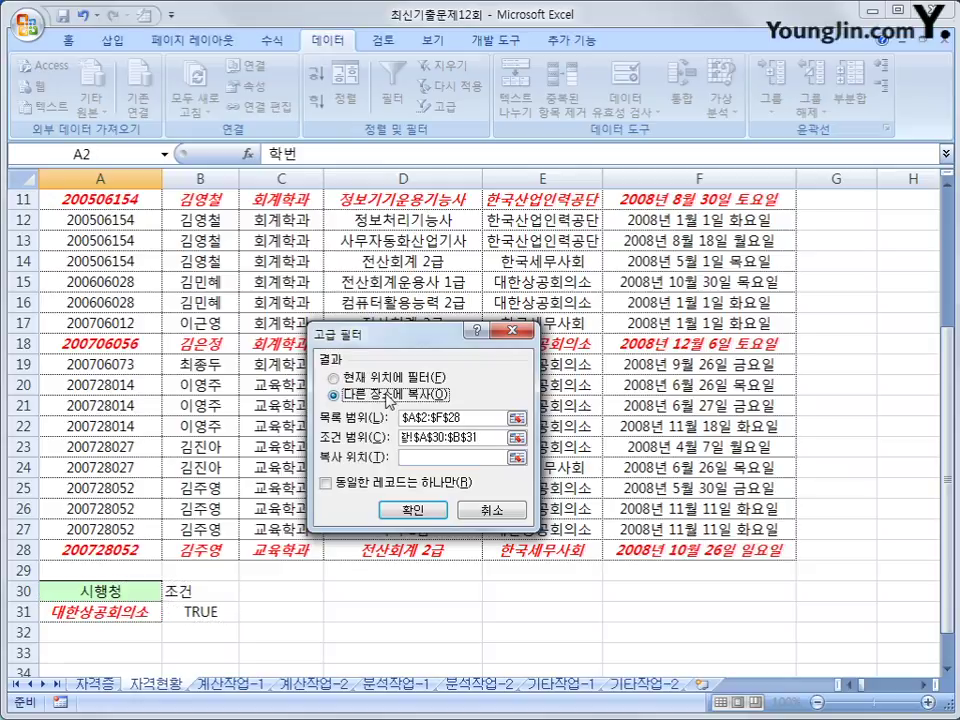
pyautogui.click(407, 456)
pyautogui.scroll(-3, 242, 536)
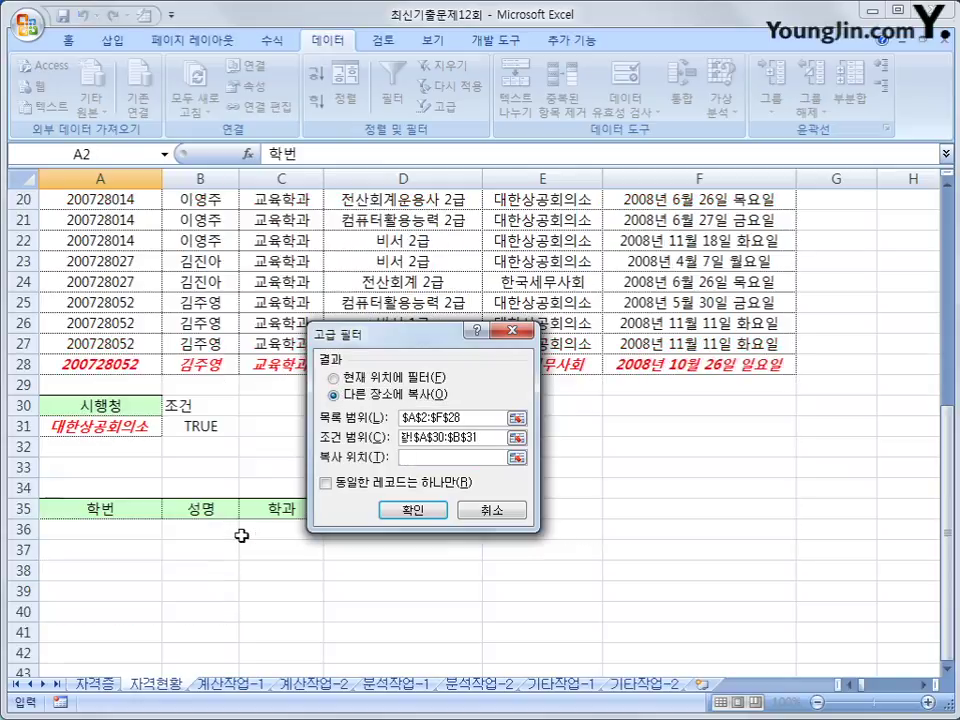
pyautogui.moveTo(118, 512); pyautogui.dragTo(414, 511)
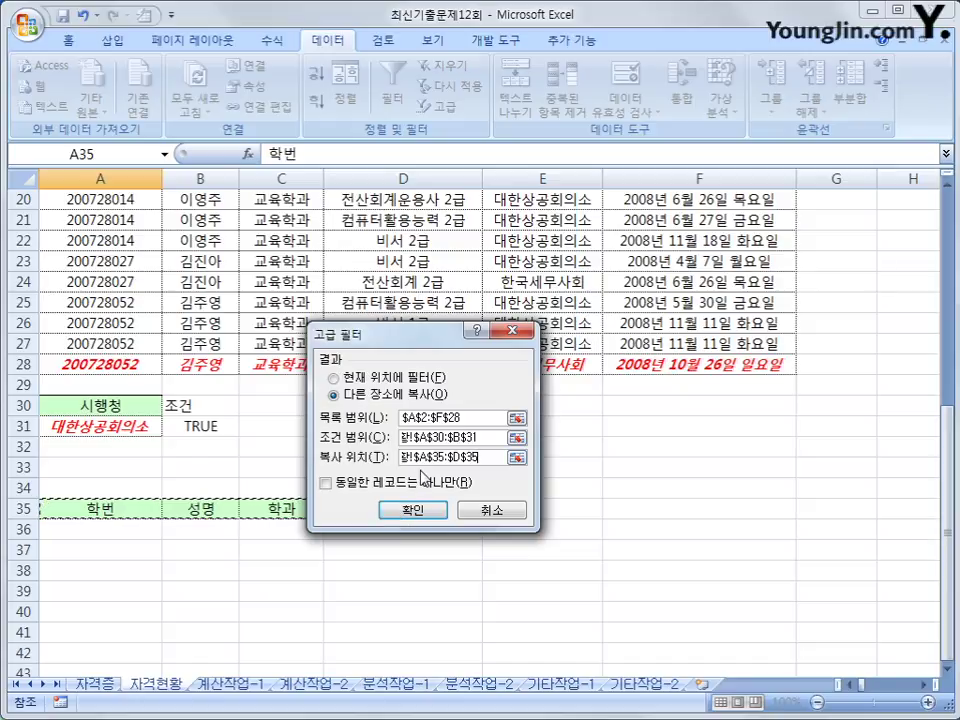
pyautogui.click(412, 509)
pyautogui.scroll(-9, 408, 504)
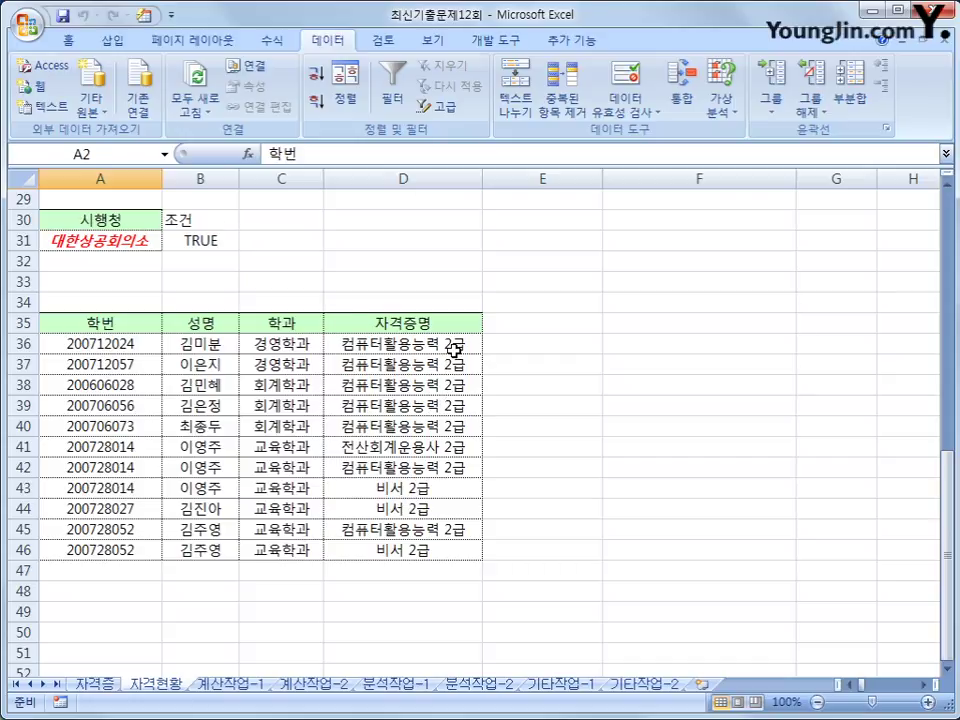
pyautogui.moveTo(454, 343); pyautogui.dragTo(445, 552)
pyautogui.click(445, 552)
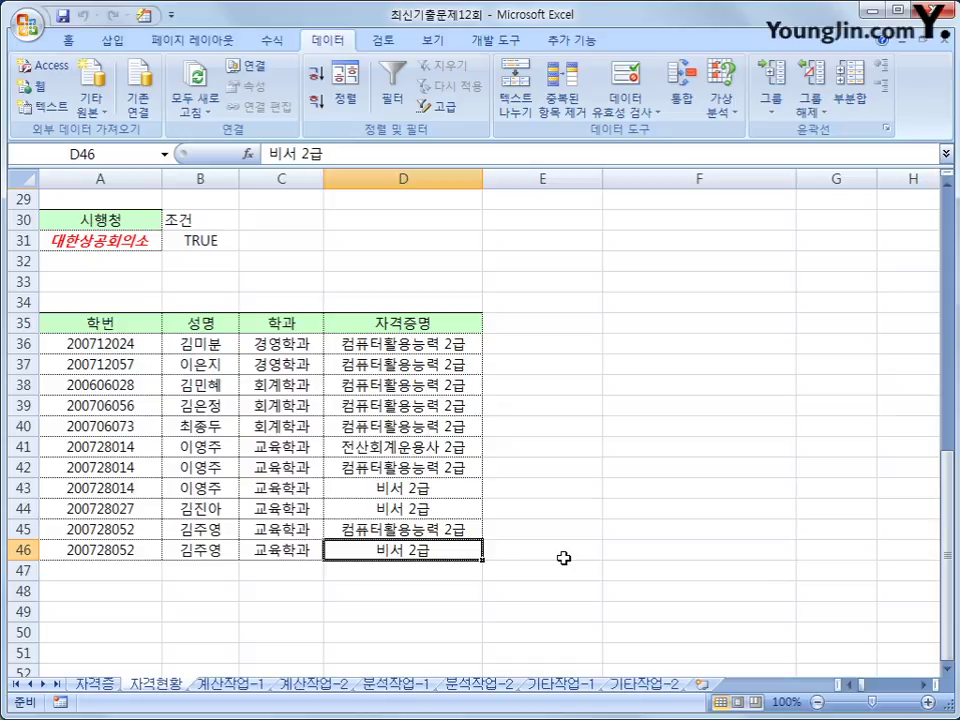
# - Switch to the 계산작업-1 sheet and examine the 표1 answer range B3:C5 with its 학과명 and 대한상공회의소 headings
pyautogui.click(262, 686)
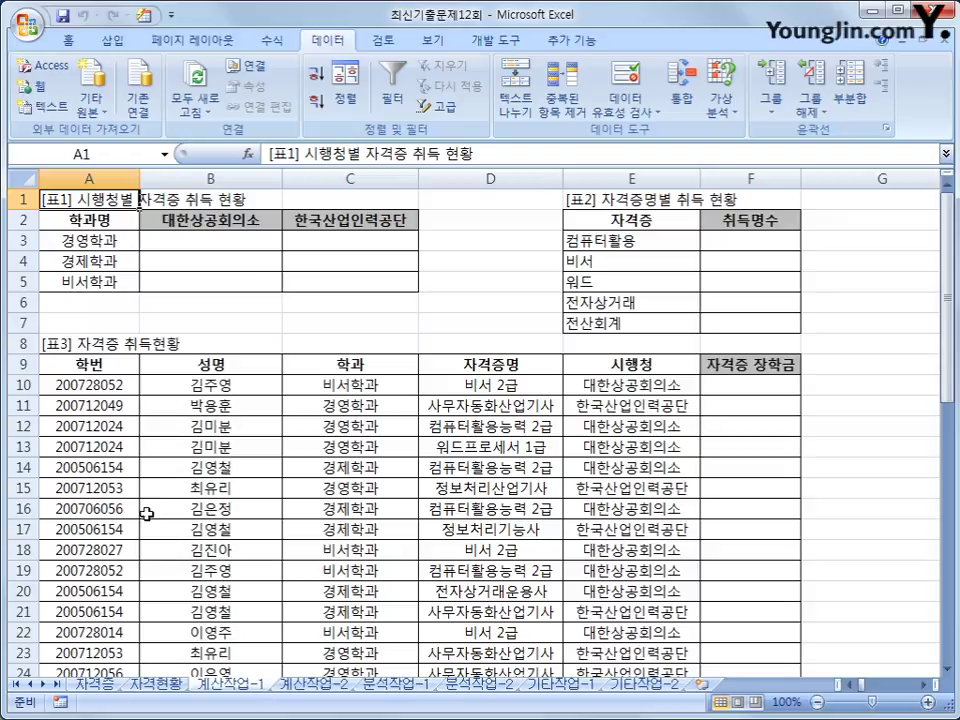
pyautogui.click(206, 242)
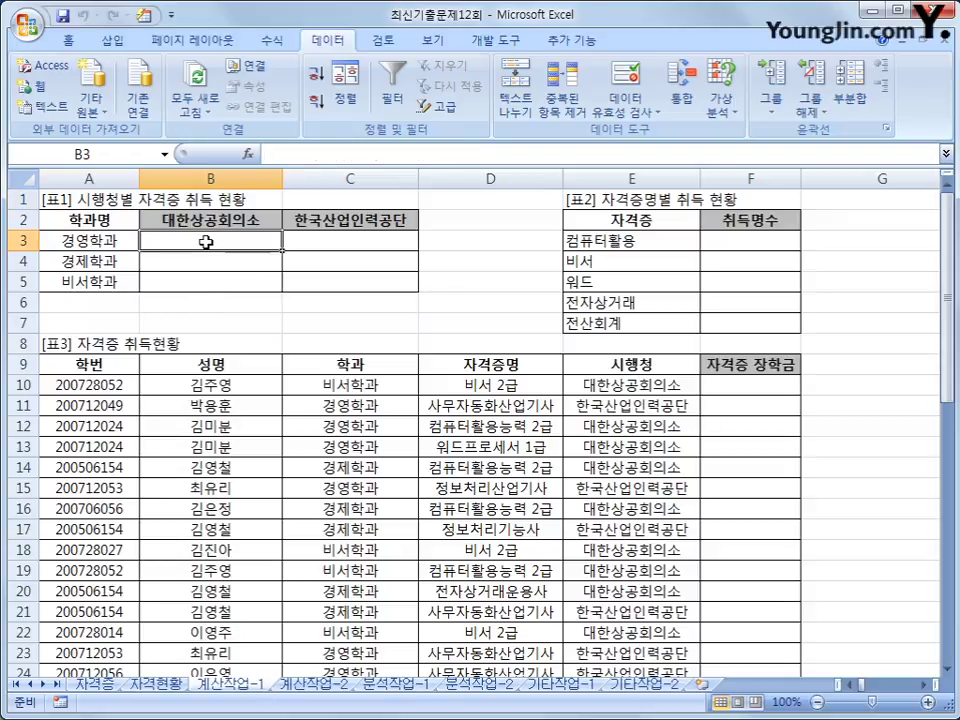
pyautogui.moveTo(206, 242); pyautogui.dragTo(320, 286)
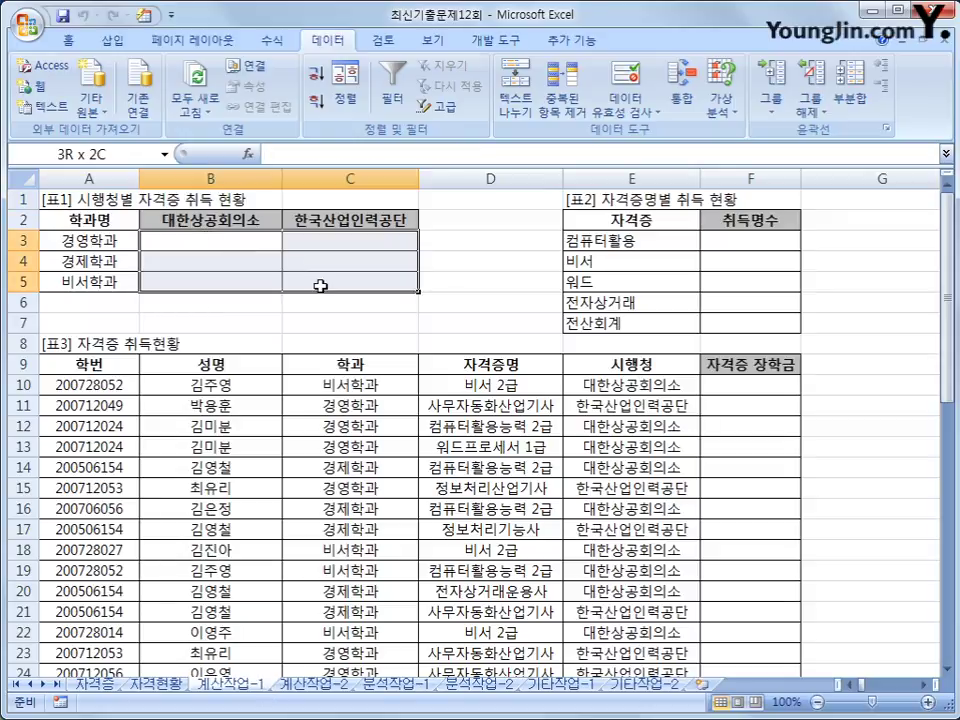
pyautogui.click(101, 217)
pyautogui.click(195, 216)
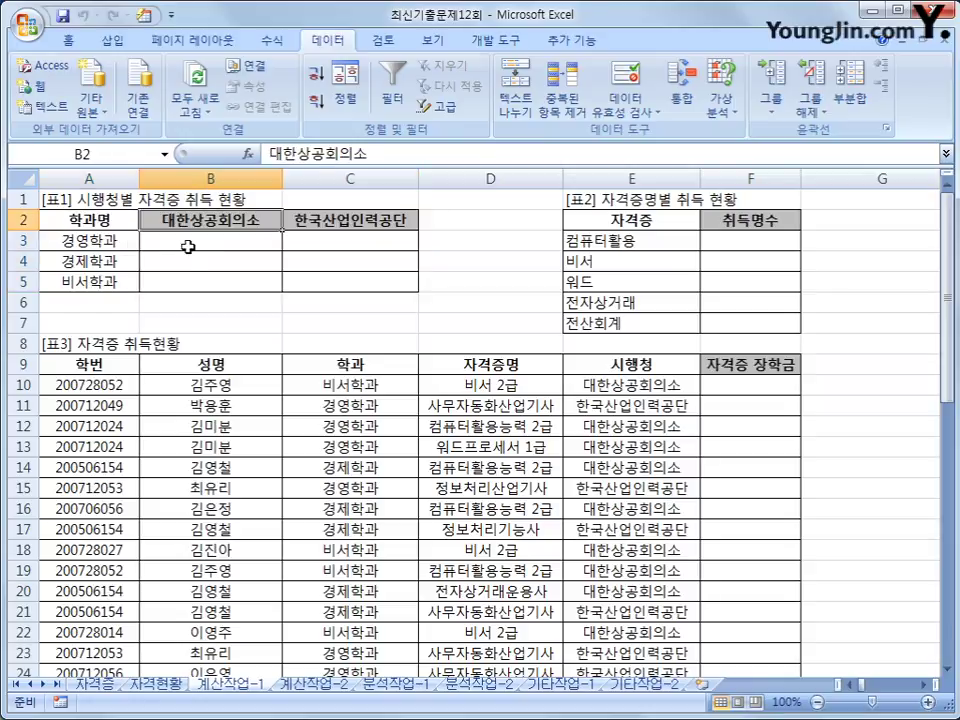
# - Start a SUM formula in B3 of 표1 with the 학과 condition: =sum(($C$10:$C$37=$A3
pyautogui.click(188, 244)
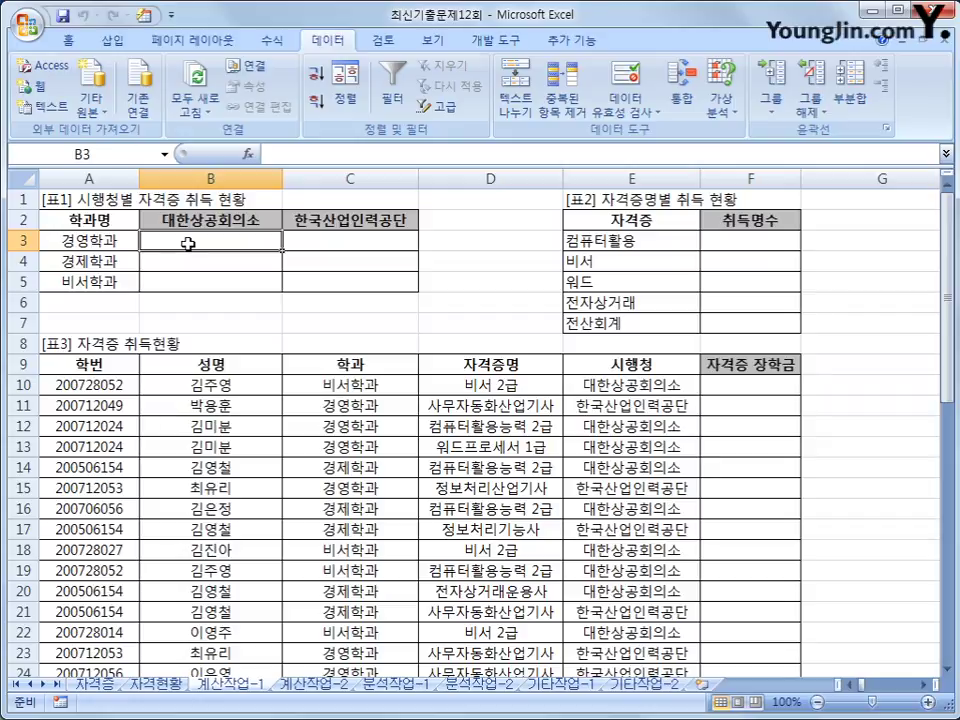
pyautogui.write('=')
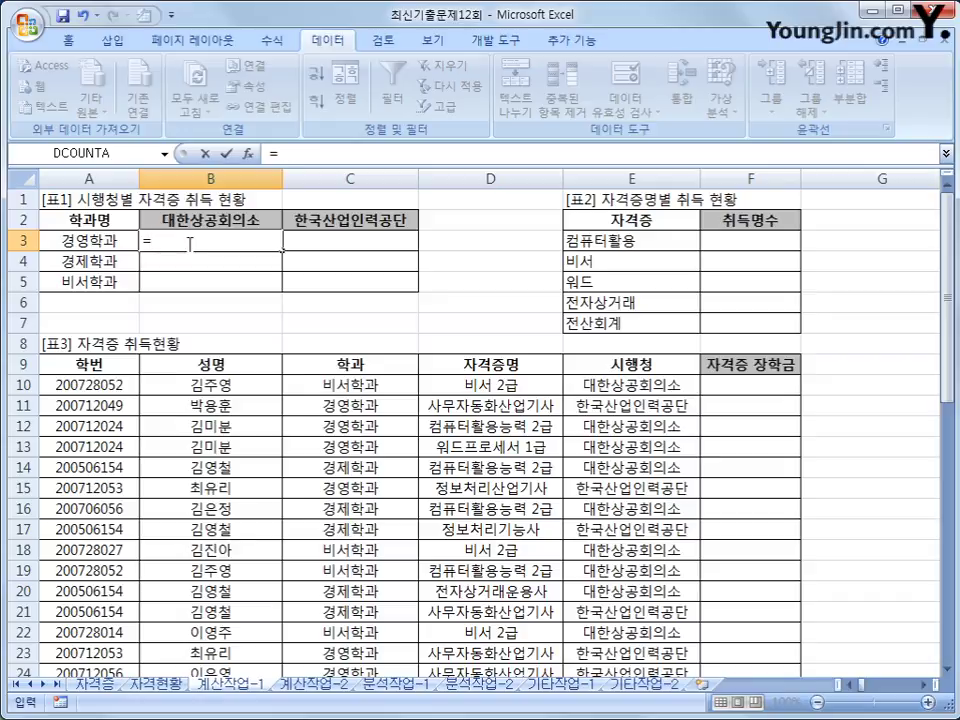
pyautogui.write('sum(')
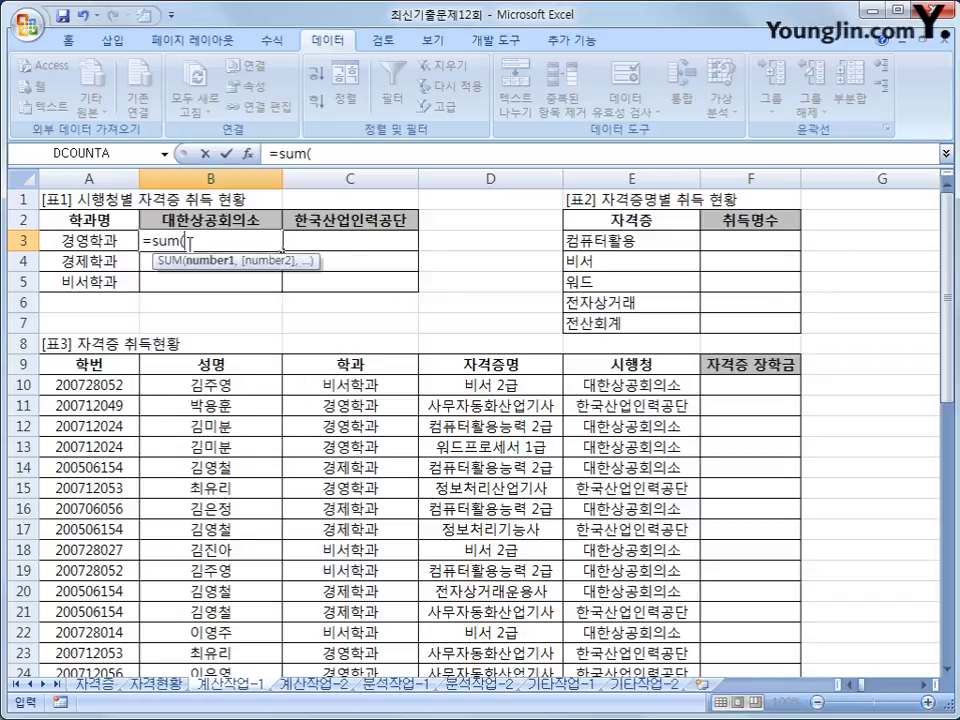
pyautogui.write('(')
pyautogui.moveTo(375, 386); pyautogui.dragTo(355, 633)
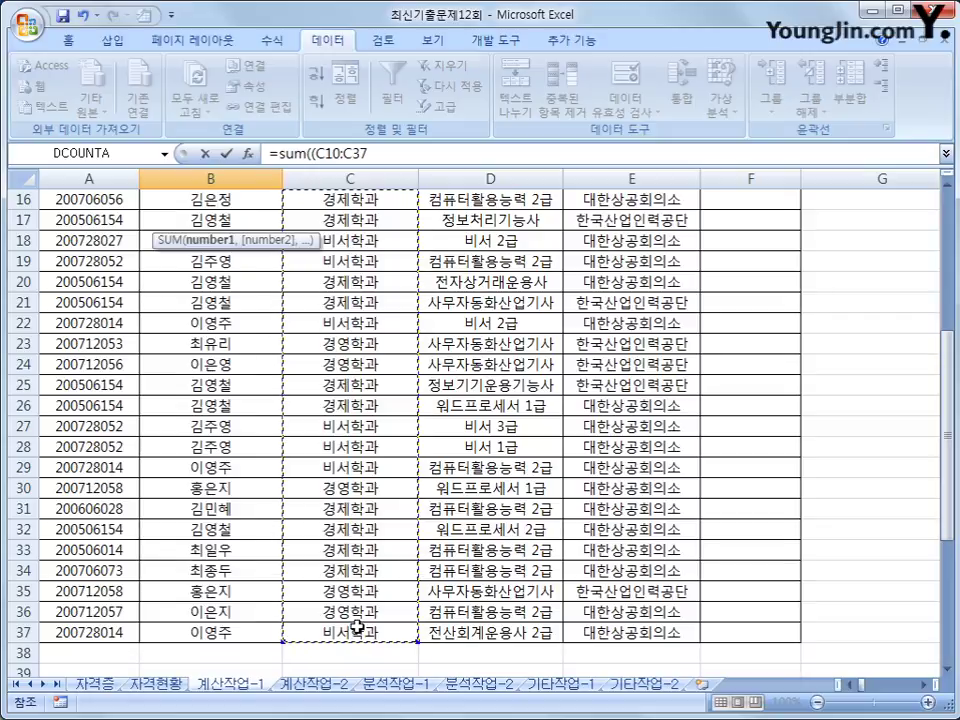
pyautogui.press('F4')
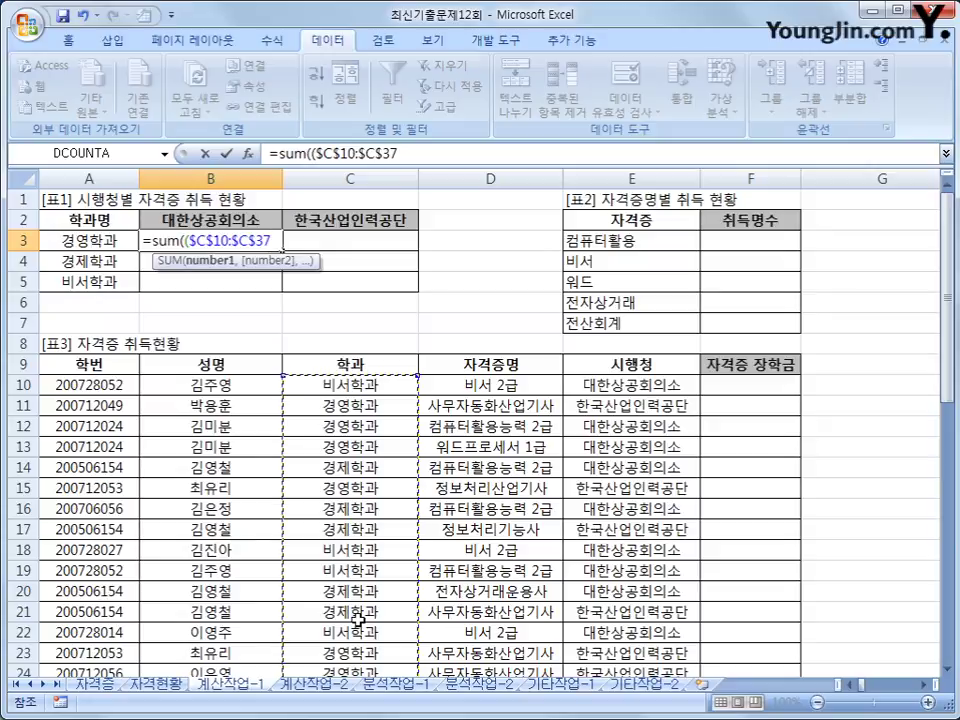
pyautogui.write('=')
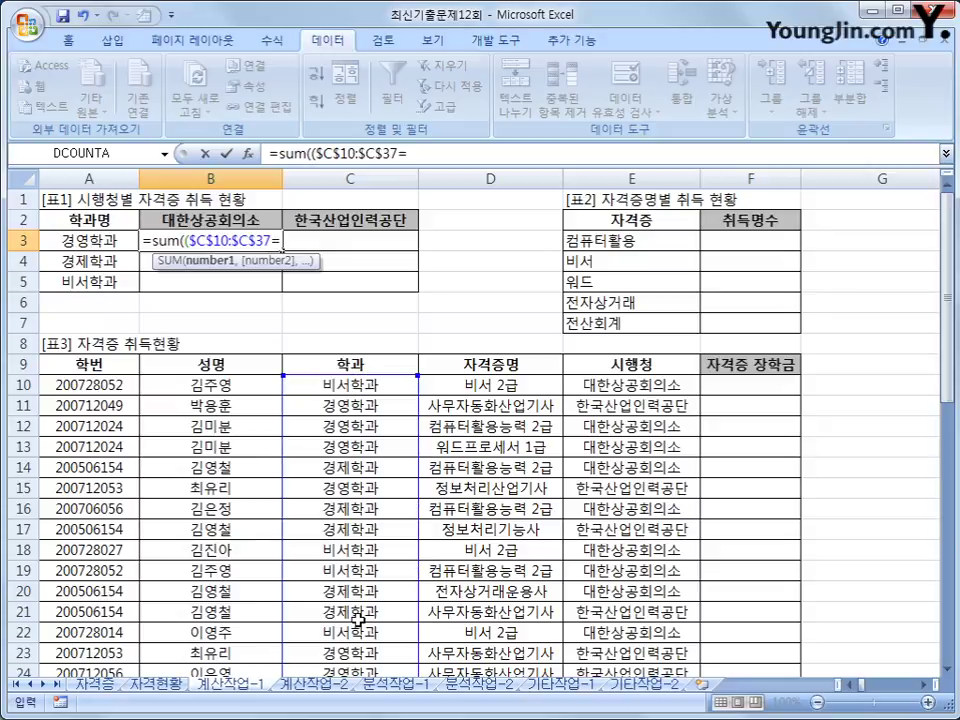
pyautogui.click(104, 240)
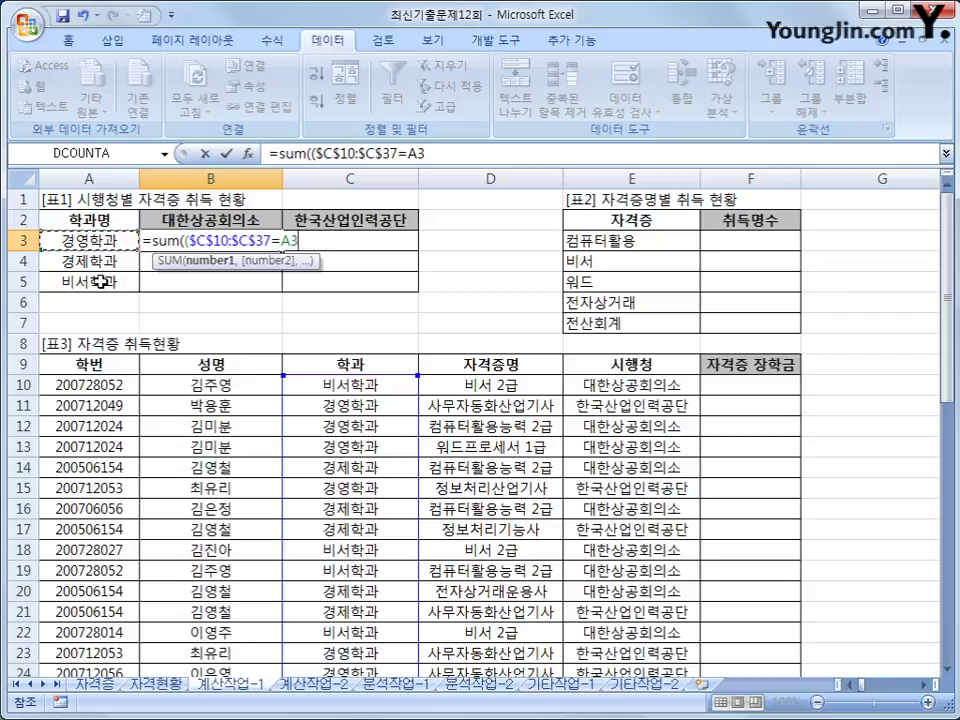
pyautogui.press('F4')
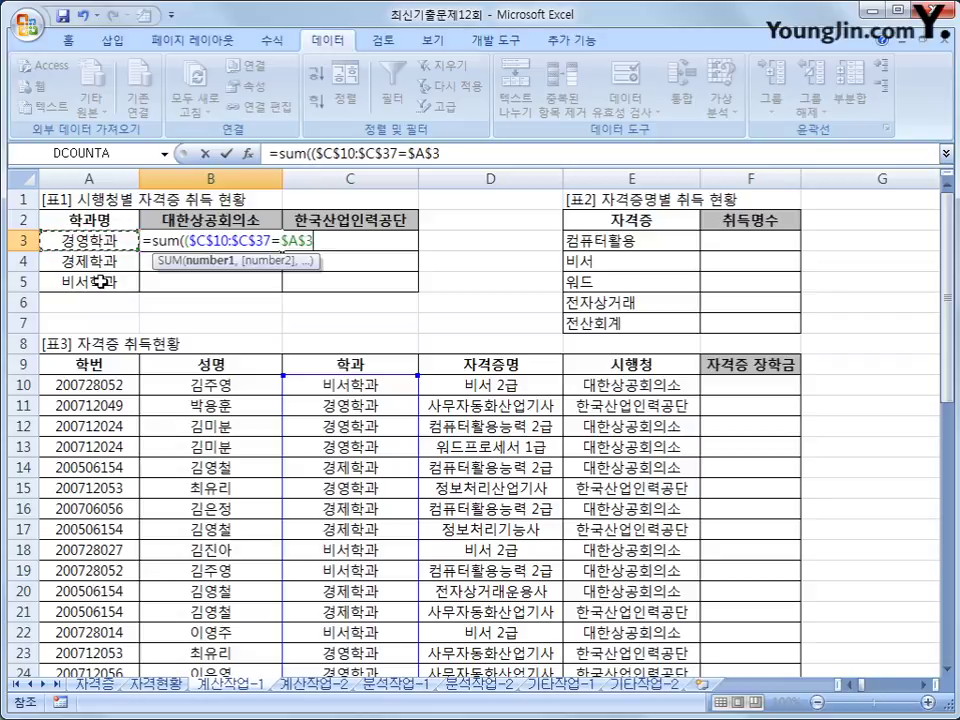
pyautogui.press('F4')
pyautogui.press('F4')
# - Complete B3 with the 시행청 condition )*($E$10:$E$37=B$2)) as an array formula and fill it through B3:C5
pyautogui.write(')*(')
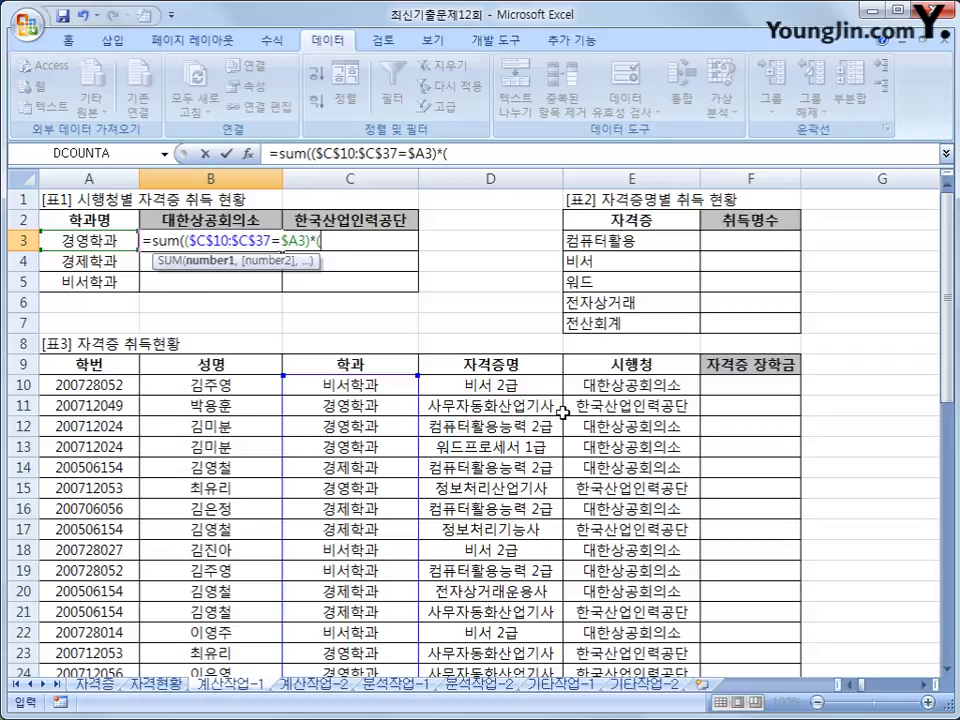
pyautogui.moveTo(622, 388); pyautogui.dragTo(627, 634)
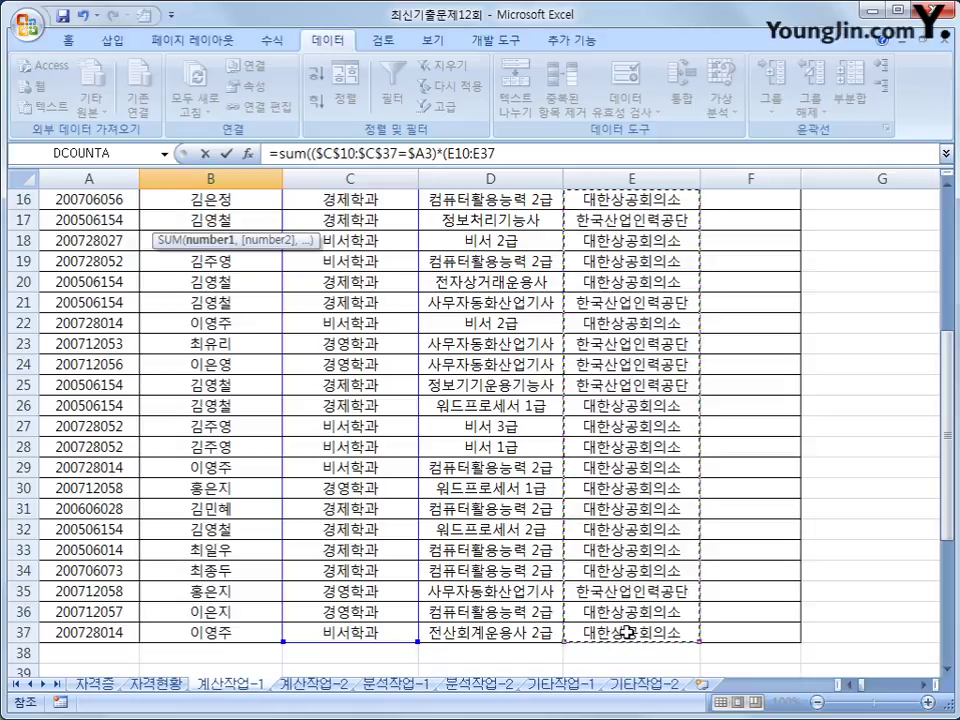
pyautogui.press('F4')
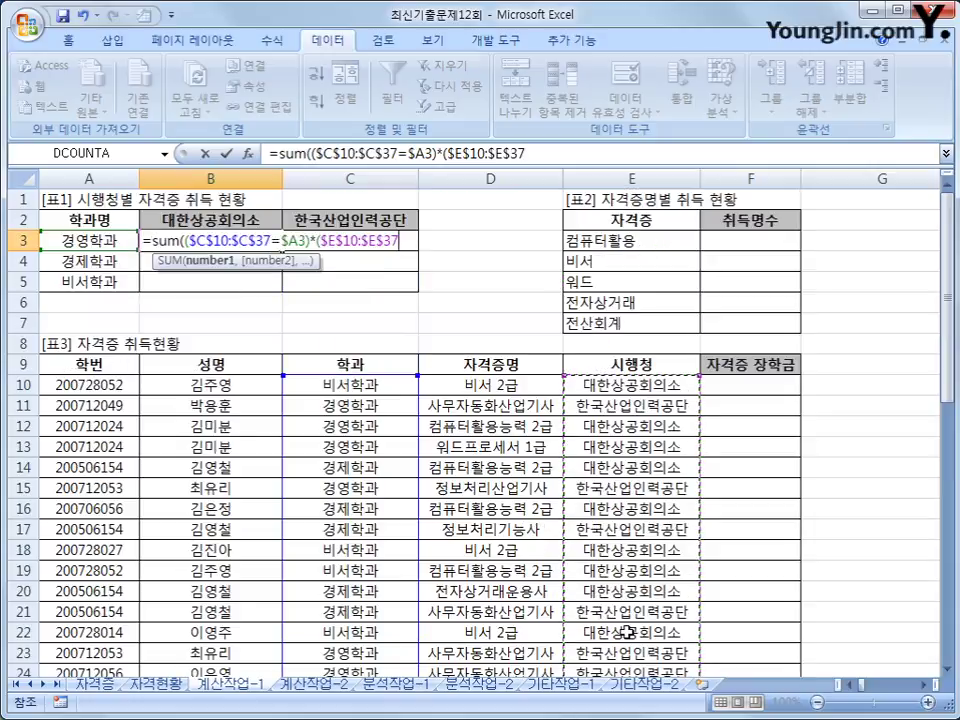
pyautogui.write('=')
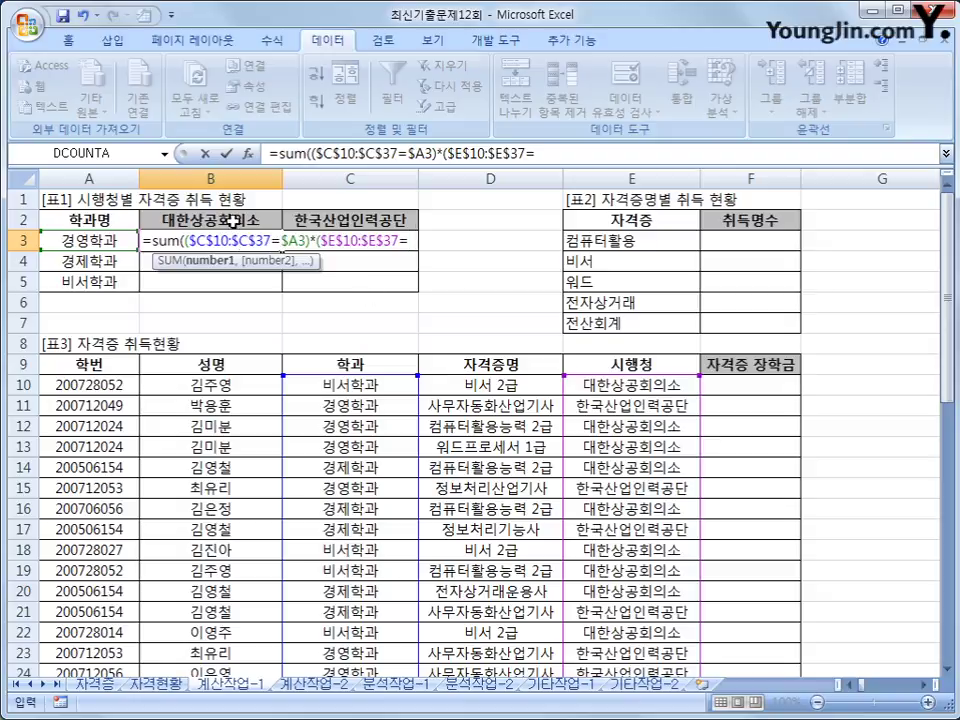
pyautogui.click(276, 220)
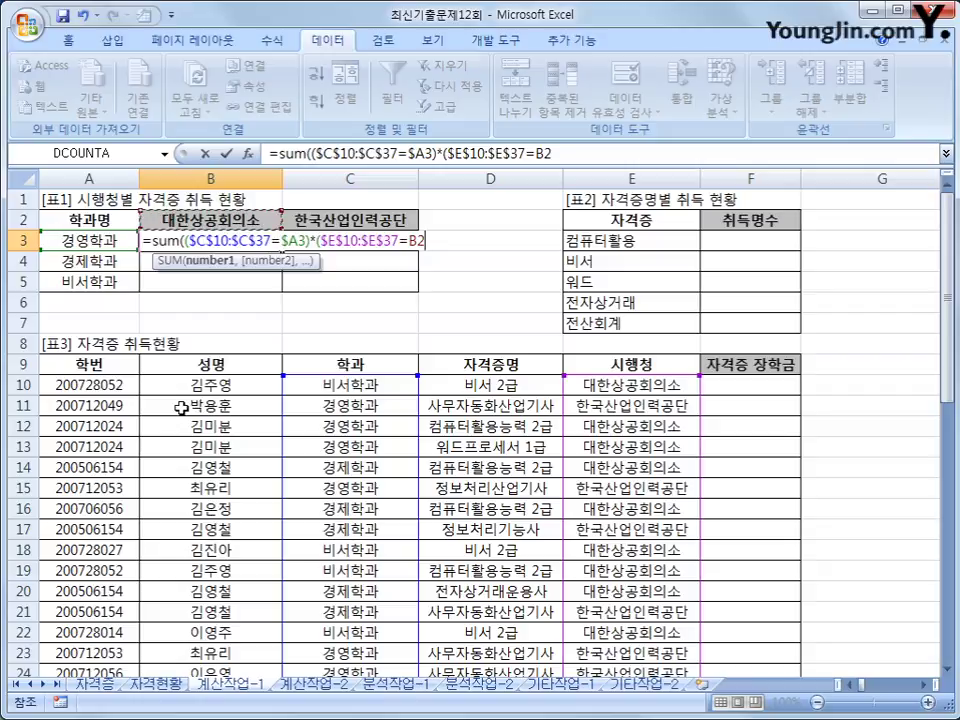
pyautogui.press('F4')
pyautogui.press('F4')
pyautogui.write(')')
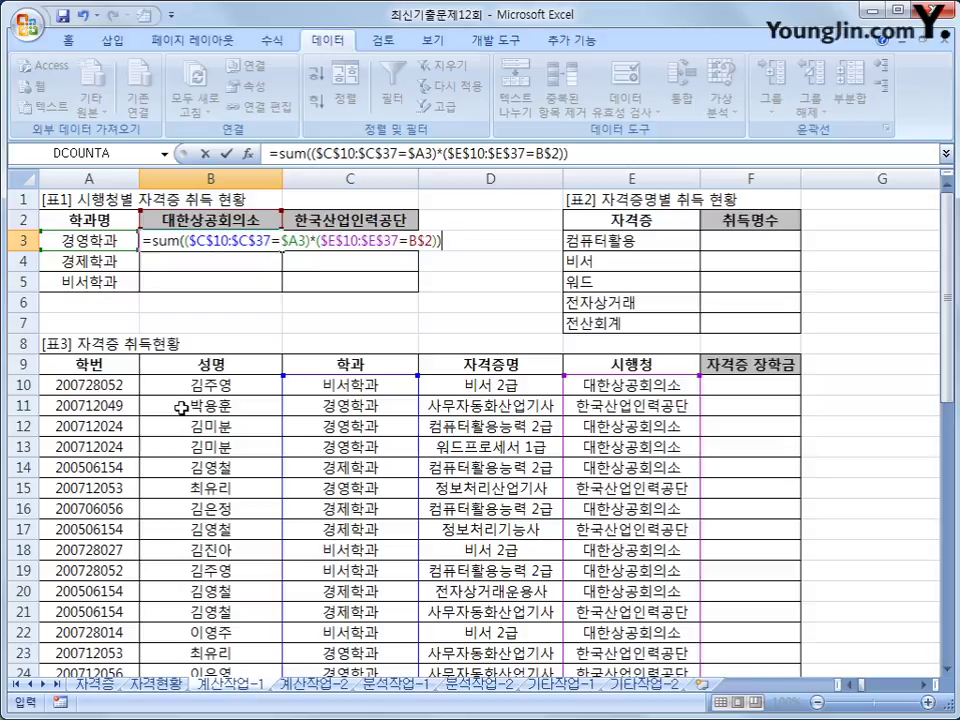
pyautogui.hotkey('ctrl', 'shift', 'Return')
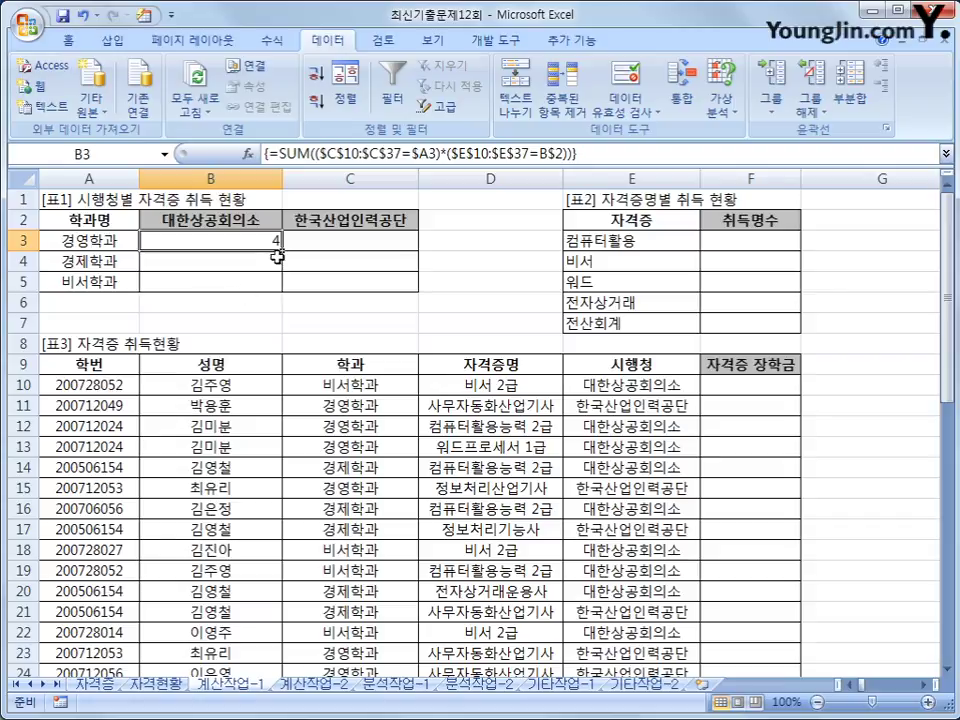
pyautogui.moveTo(283, 251); pyautogui.dragTo(395, 288)
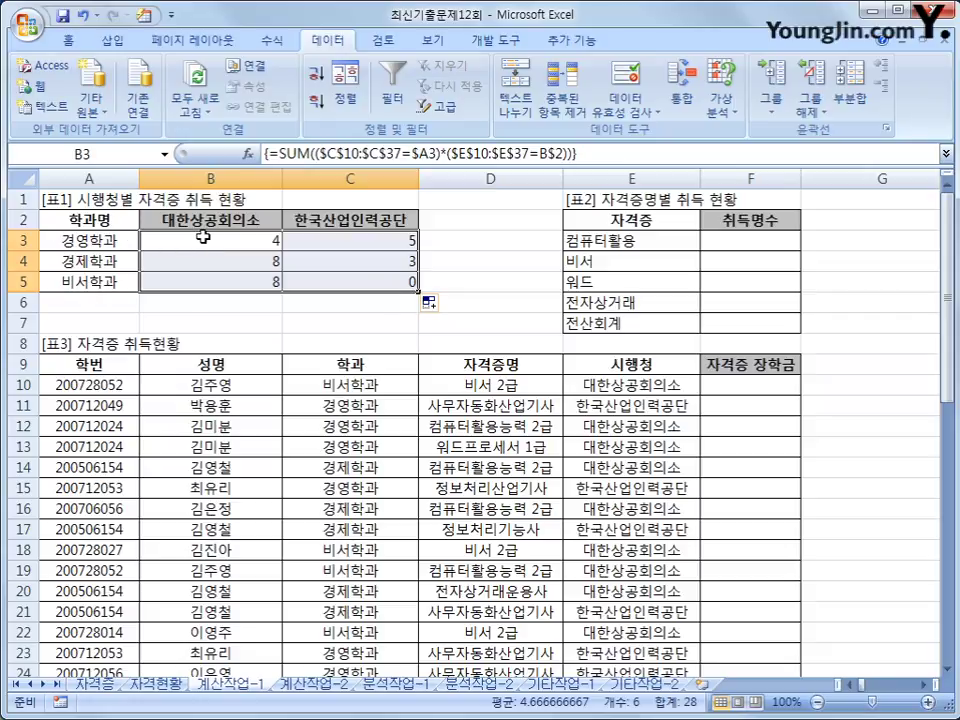
pyautogui.click(340, 244)
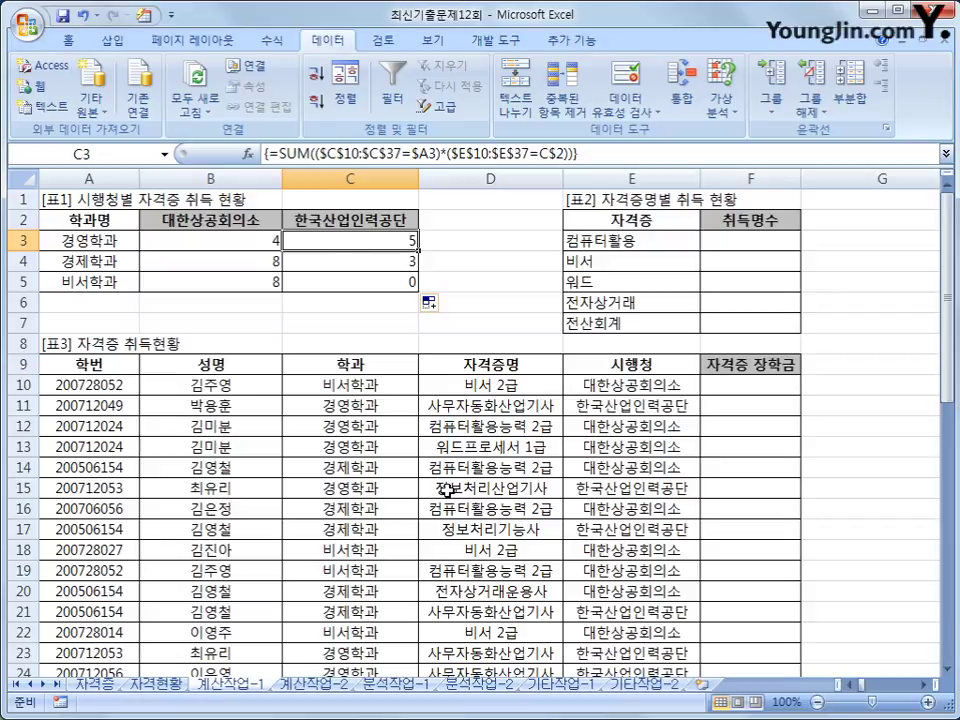
# - Start the 취득명수 formula in F3 of 표2 with =count(if(left($D$10:$D$37, referencing the 자격증명 column absolutely
pyautogui.click(729, 243)
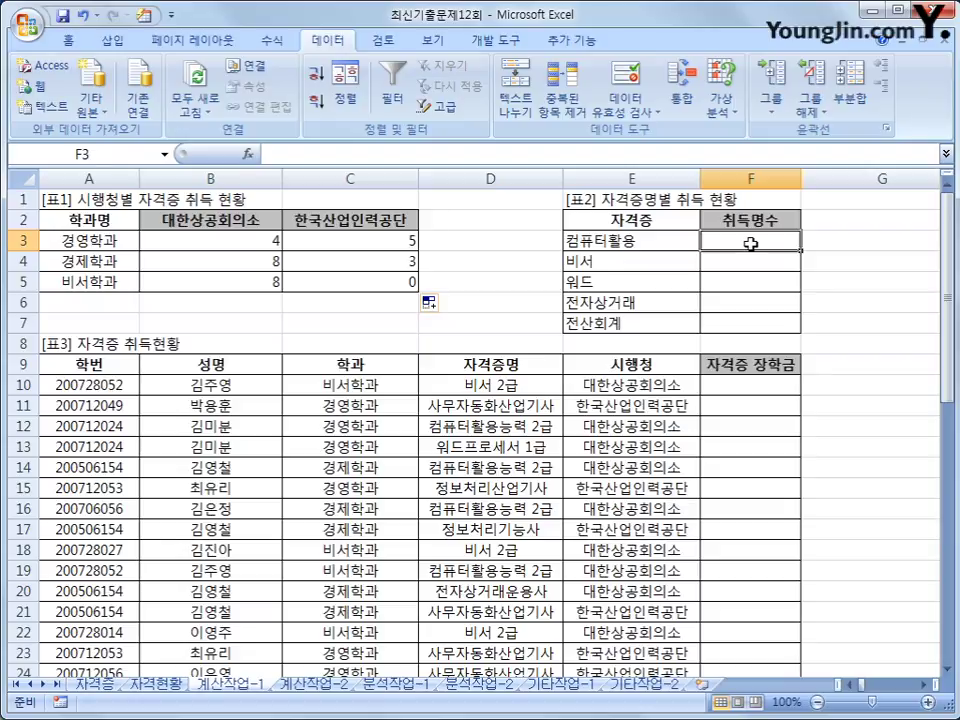
pyautogui.write('=')
pyautogui.write('count(')
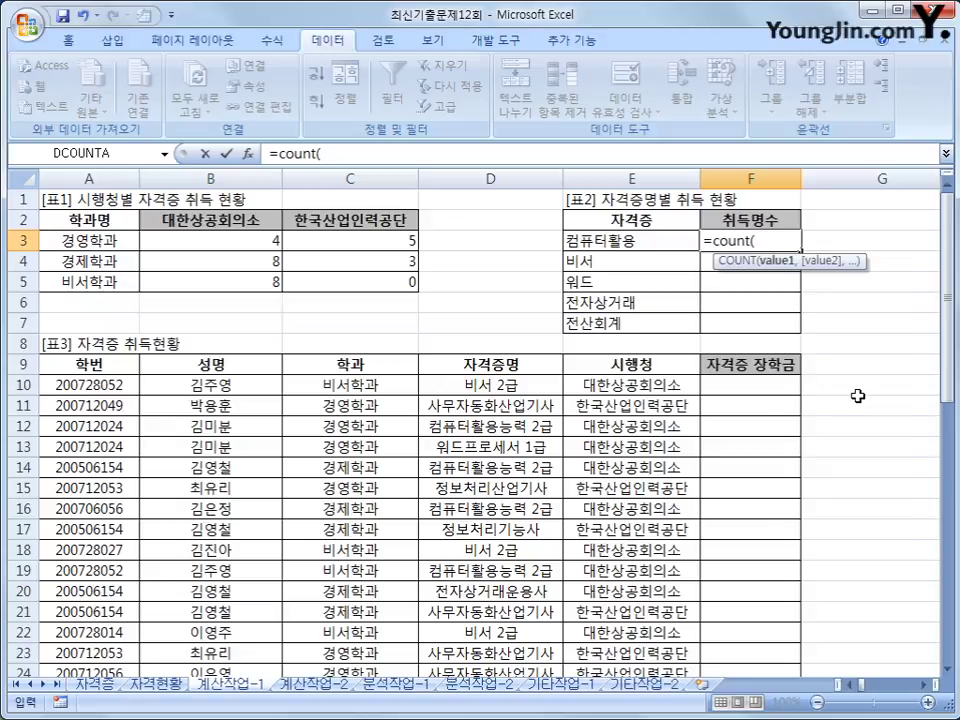
pyautogui.write('if(')
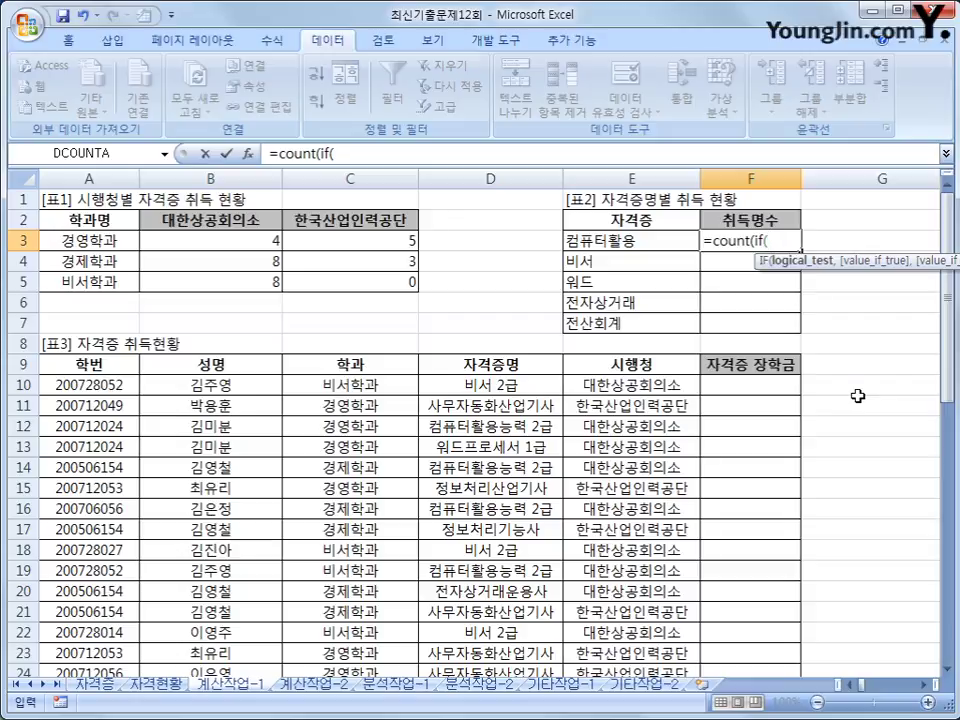
pyautogui.write('left(')
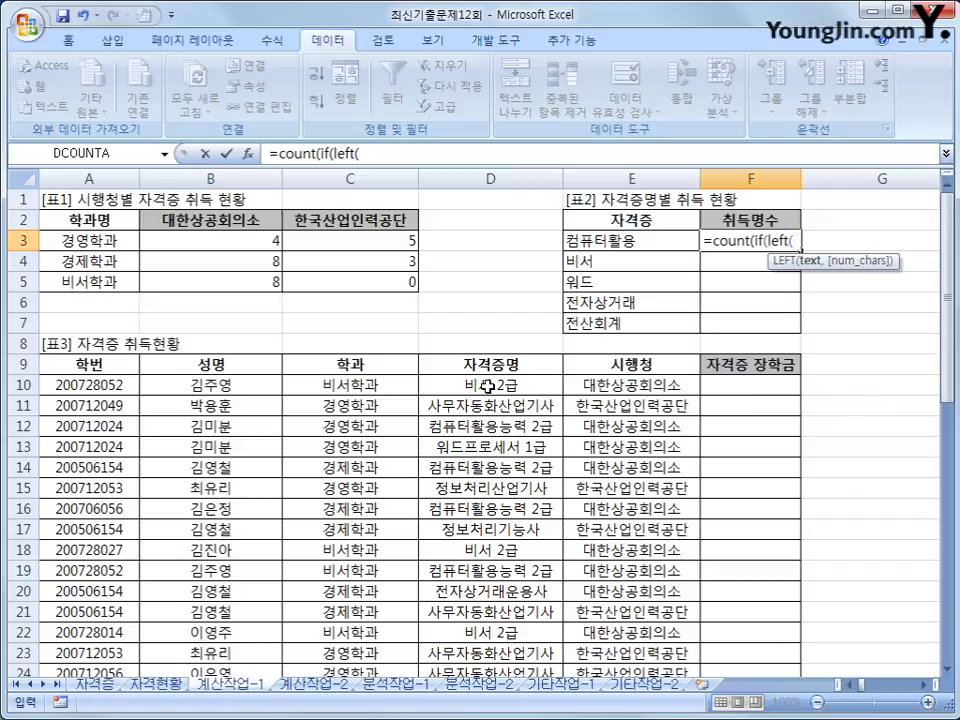
pyautogui.moveTo(487, 386); pyautogui.dragTo(511, 645)
pyautogui.scroll(5, 668, 610)
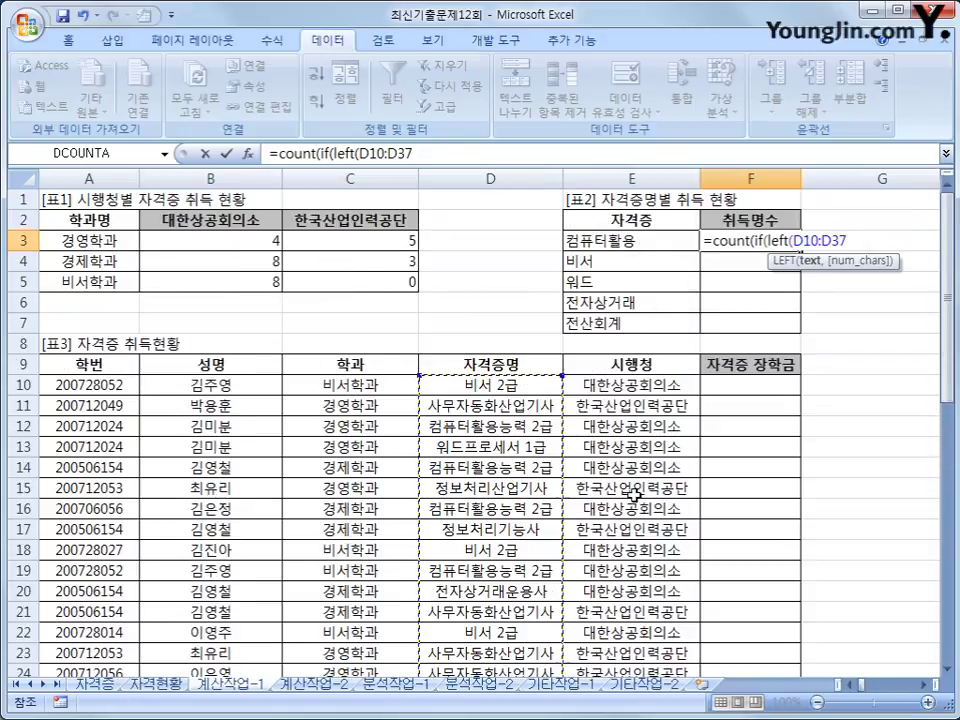
pyautogui.press('F4')
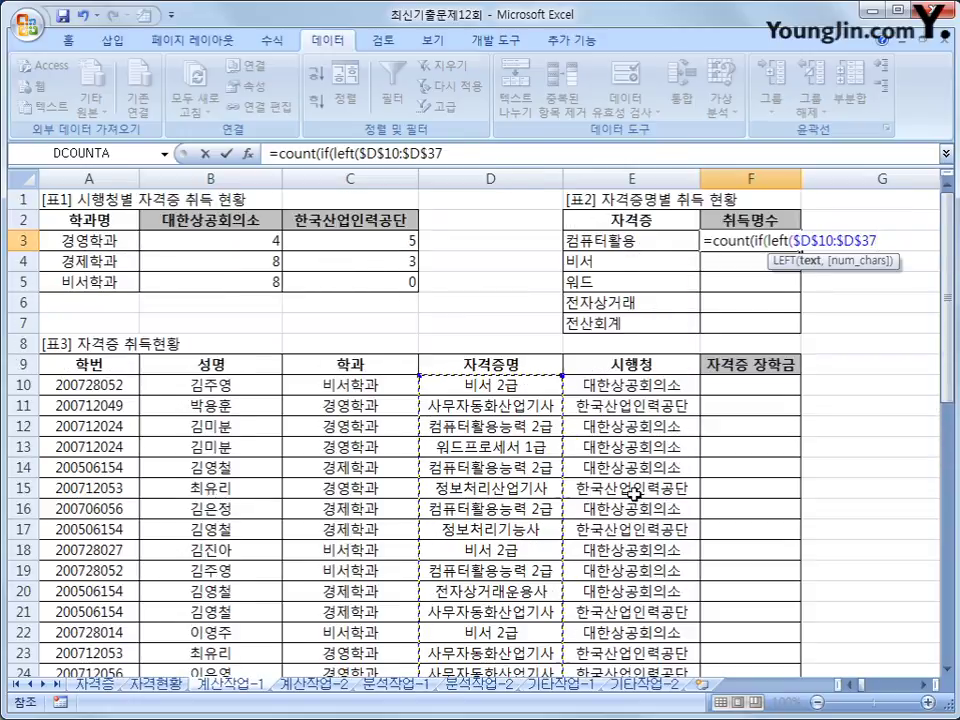
# - Finish the IF condition in F3 by using len(E3) as the LEFT character count and comparing the result with E3
pyautogui.write(',')
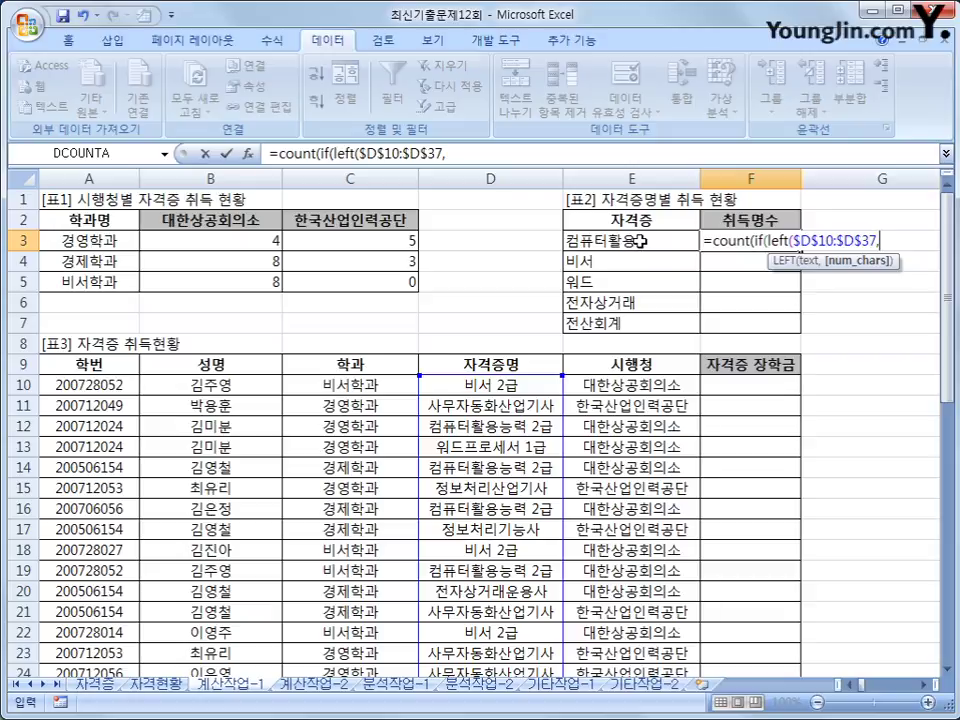
pyautogui.write('len')
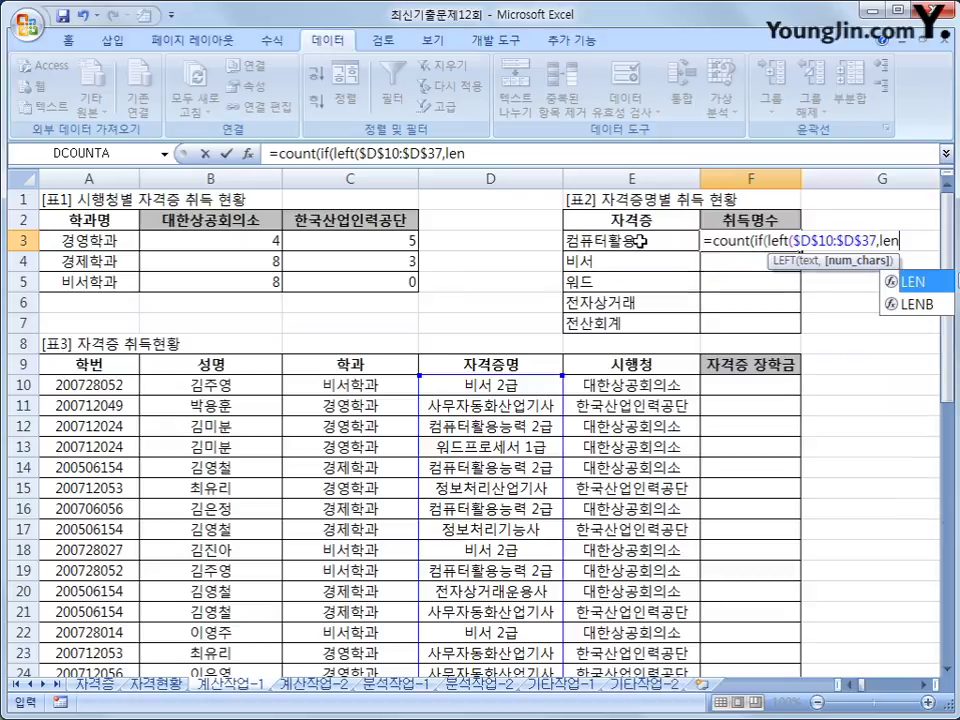
pyautogui.write('(')
pyautogui.click(637, 240)
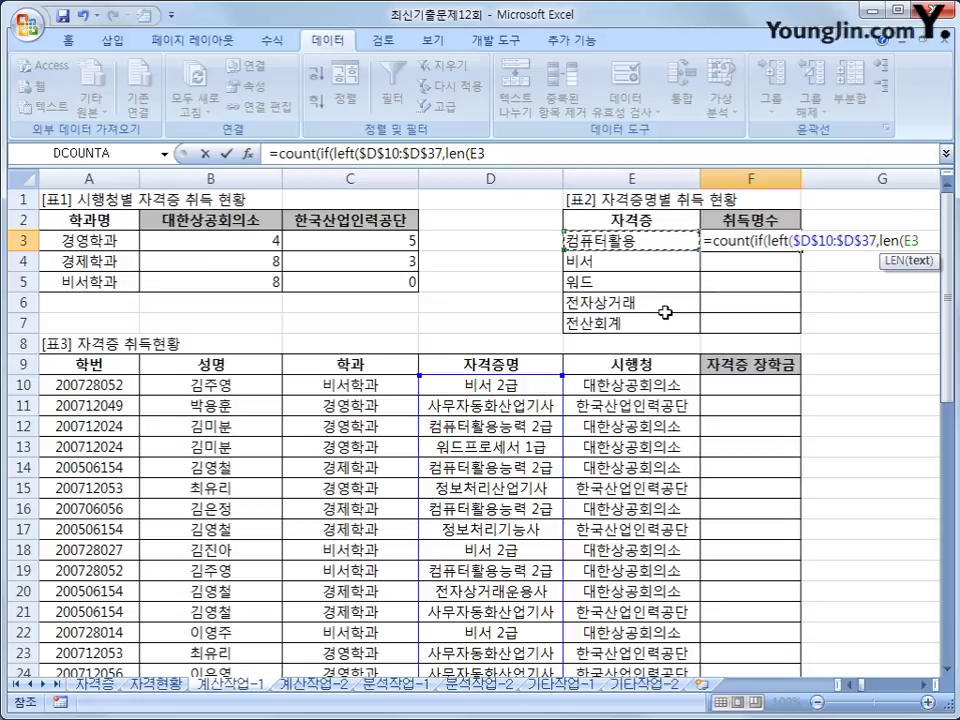
pyautogui.write(')')
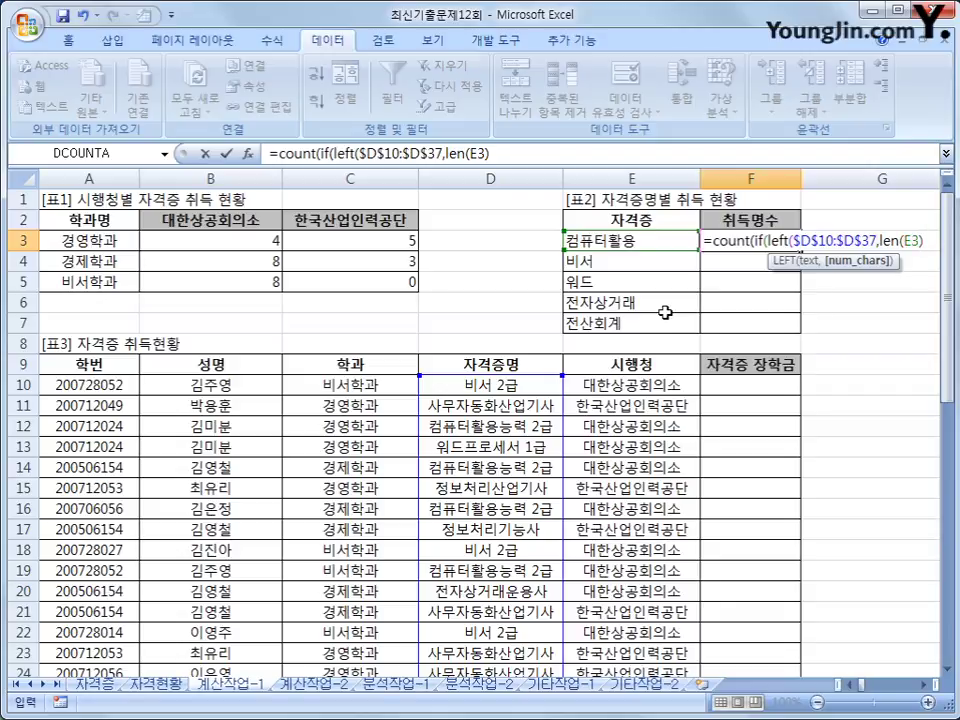
pyautogui.write(')=')
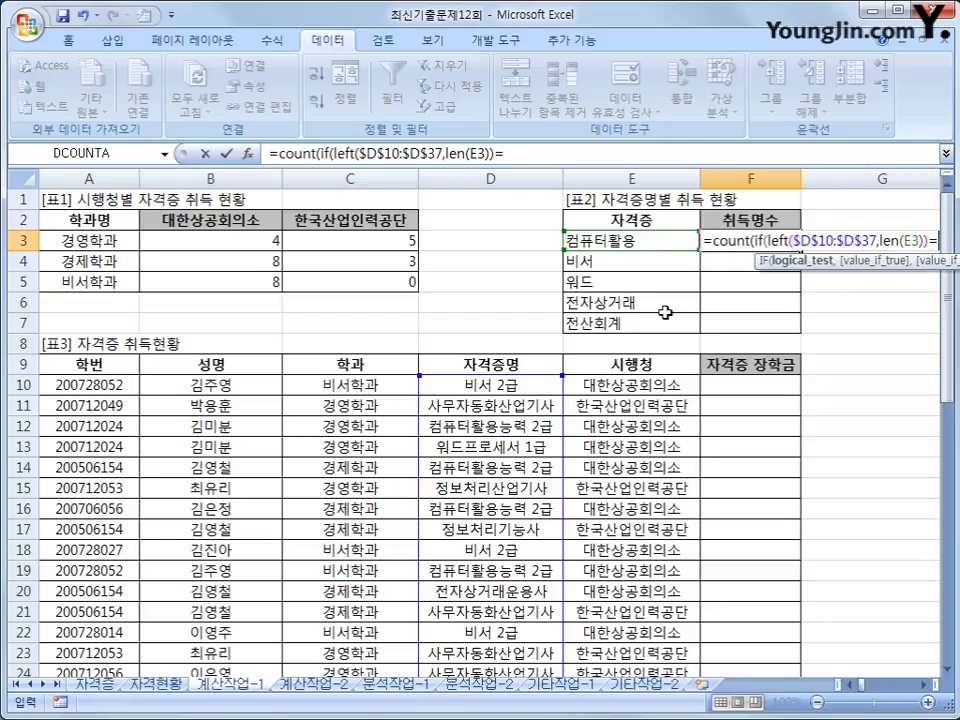
pyautogui.press('Left')
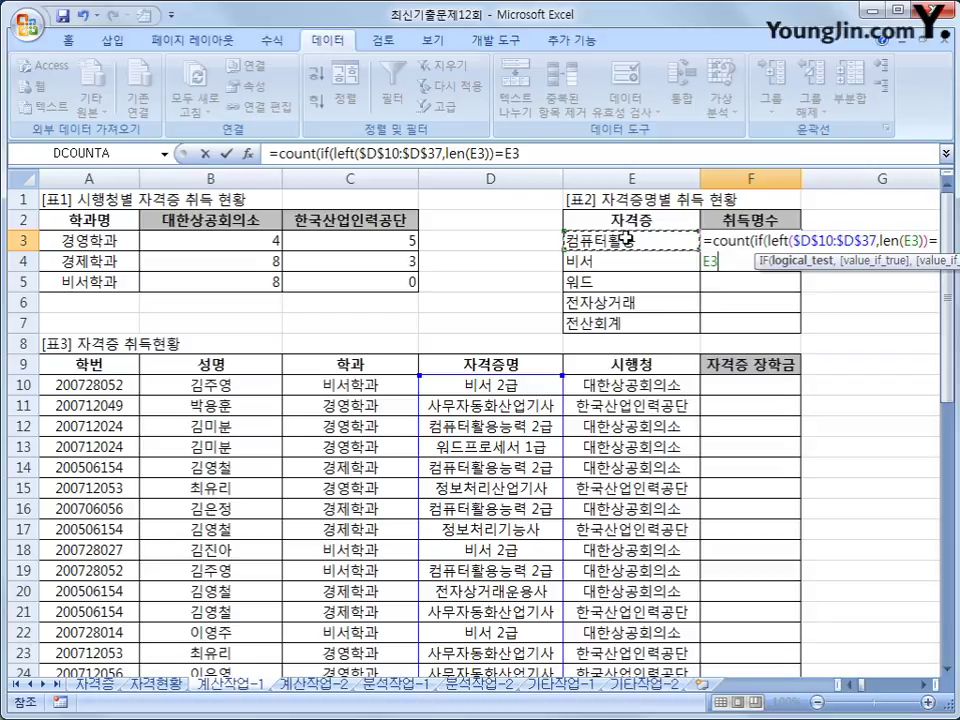
# - Complete F3 with the absolute 학번 range, ,$A$10:$A$37)), enter it as an array formula, and fill it through F3:F7 of 표2
pyautogui.write(',')
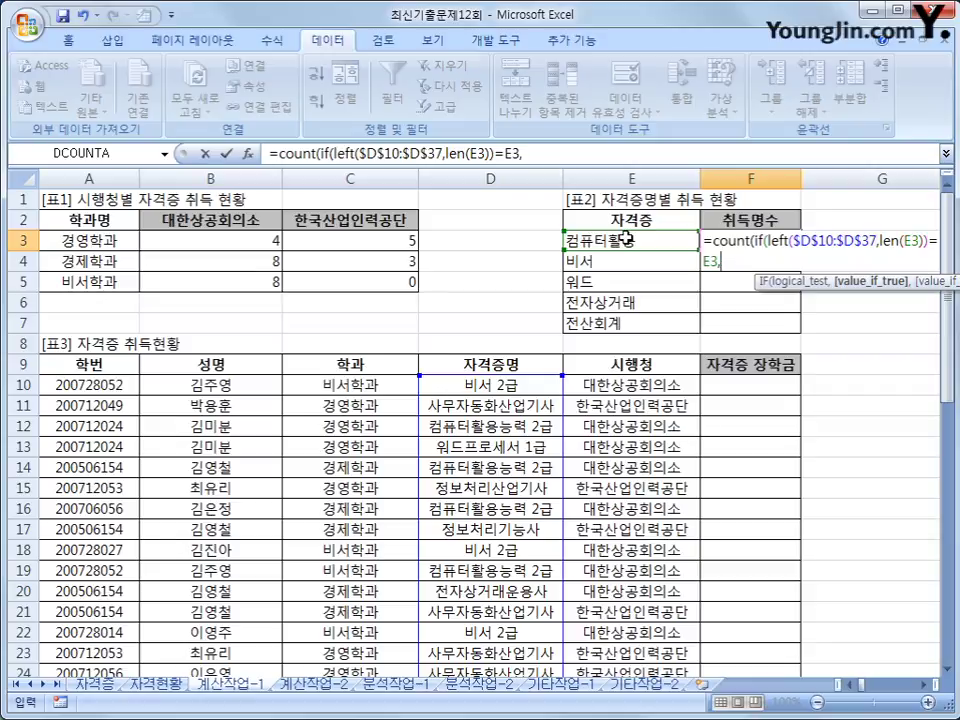
pyautogui.click(120, 386)
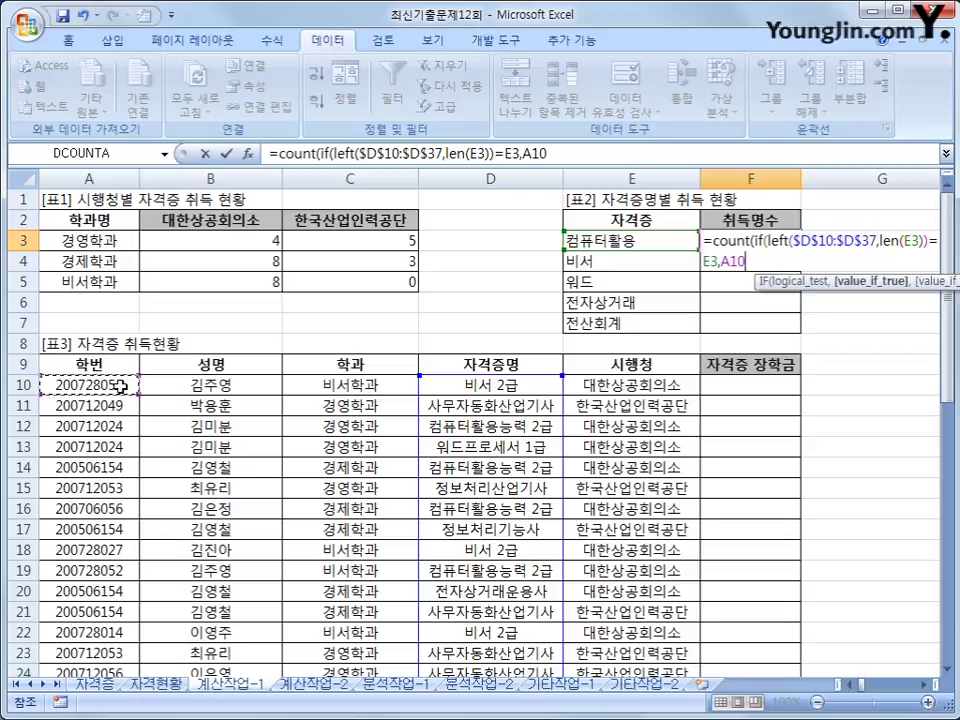
pyautogui.moveTo(120, 386); pyautogui.dragTo(115, 628)
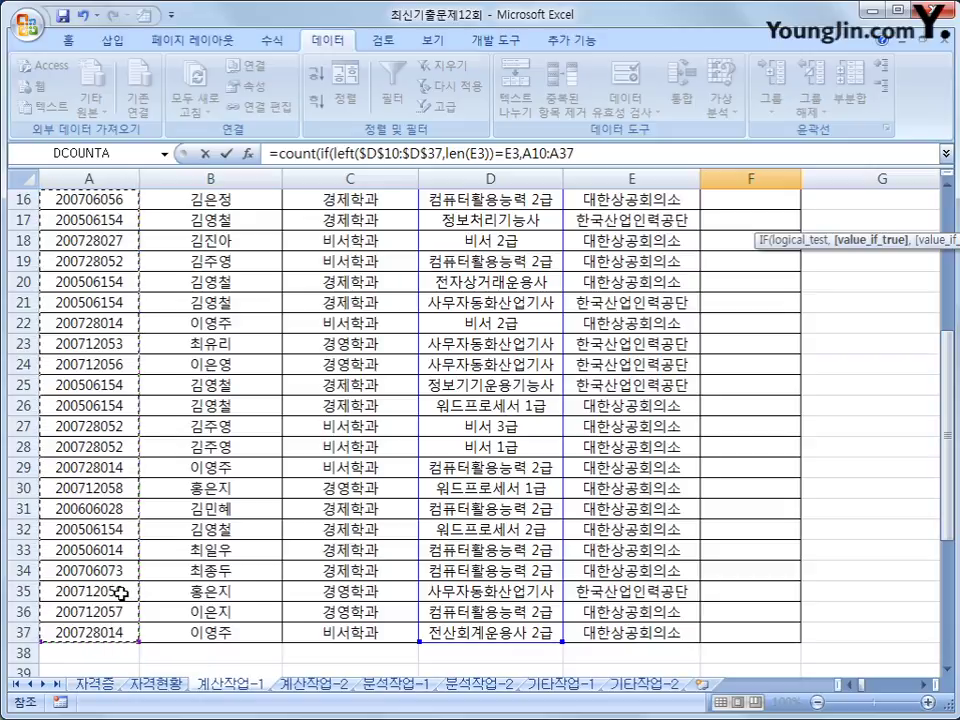
pyautogui.press('F4')
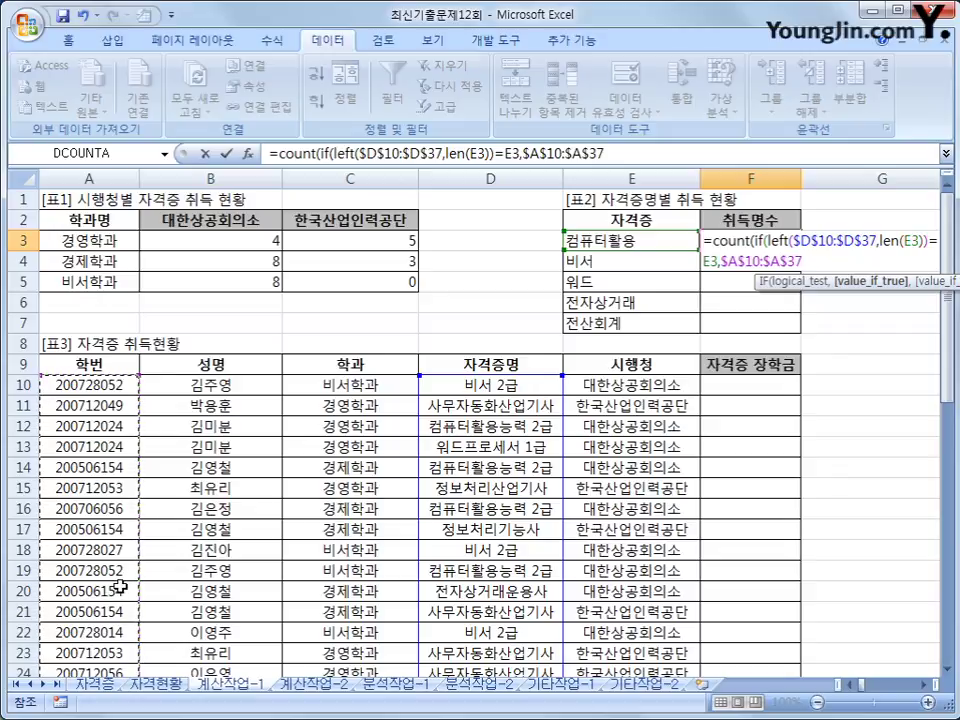
pyautogui.write(')')
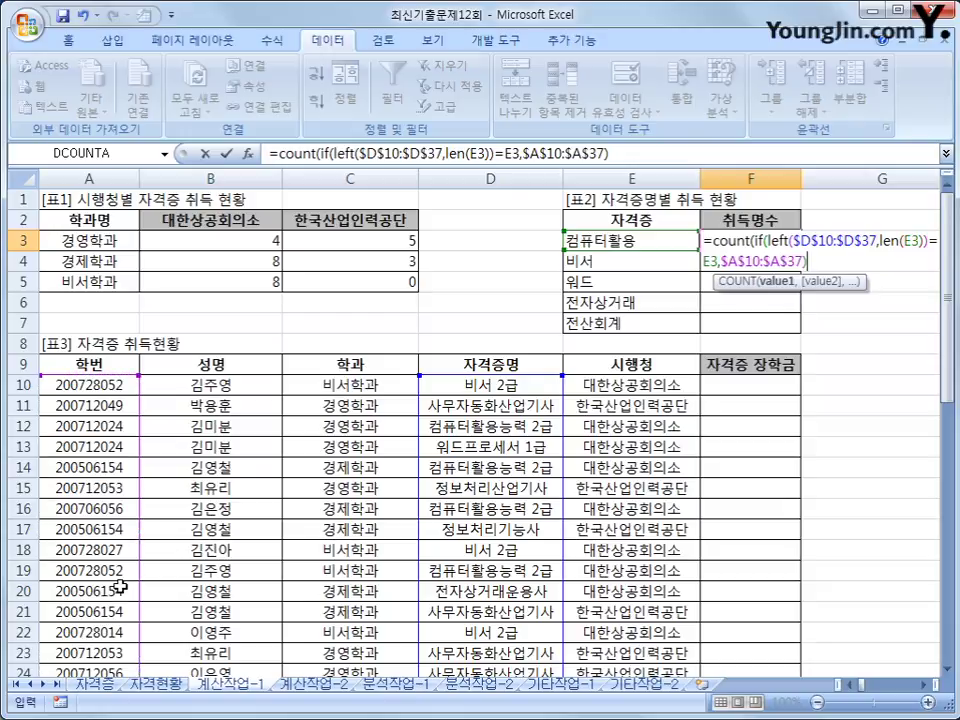
pyautogui.write(')')
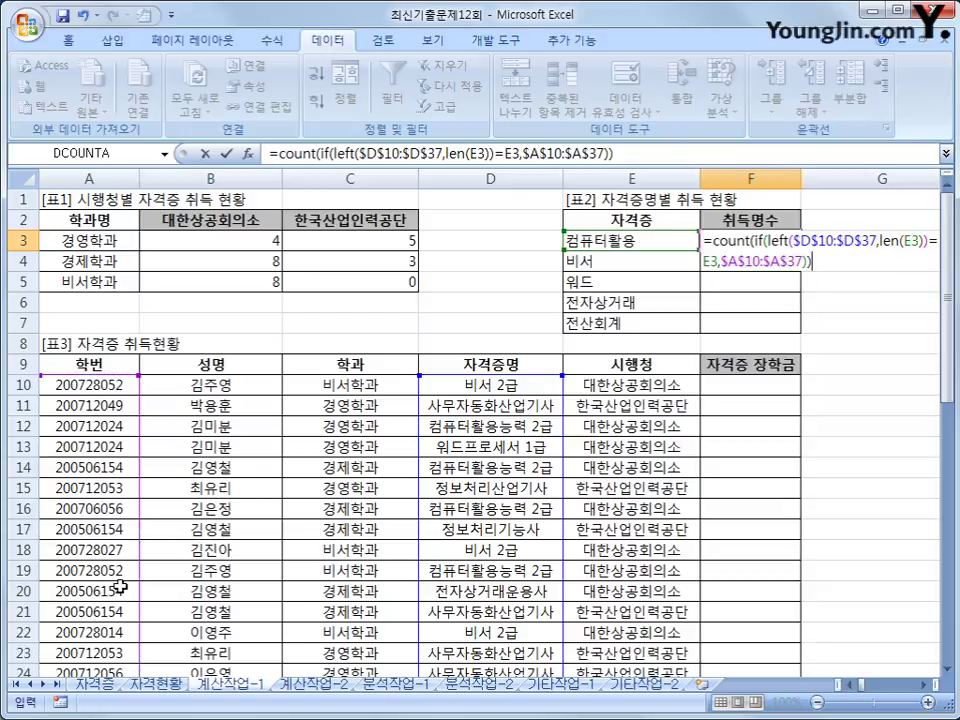
pyautogui.hotkey('ctrl', 'shift', 'Return')
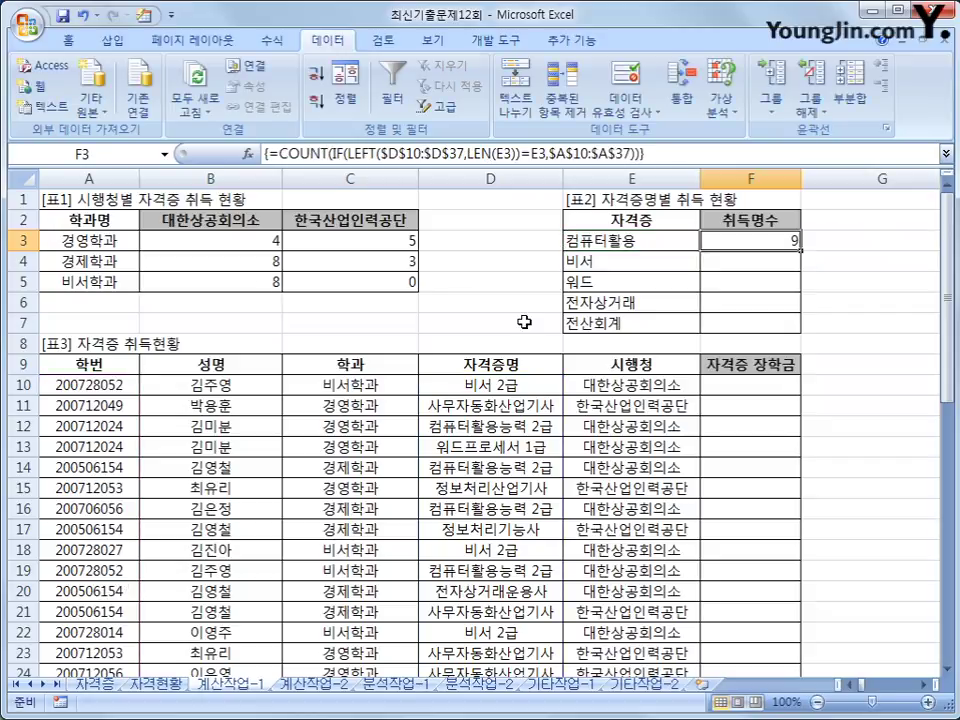
pyautogui.moveTo(802, 250); pyautogui.dragTo(790, 336)
pyautogui.click(773, 326)
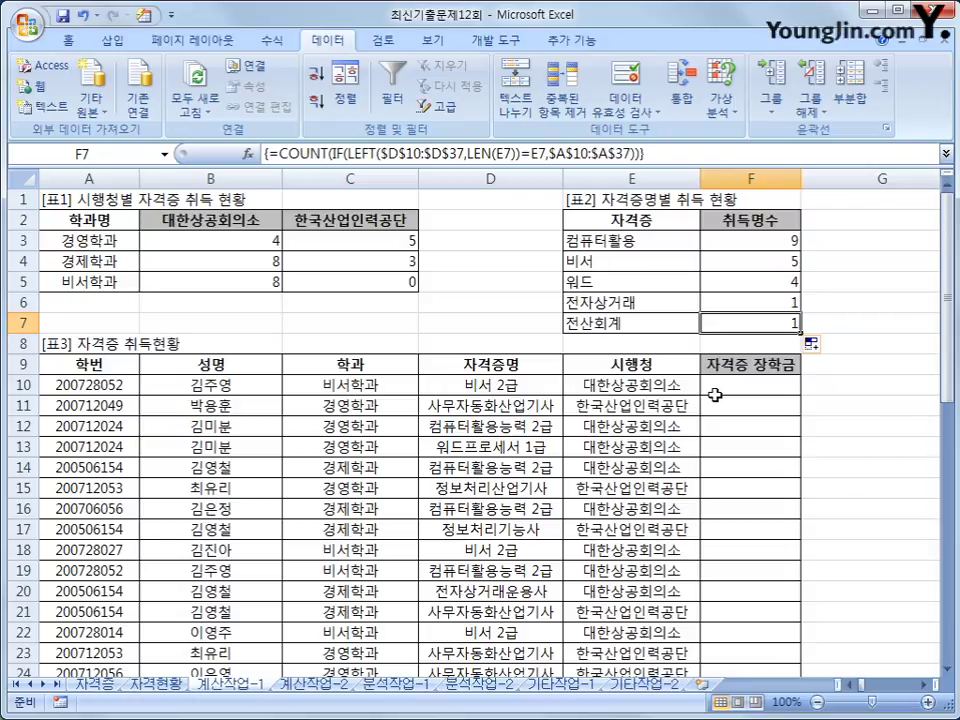
# - Examine the empty 자격증 장학금 column F10:F37 of 표3 and the certificate amounts in 표4
pyautogui.scroll(-10, 497, 450)
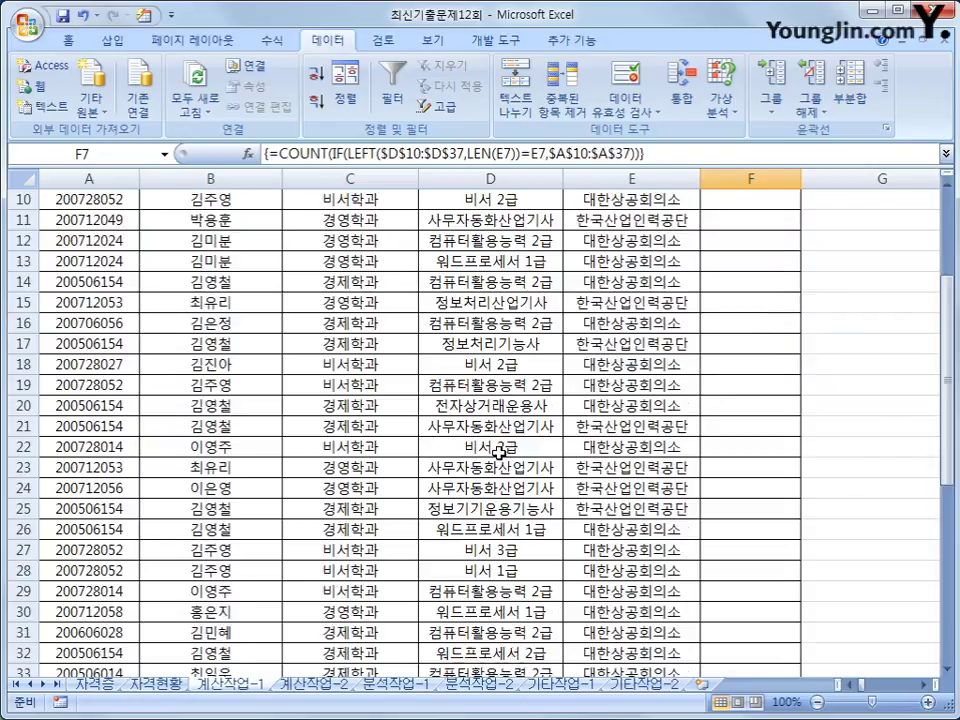
pyautogui.click(350, 432)
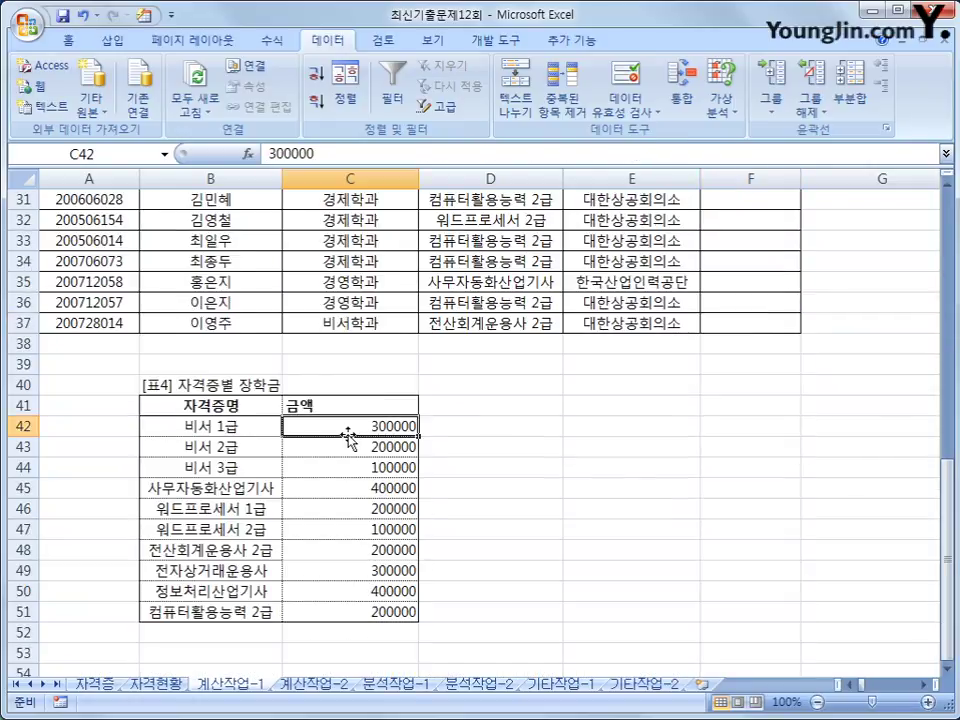
pyautogui.scroll(1, 483, 427)
pyautogui.scroll(8, 483, 427)
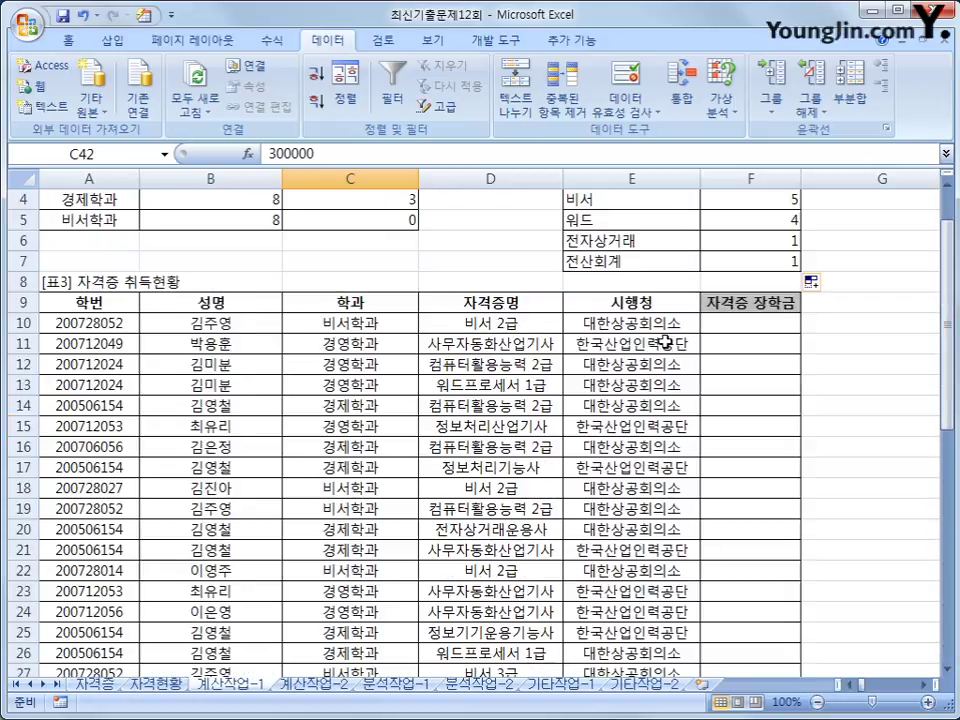
pyautogui.click(735, 325)
pyautogui.scroll(-4, 780, 410)
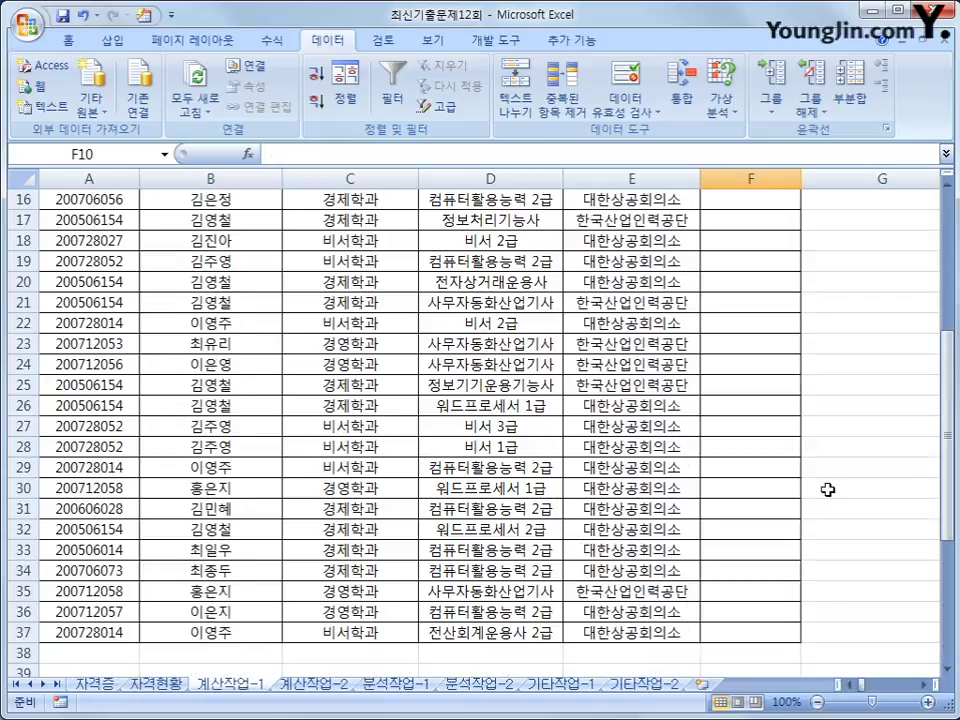
pyautogui.click(751, 628)
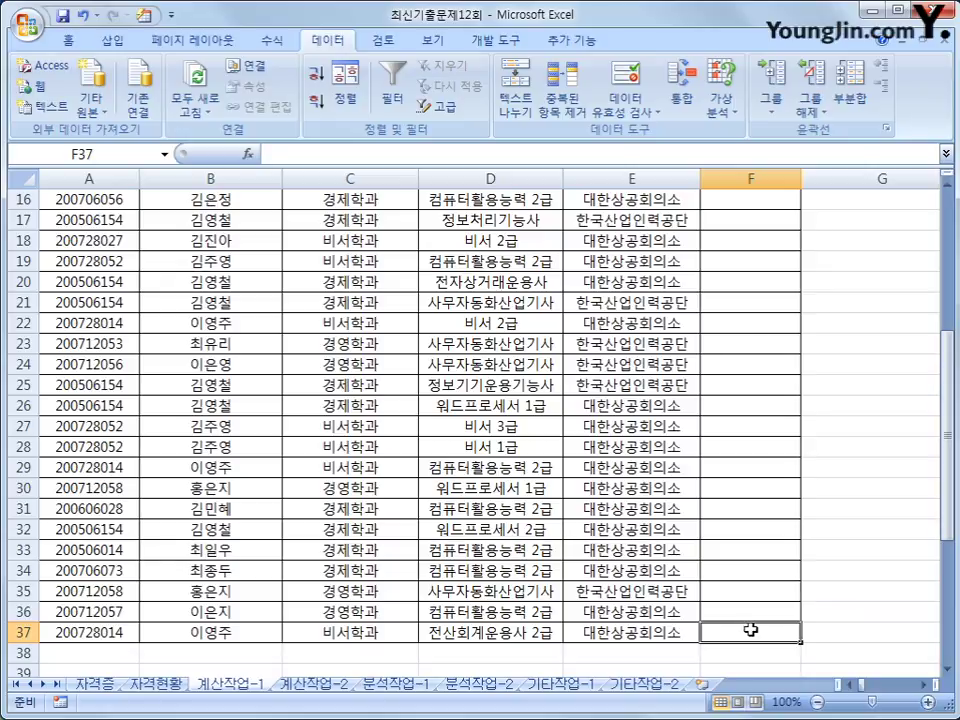
pyautogui.scroll(-6, 634, 611)
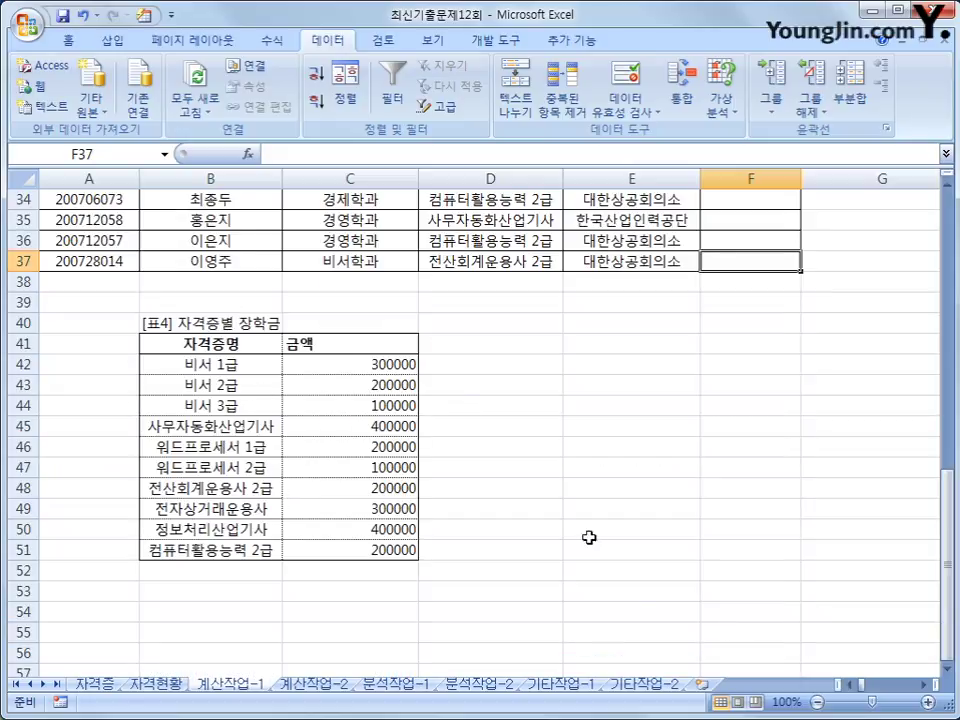
pyautogui.scroll(6, 636, 542)
pyautogui.scroll(3, 714, 398)
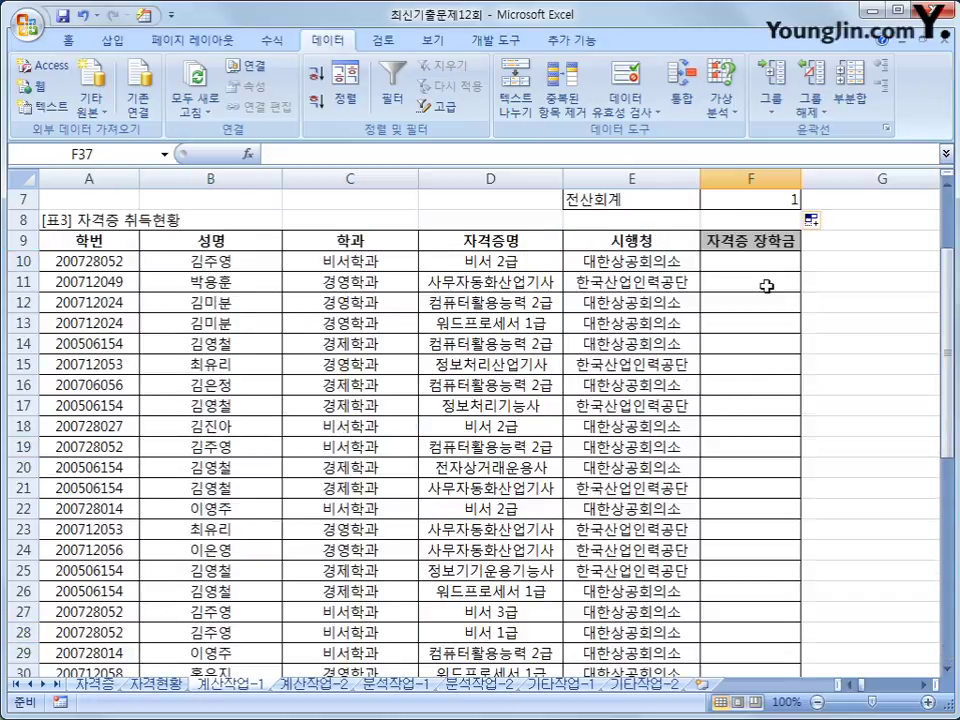
# - Start the 자격증 장학금 formula in F10 of 표3 with =if(ISERROR(vlookup(
pyautogui.click(760, 260)
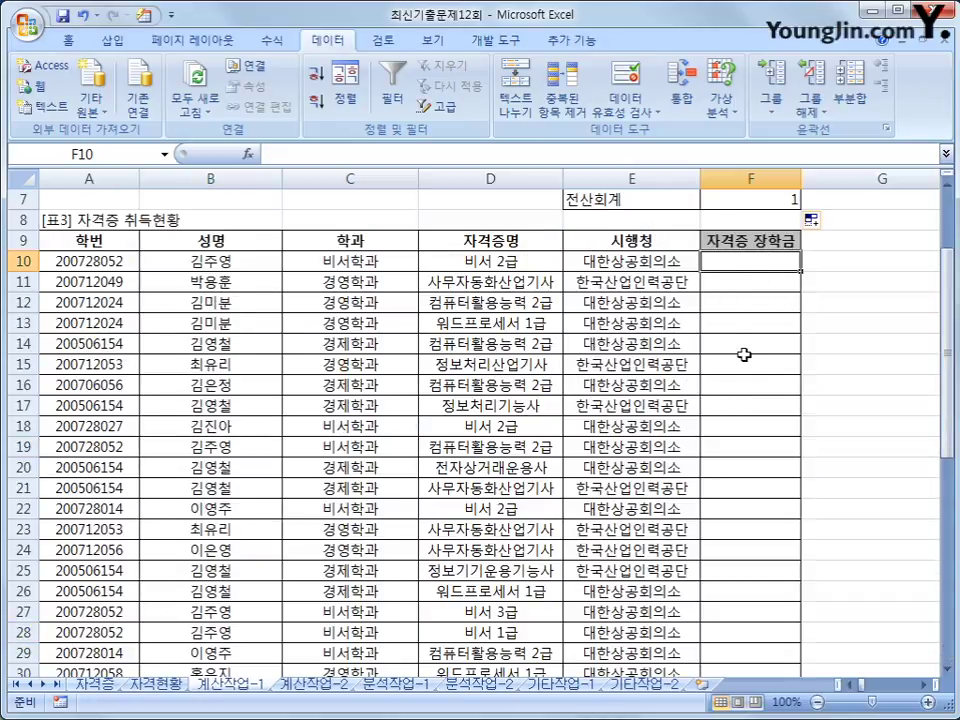
pyautogui.write('=')
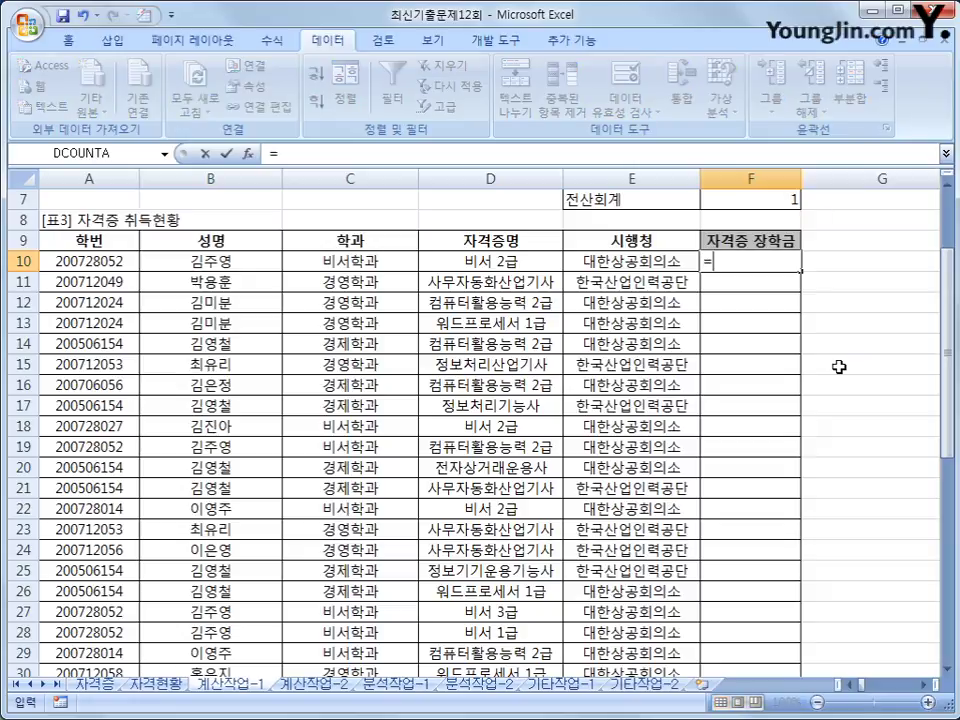
pyautogui.write('if(')
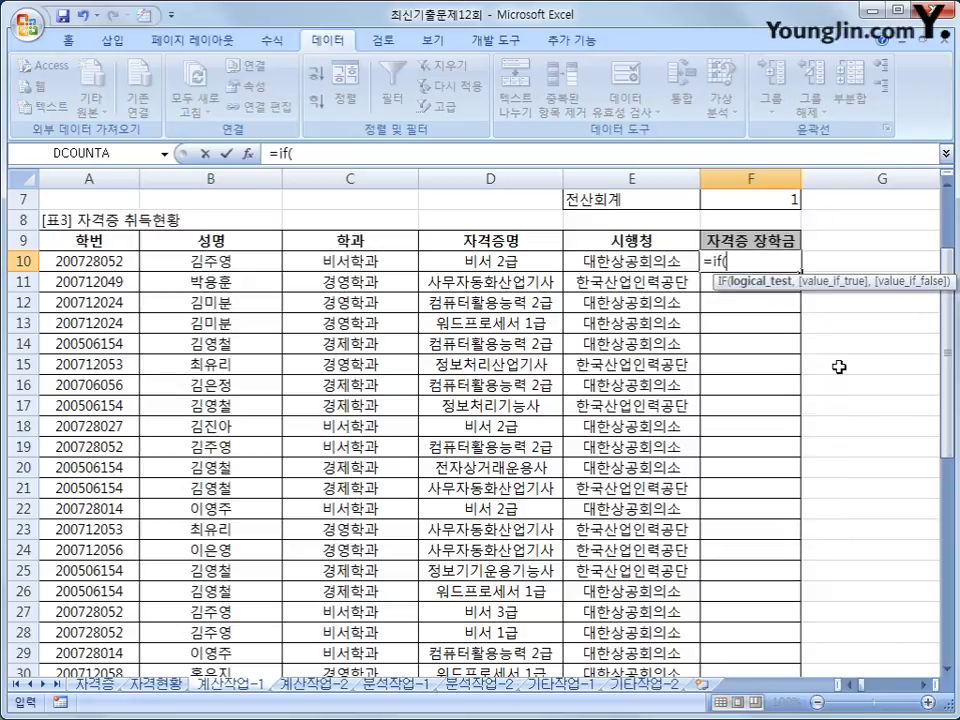
pyautogui.write('i')
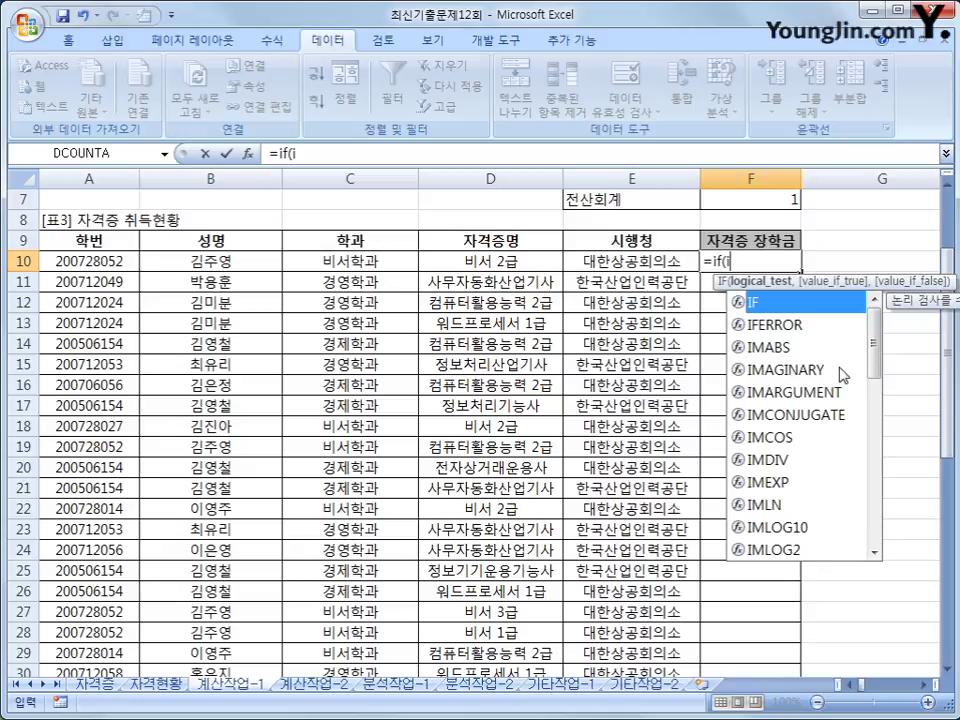
pyautogui.write('s')
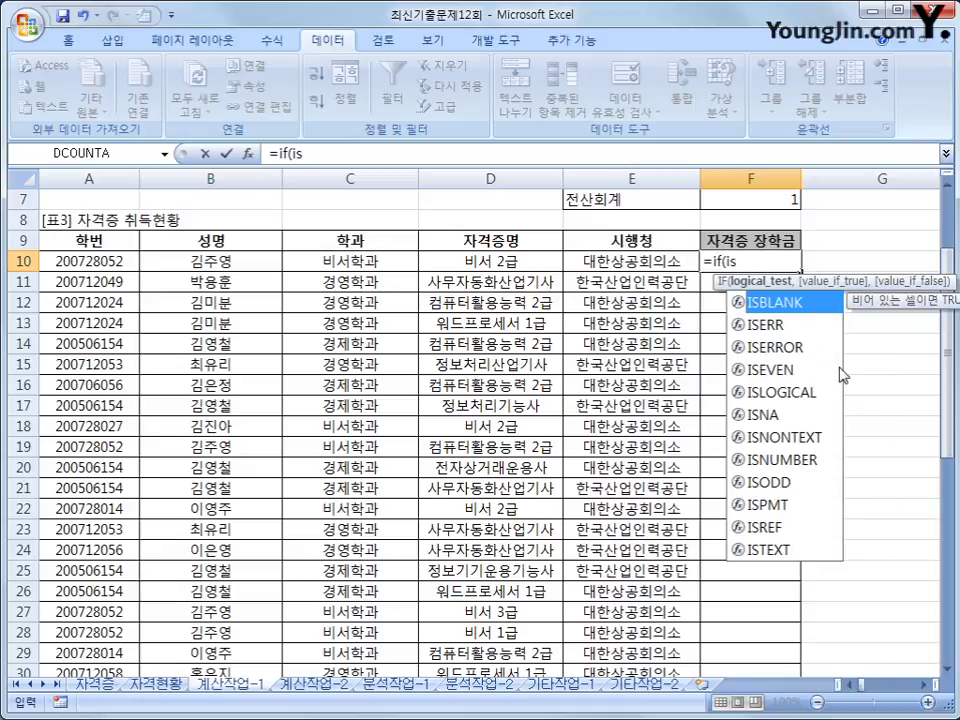
pyautogui.write('e')
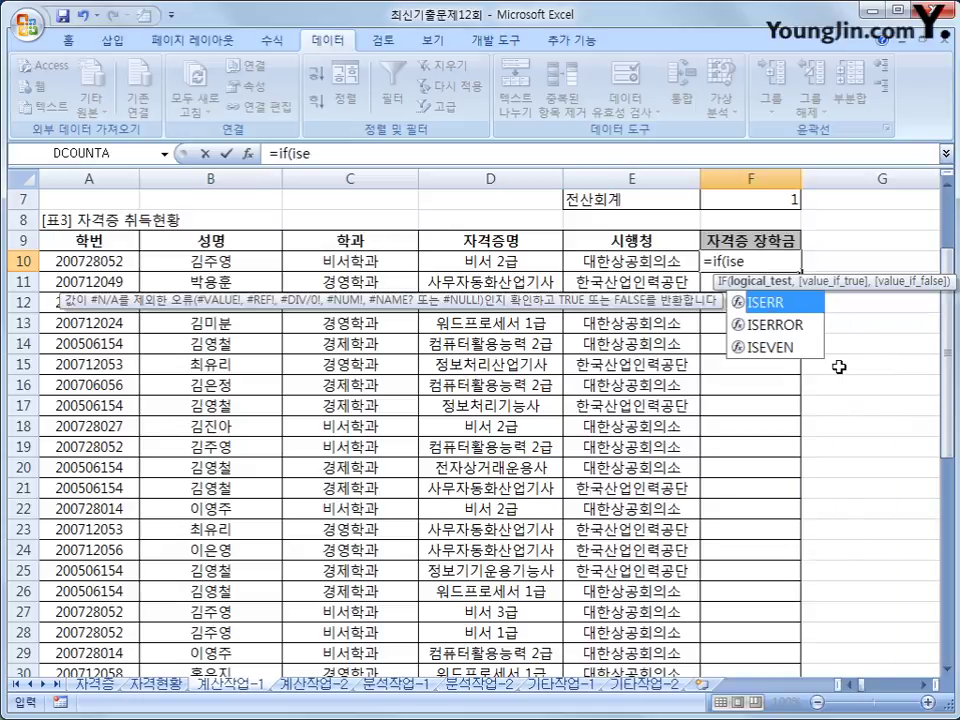
pyautogui.press('Down')
pyautogui.press('Tab')
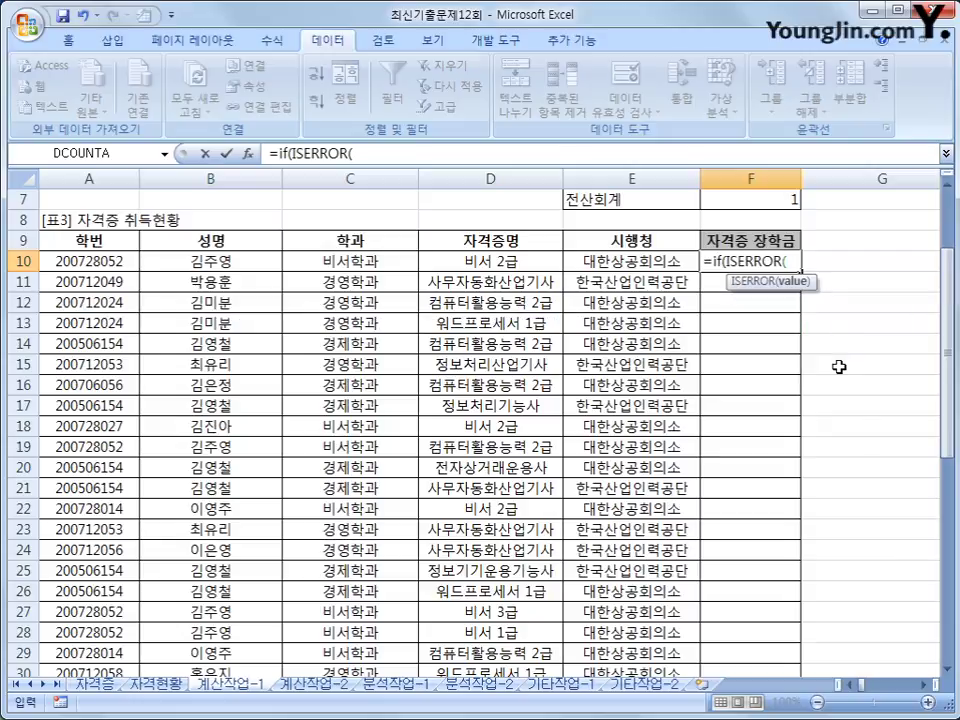
pyautogui.write('vlookup')
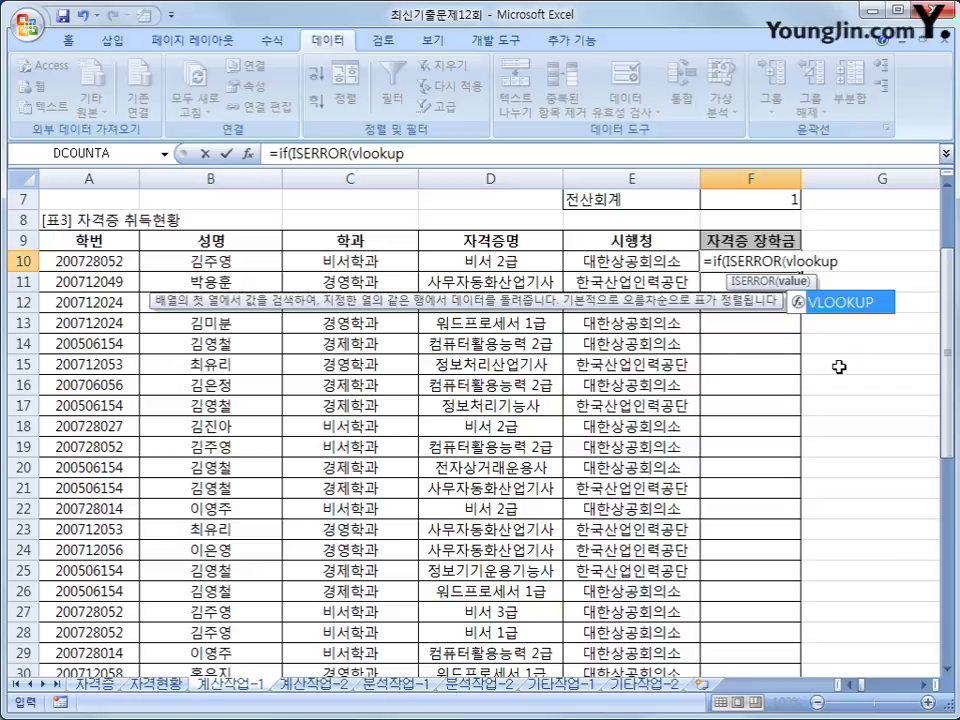
pyautogui.write('(')
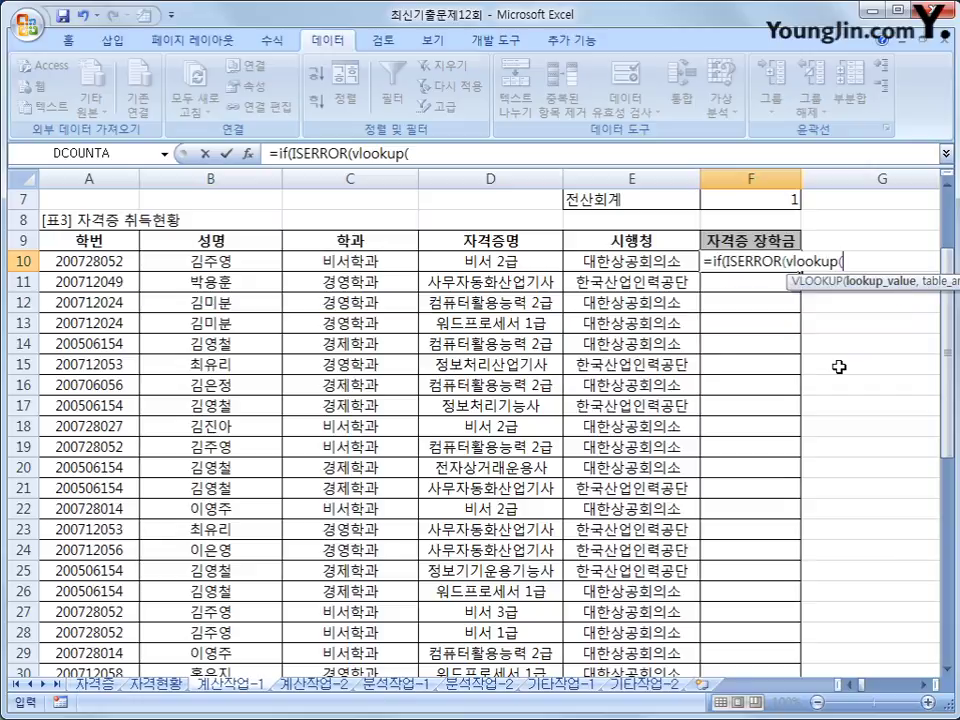
# - Give the VLOOKUP in F10 the lookup value D10 and the absolute 표4 range $B$42:$C$51
pyautogui.scroll(-7, 789, 452)
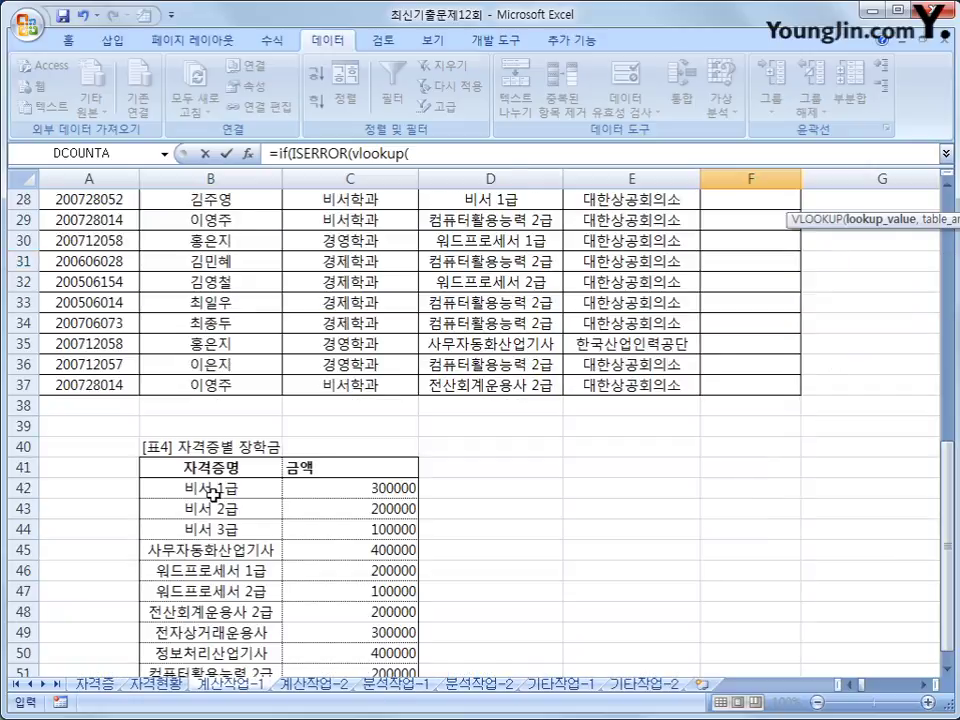
pyautogui.scroll(8, 213, 493)
pyautogui.click(506, 325)
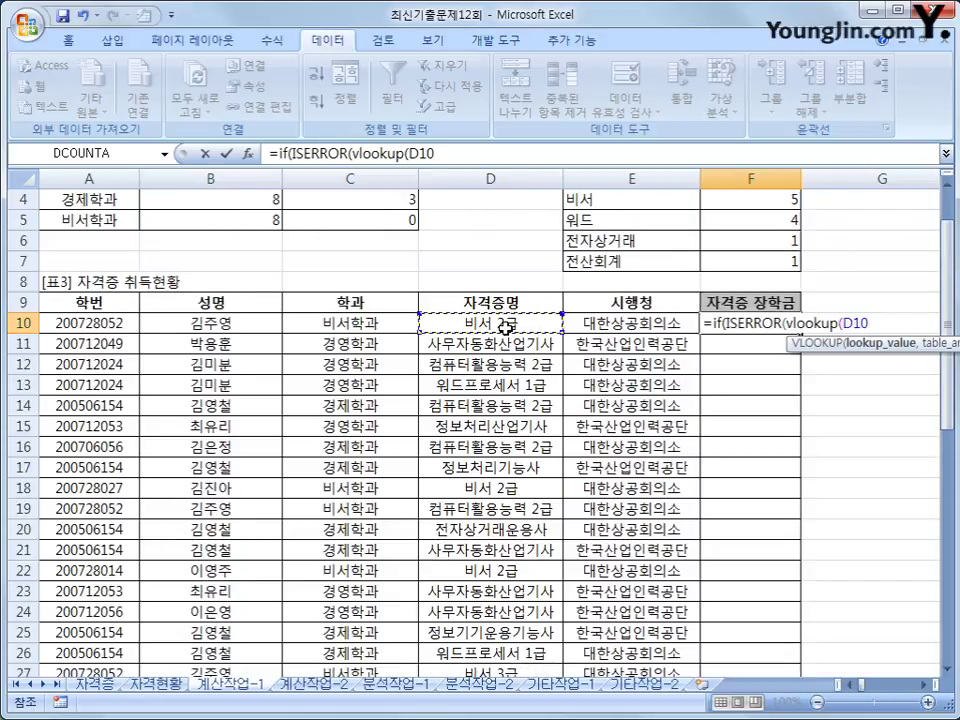
pyautogui.write(',')
pyautogui.scroll(-8, 497, 356)
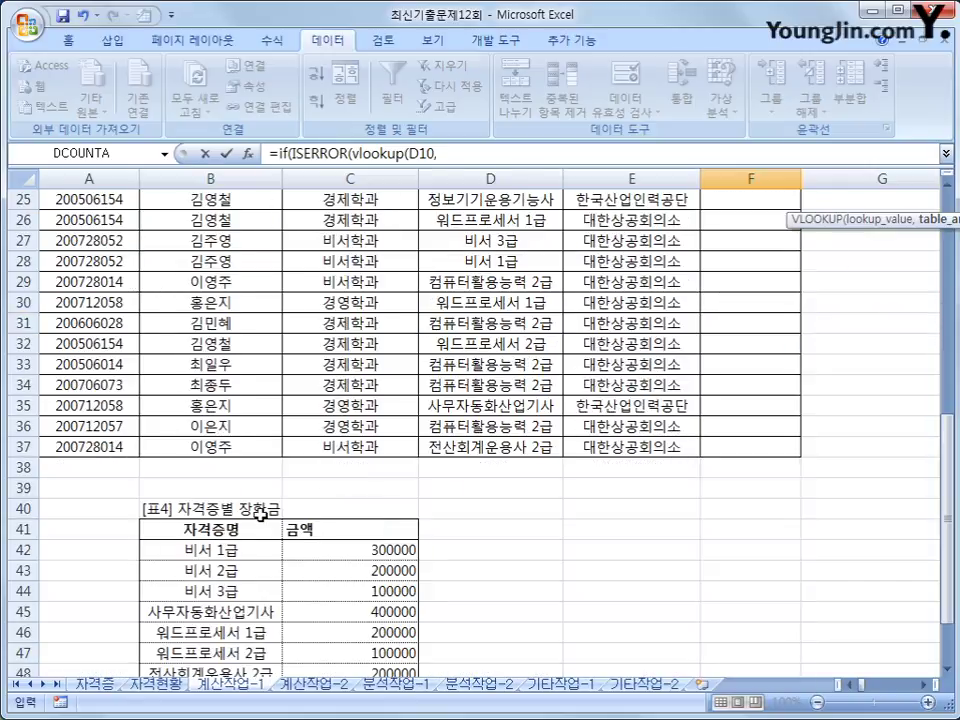
pyautogui.moveTo(242, 488); pyautogui.dragTo(336, 628)
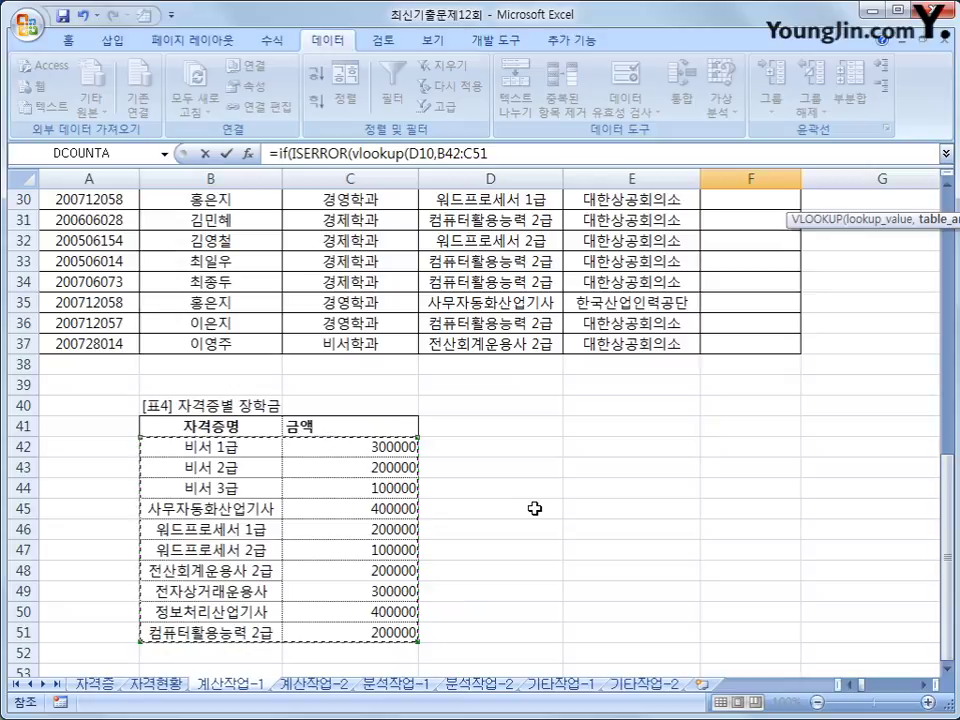
pyautogui.press('F4')
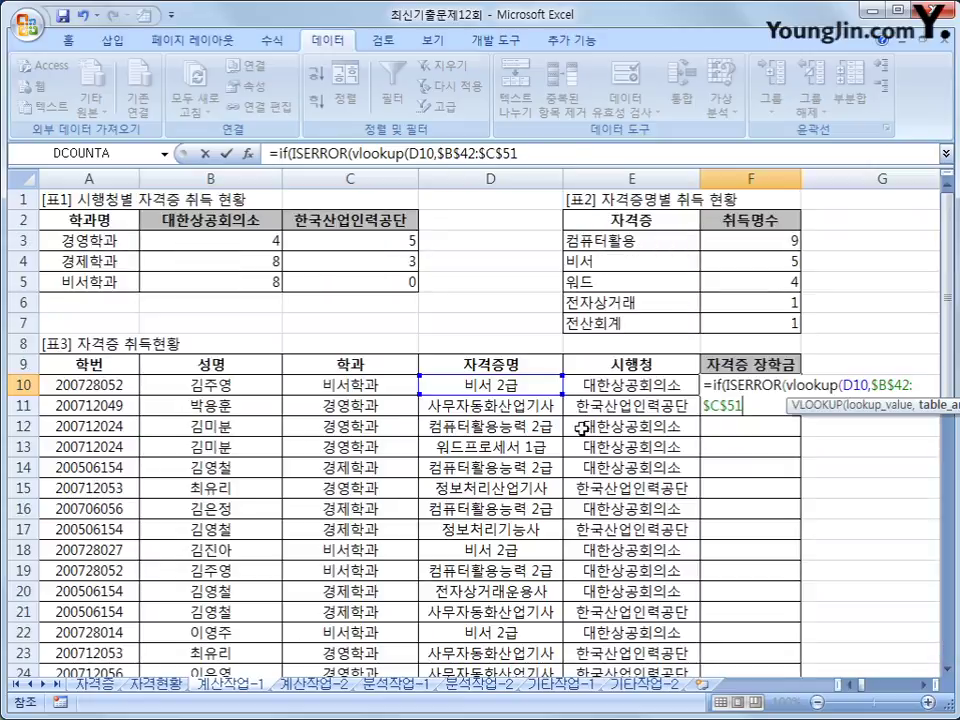
# - Set the VLOOKUP in F10 to column 2 with exact match 0, and close the VLOOKUP and ISERROR functions
pyautogui.write(',')
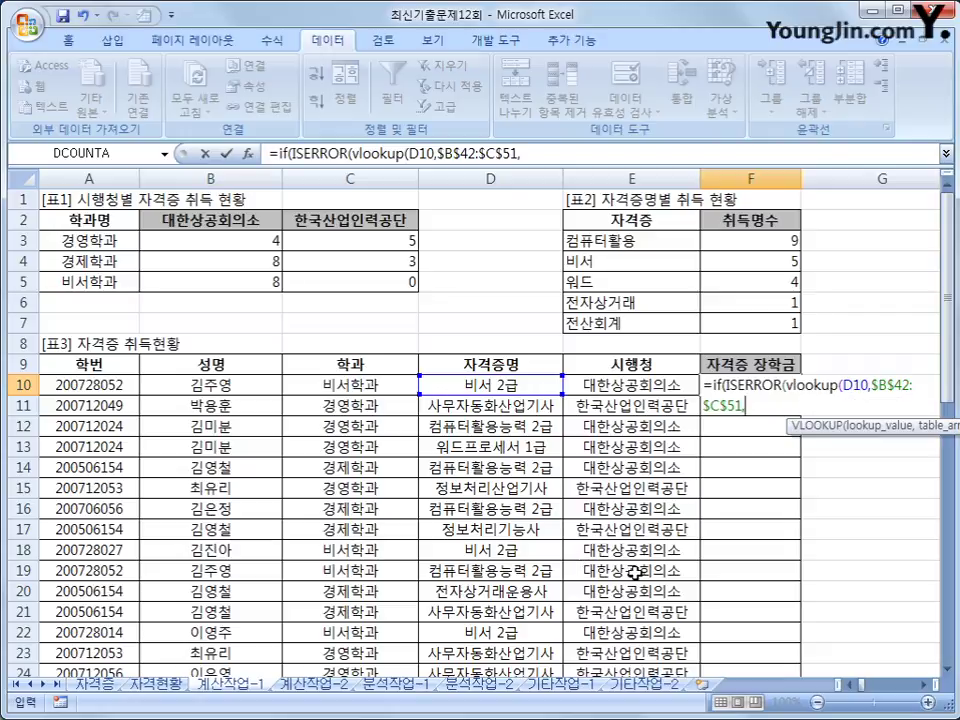
pyautogui.write('2')
pyautogui.scroll(-9, 635, 572)
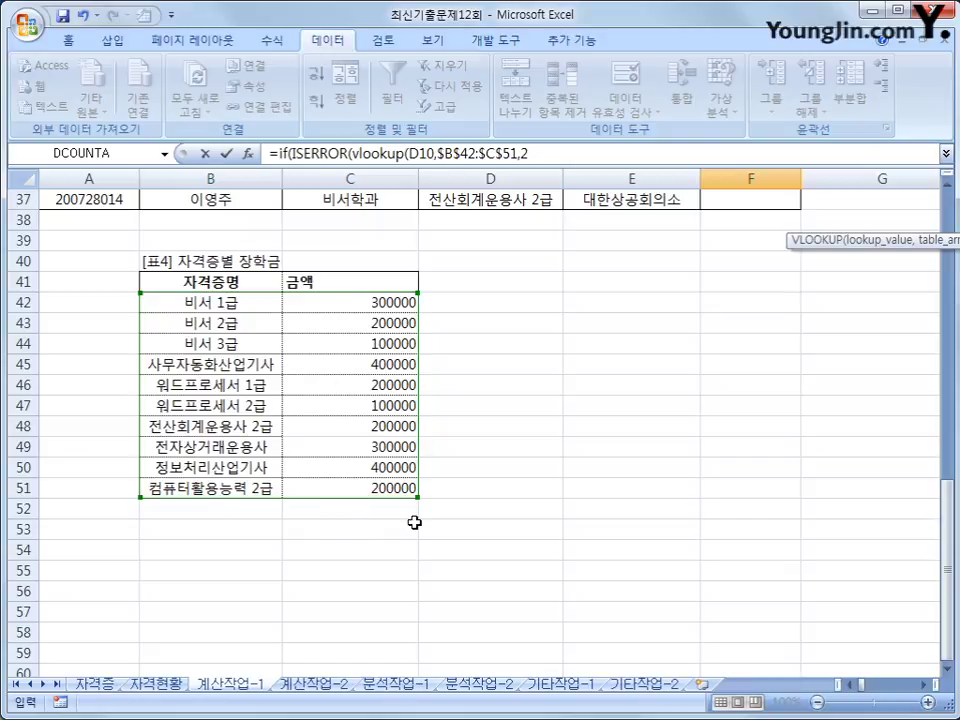
pyautogui.scroll(3, 606, 541)
pyautogui.scroll(8, 606, 541)
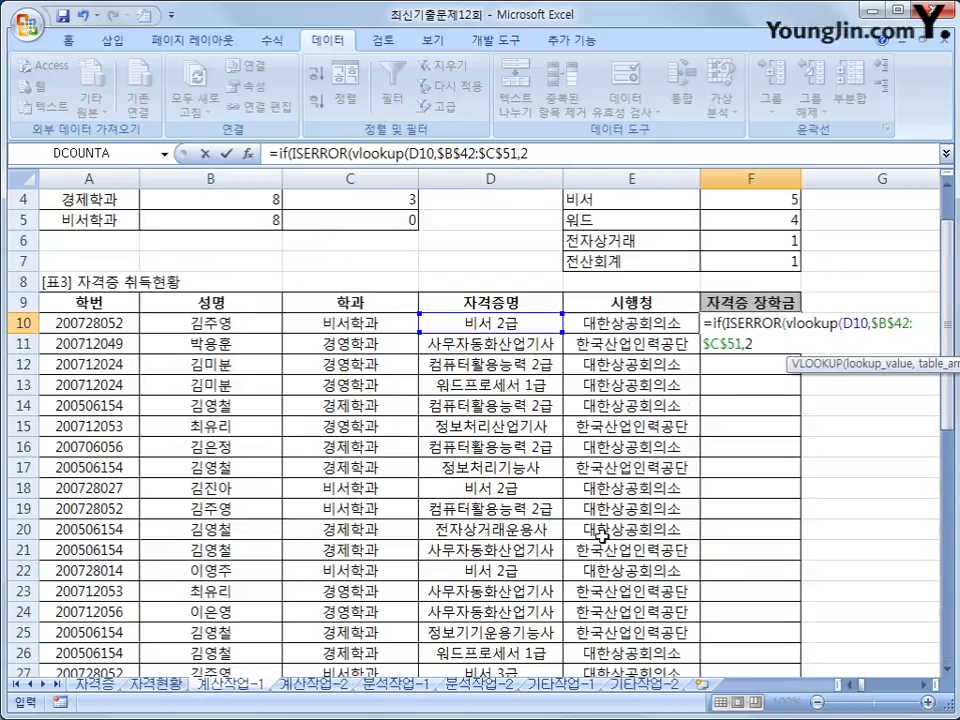
pyautogui.write(',')
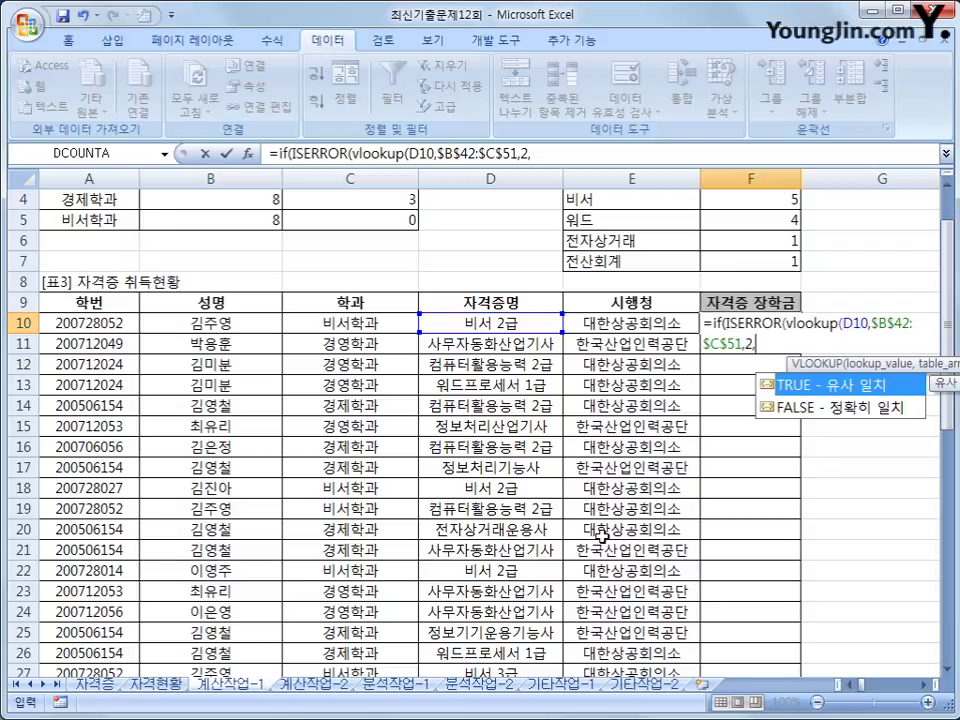
pyautogui.write('0)')
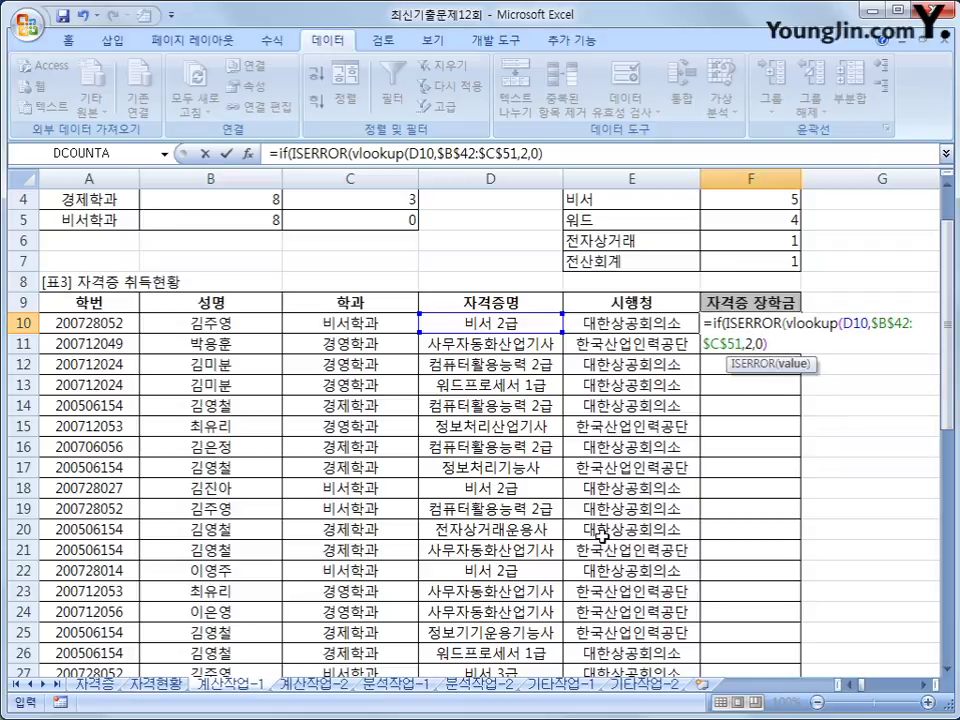
pyautogui.write(')')
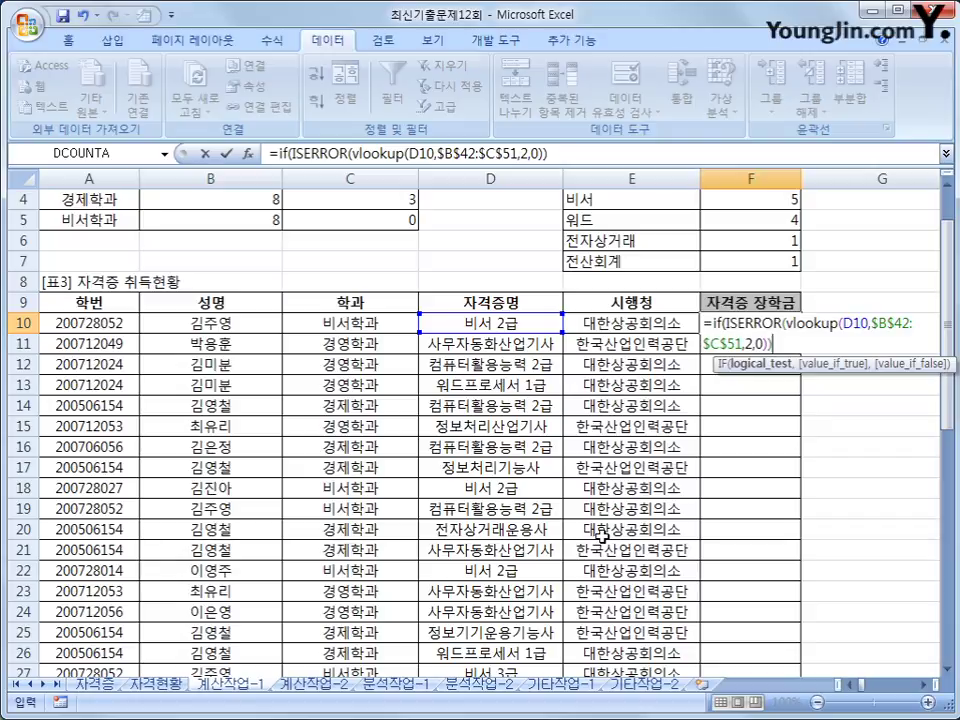
# - Complete the F10 IF with 0 for errors and the same VLOOKUP otherwise, and fill the formula down to F37
pyautogui.write(',0')
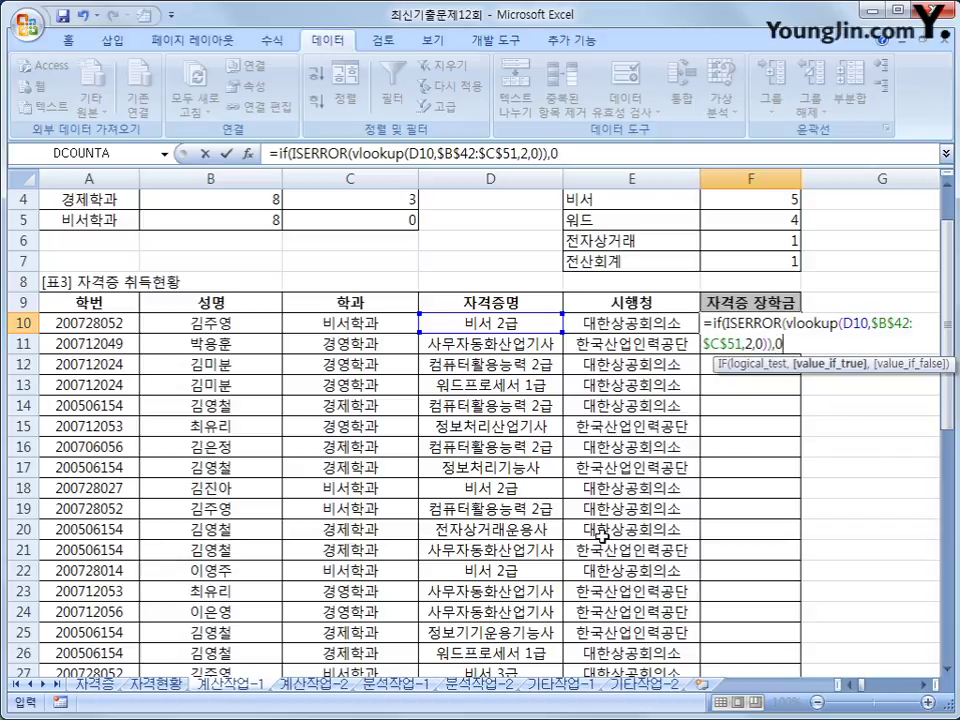
pyautogui.write(',')
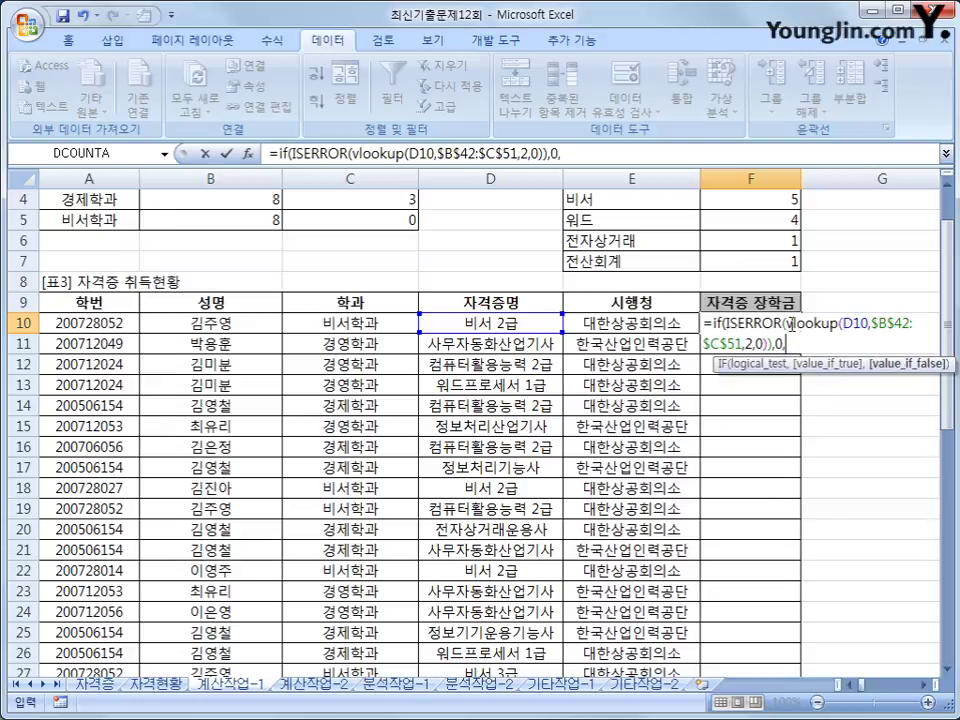
pyautogui.moveTo(789, 323); pyautogui.dragTo(768, 344)
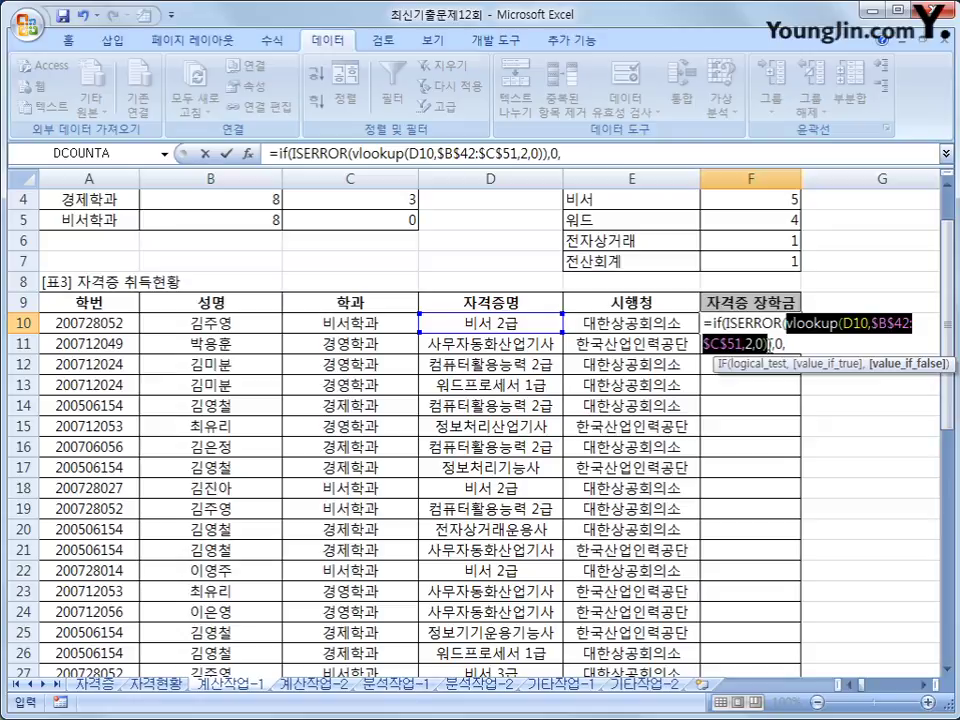
pyautogui.click(796, 345)
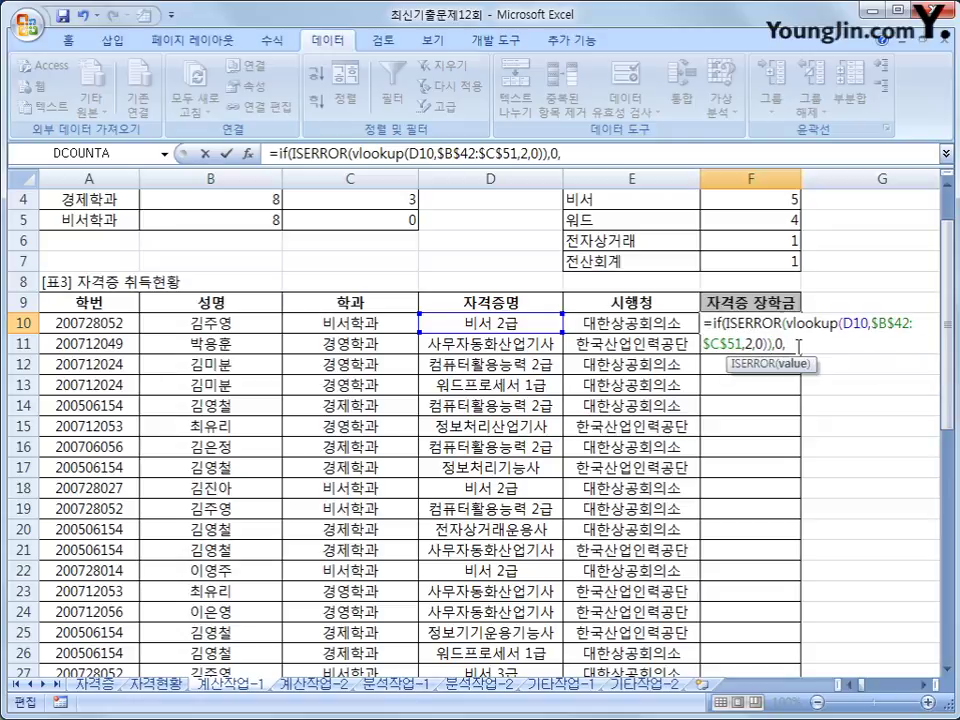
pyautogui.hotkey('ctrl', 'v')
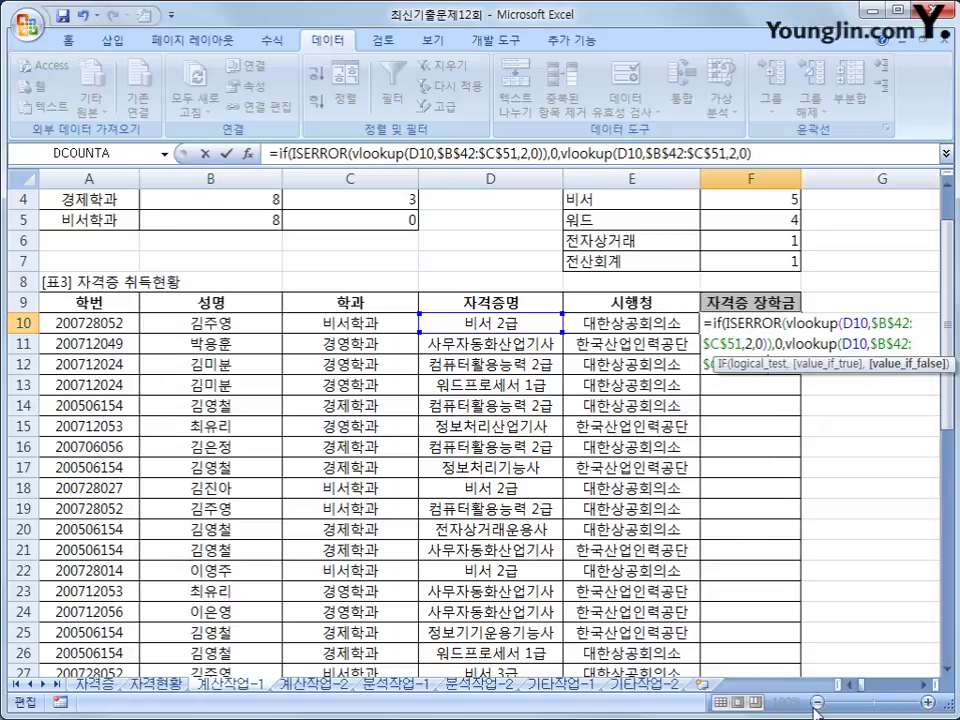
pyautogui.click(792, 153)
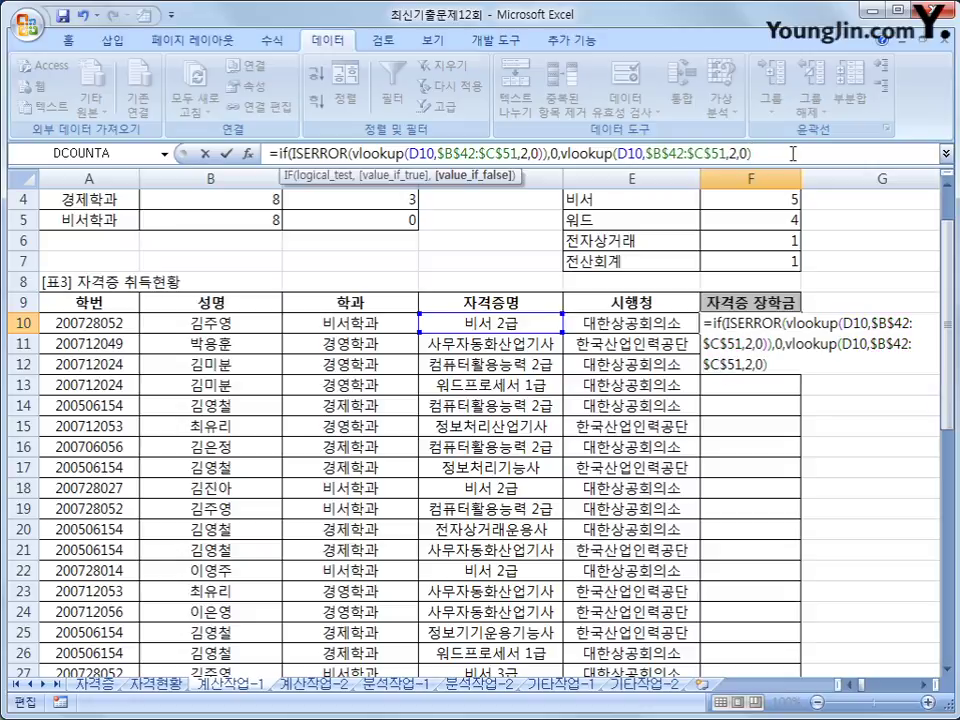
pyautogui.write(')')
pyautogui.press('Return')
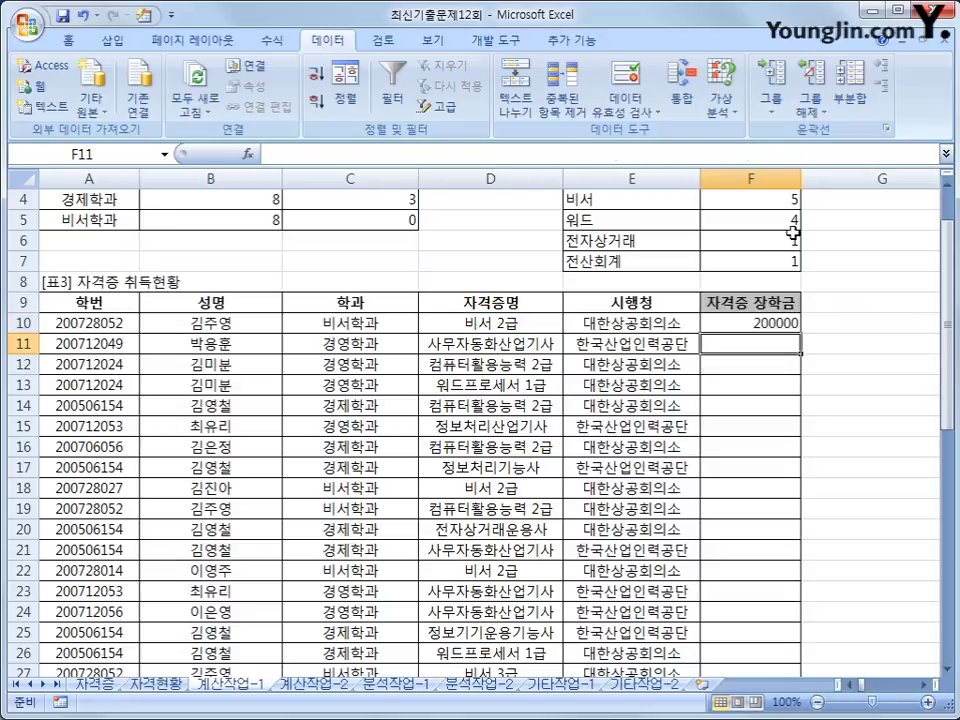
pyautogui.click(754, 322)
pyautogui.doubleClick(799, 333)
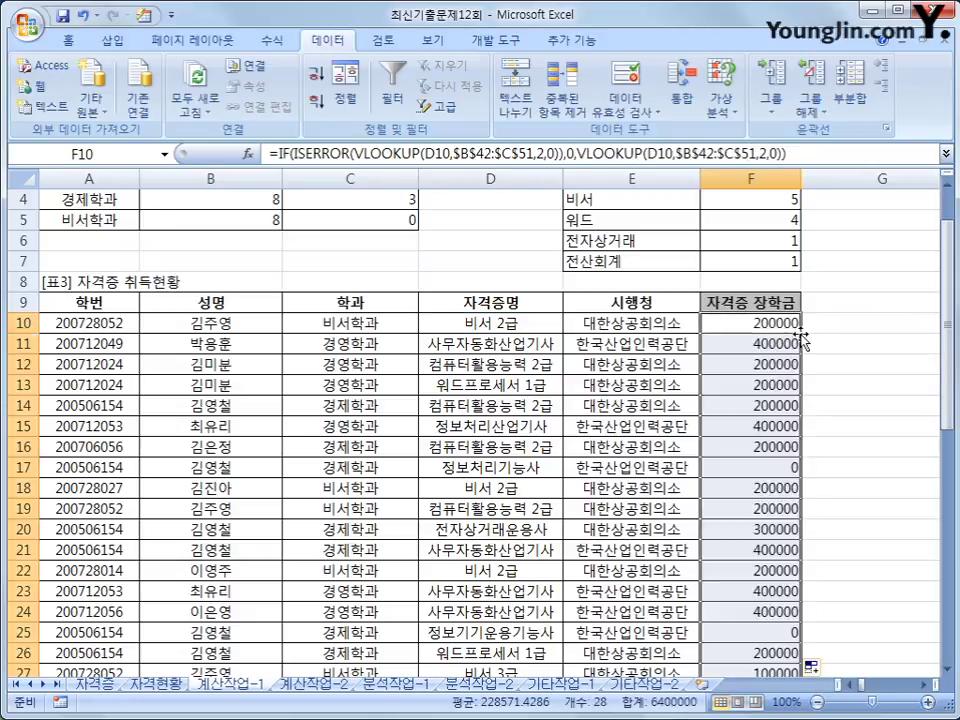
# - Compare the zero 자격증 장학금 entries for 정보처리기능사 and 정보기기운용기능사 in 표3 with the certificates listed in 표4
pyautogui.click(744, 471)
pyautogui.click(495, 467)
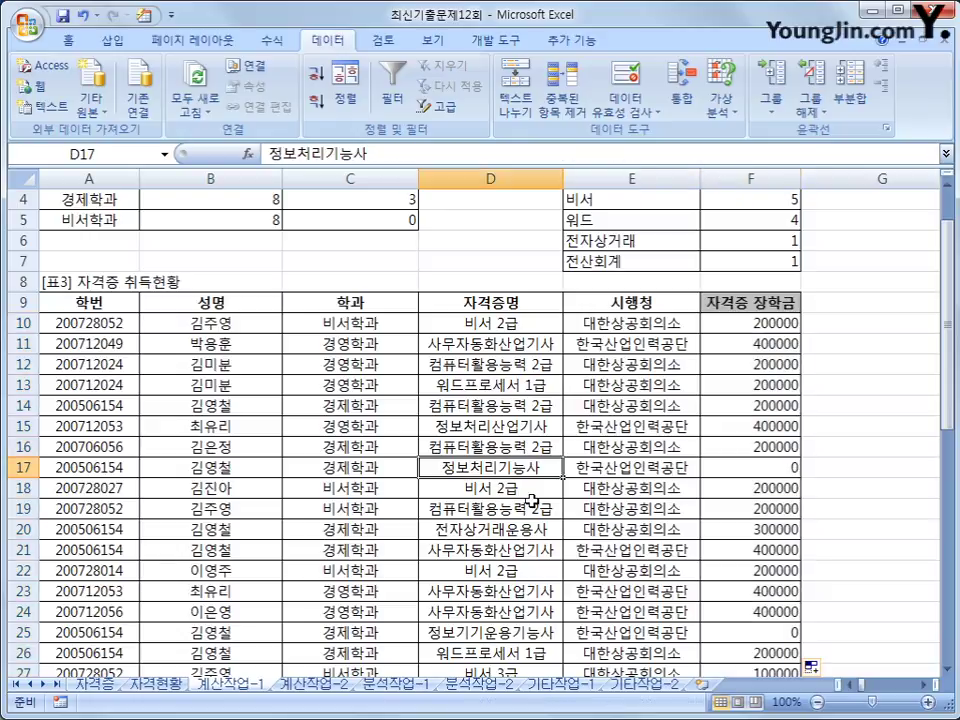
pyautogui.scroll(-11, 520, 500)
pyautogui.moveTo(210, 302); pyautogui.dragTo(375, 497)
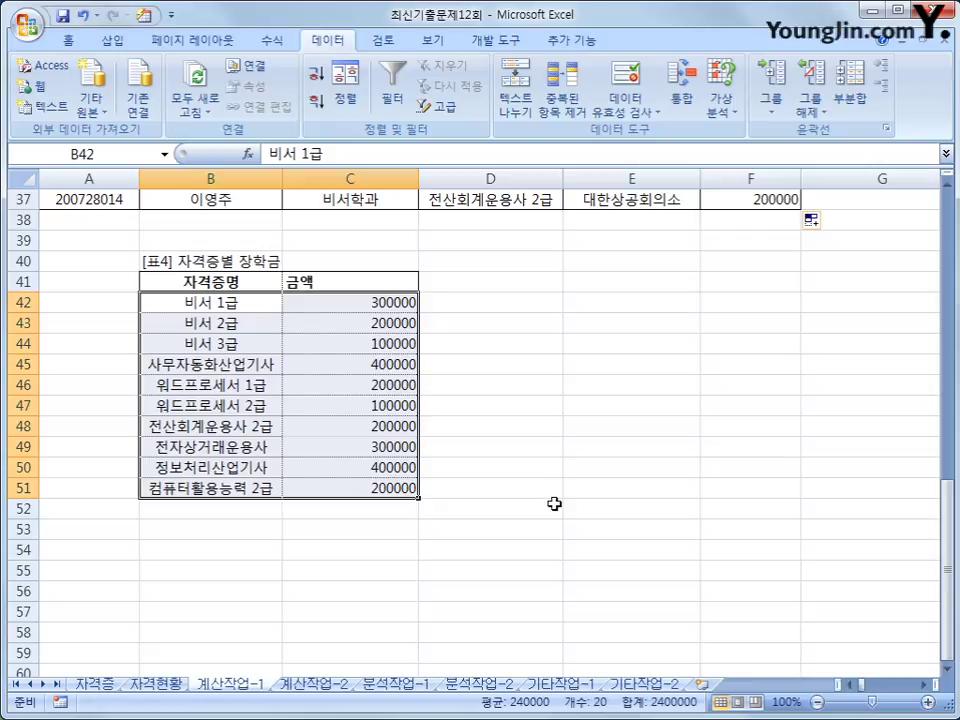
pyautogui.scroll(5, 553, 532)
pyautogui.scroll(2, 553, 532)
pyautogui.click(760, 217)
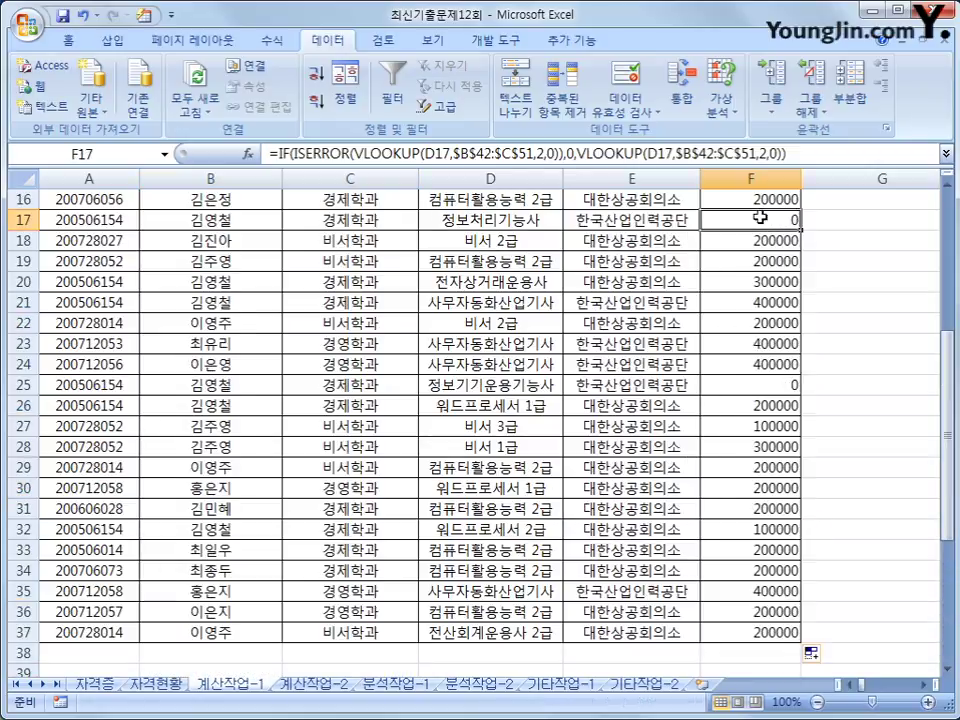
pyautogui.click(752, 404)
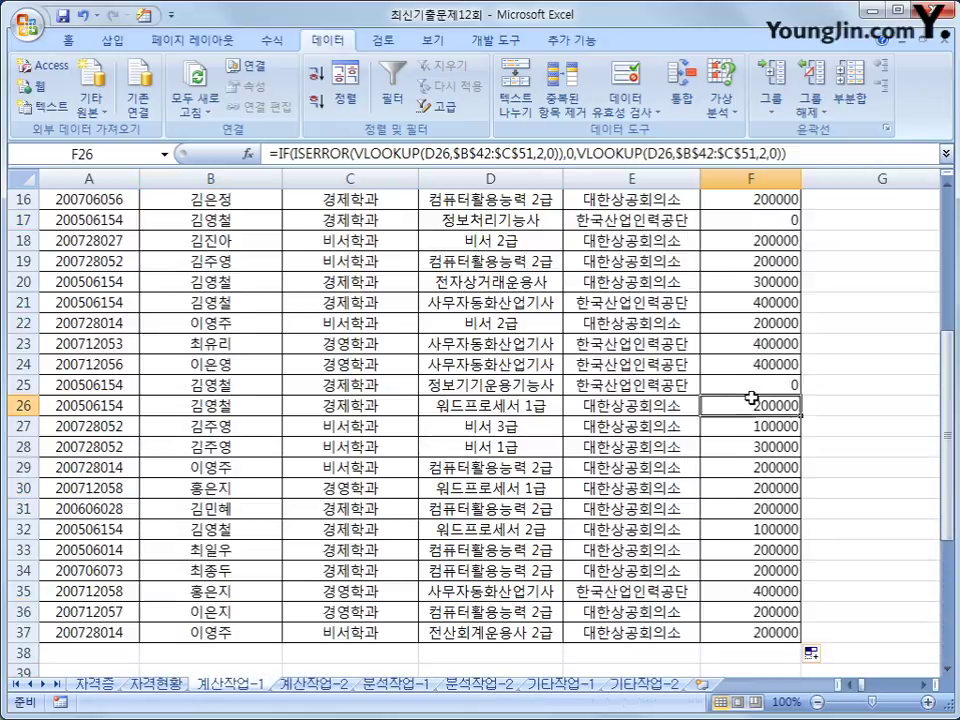
pyautogui.click(738, 386)
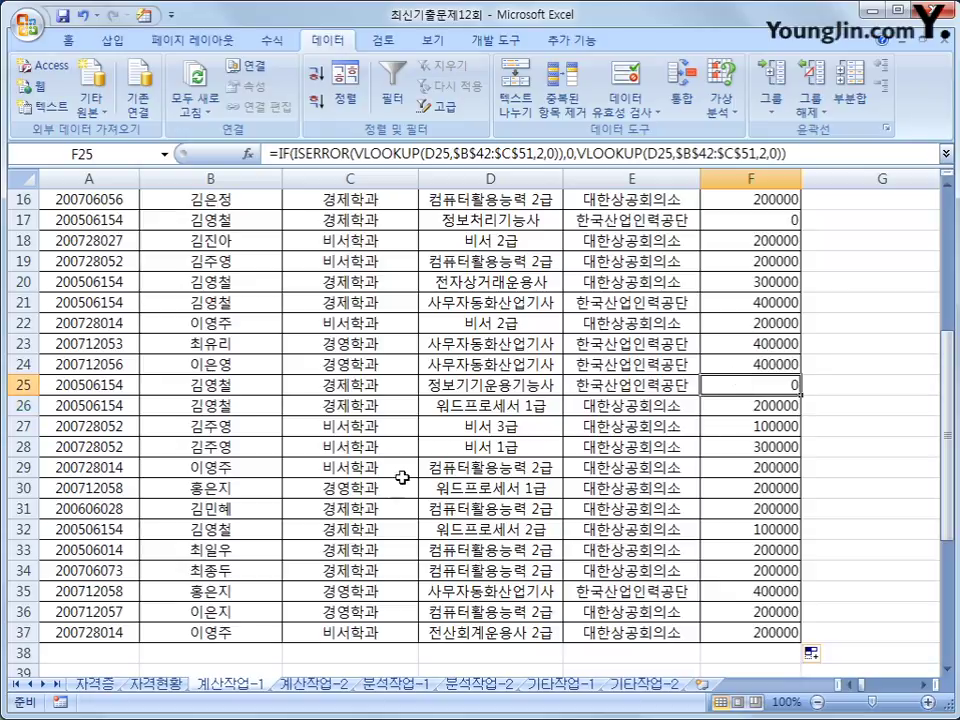
pyautogui.scroll(-6, 330, 526)
pyautogui.scroll(-1, 330, 526)
pyautogui.scroll(12, 330, 520)
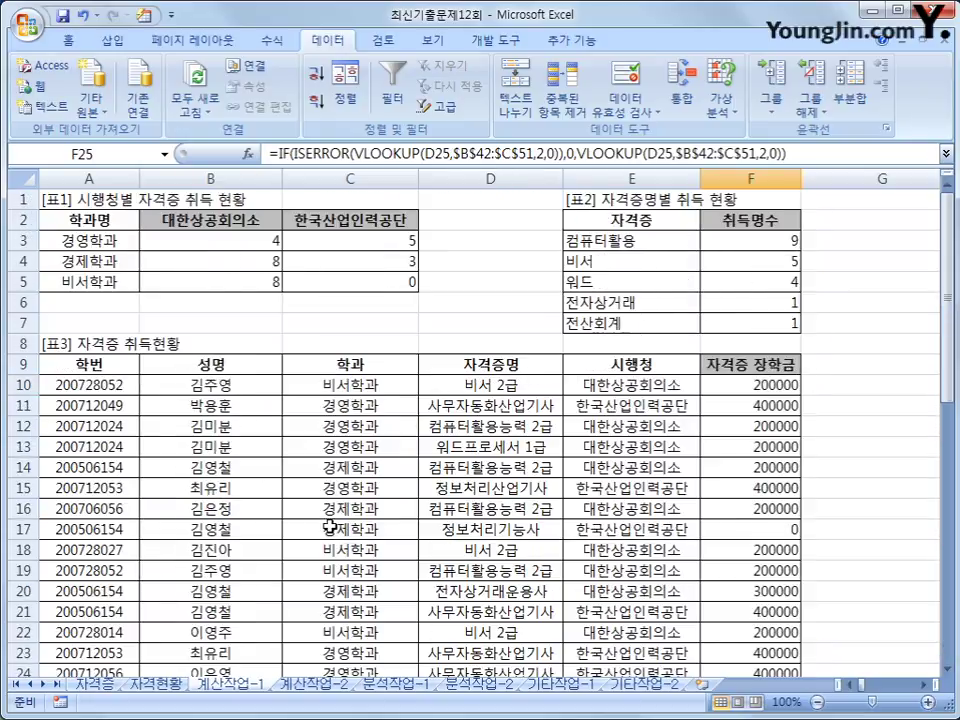
pyautogui.click(758, 383)
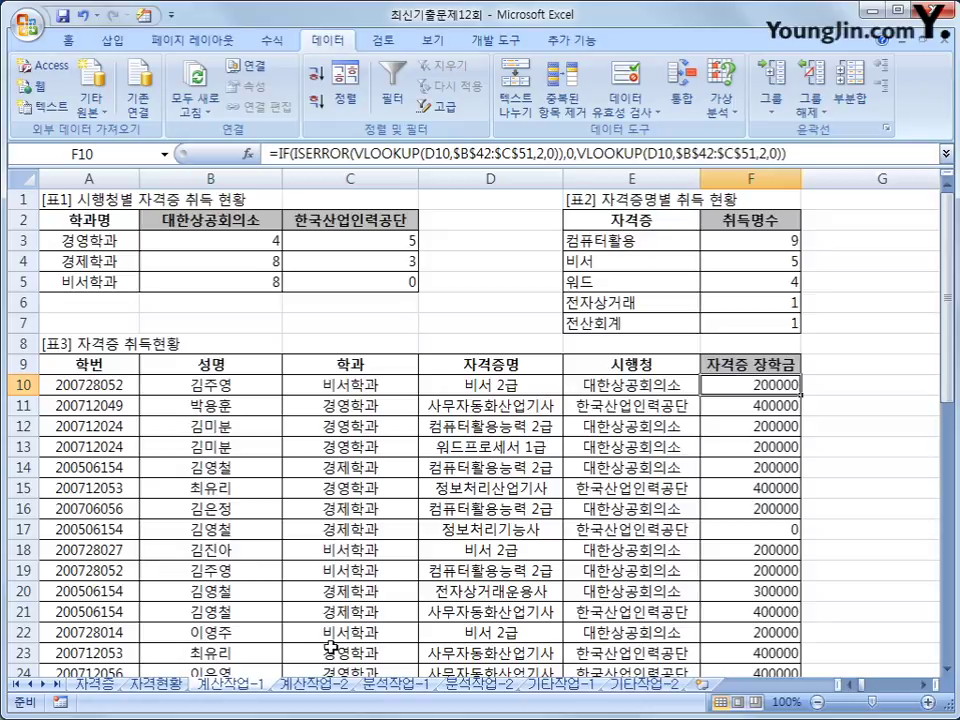
# - Switch to the 계산작업-2 sheet and select the first 경감률 cell, E3, in 표1
pyautogui.click(298, 685)
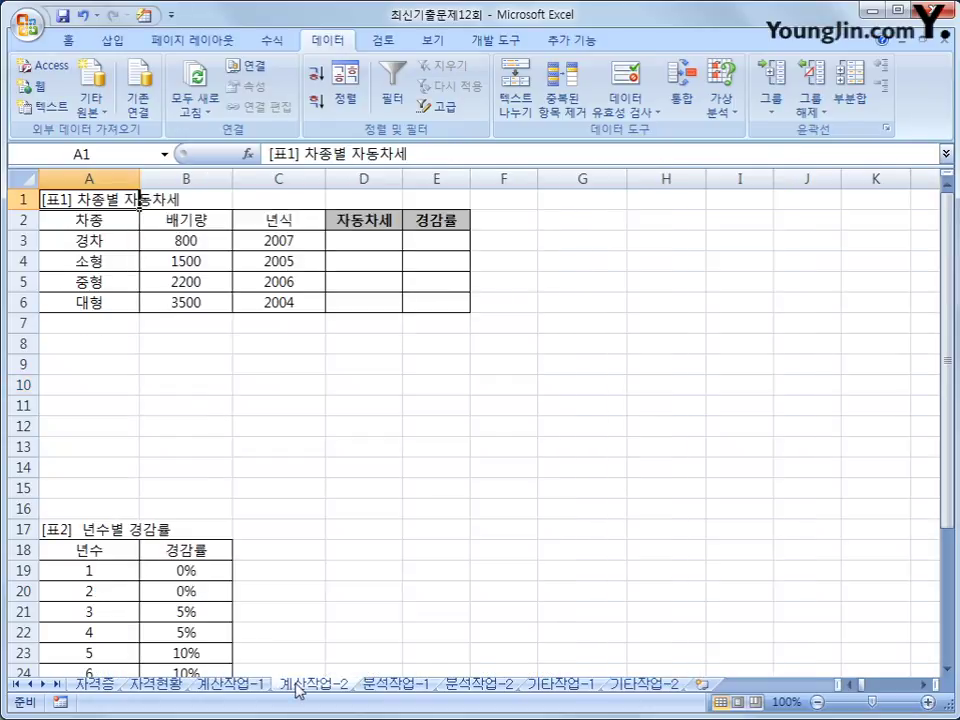
pyautogui.click(173, 566)
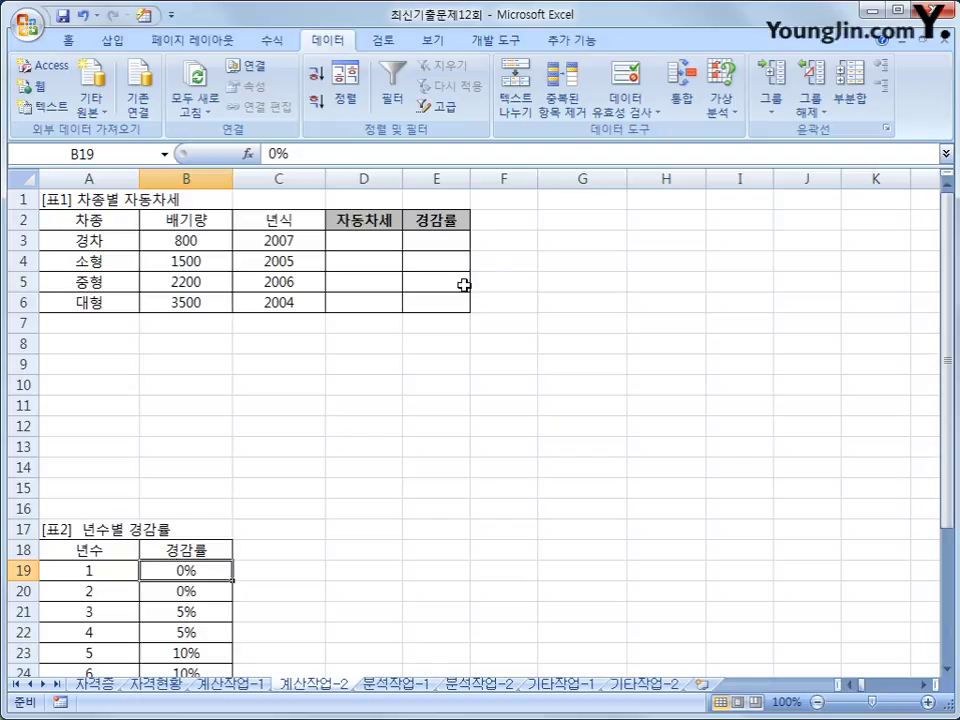
pyautogui.click(450, 242)
pyautogui.moveTo(450, 242); pyautogui.dragTo(449, 300)
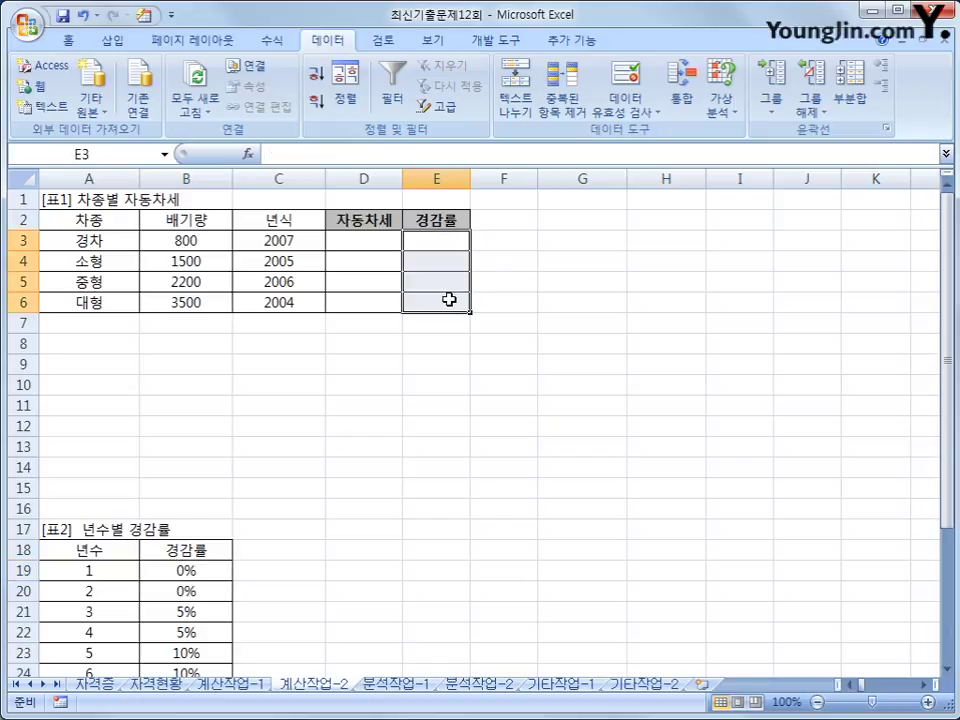
pyautogui.click(438, 248)
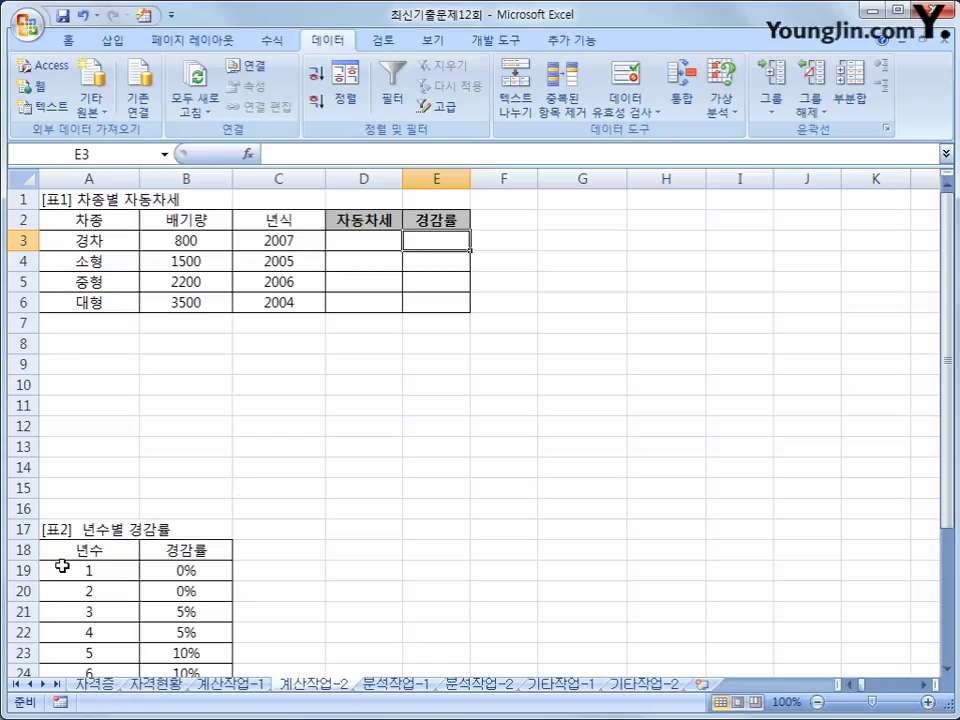
pyautogui.scroll(-2, 110, 594)
pyautogui.scroll(2, 108, 596)
# - Start an INDEX formula in E3 using the absolute 표2 경감률 range $B$19:$B$32 as its array
pyautogui.write('=')
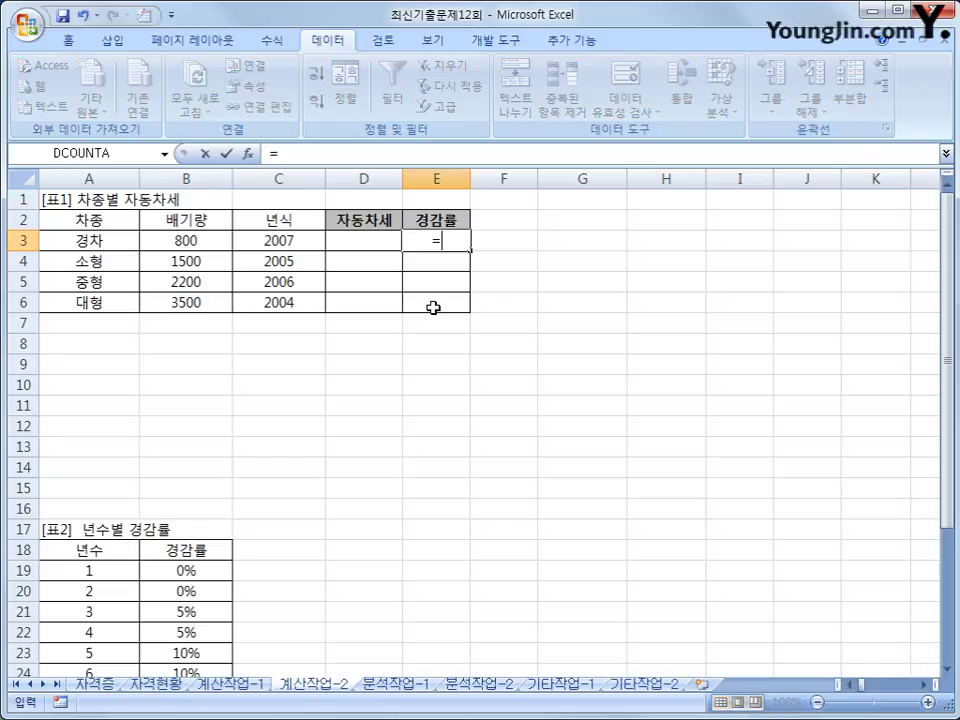
pyautogui.write('index(')
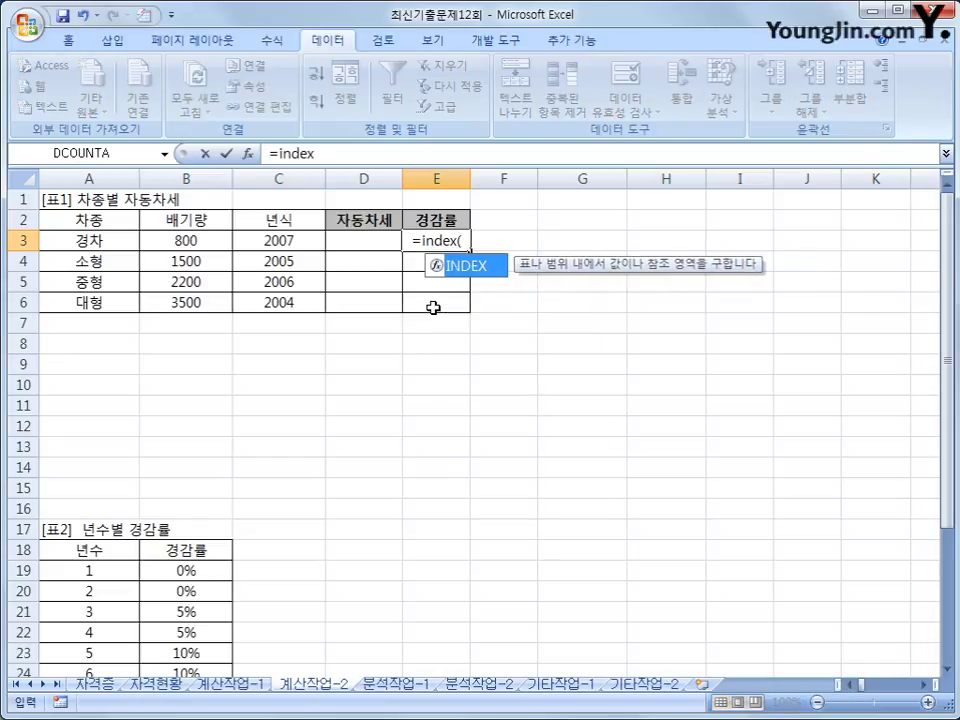
pyautogui.scroll(-3, 410, 322)
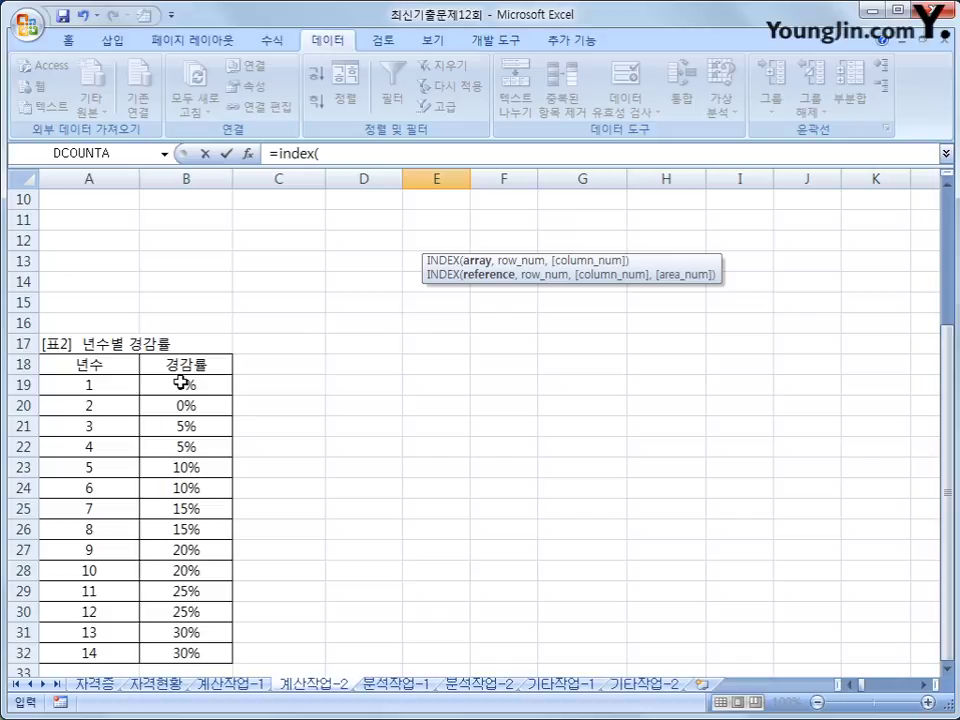
pyautogui.moveTo(181, 382); pyautogui.dragTo(182, 651)
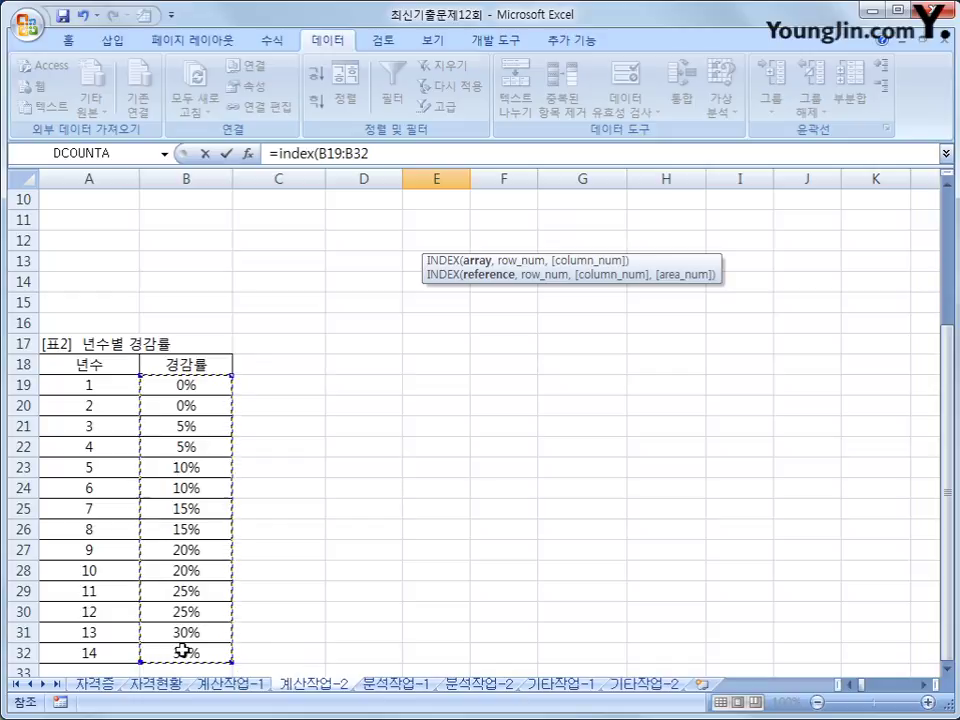
pyautogui.press('F4')
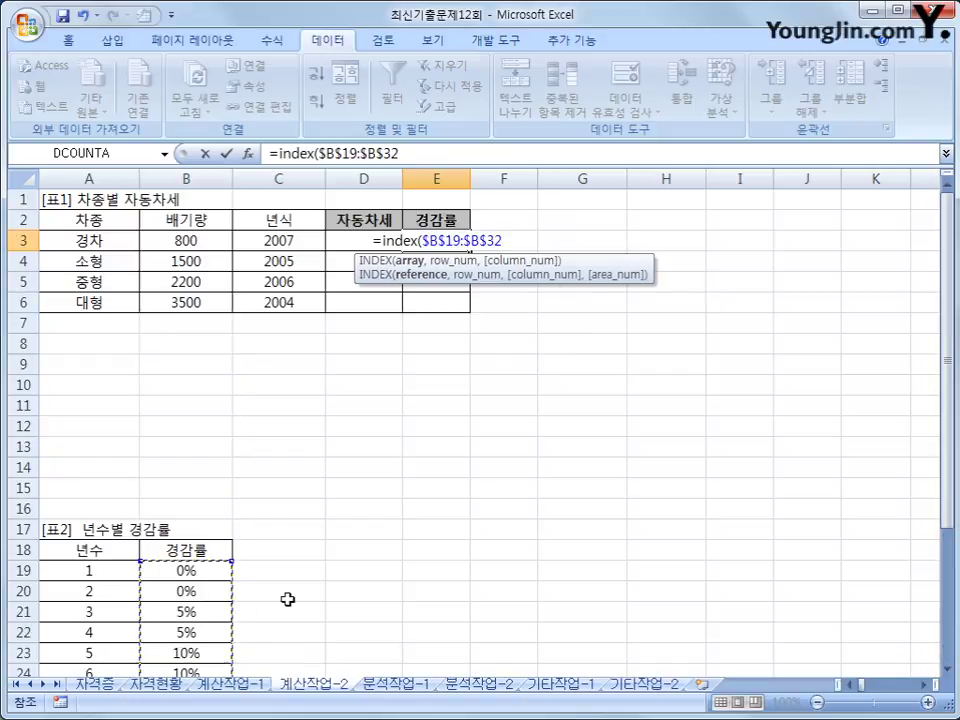
pyautogui.write(',')
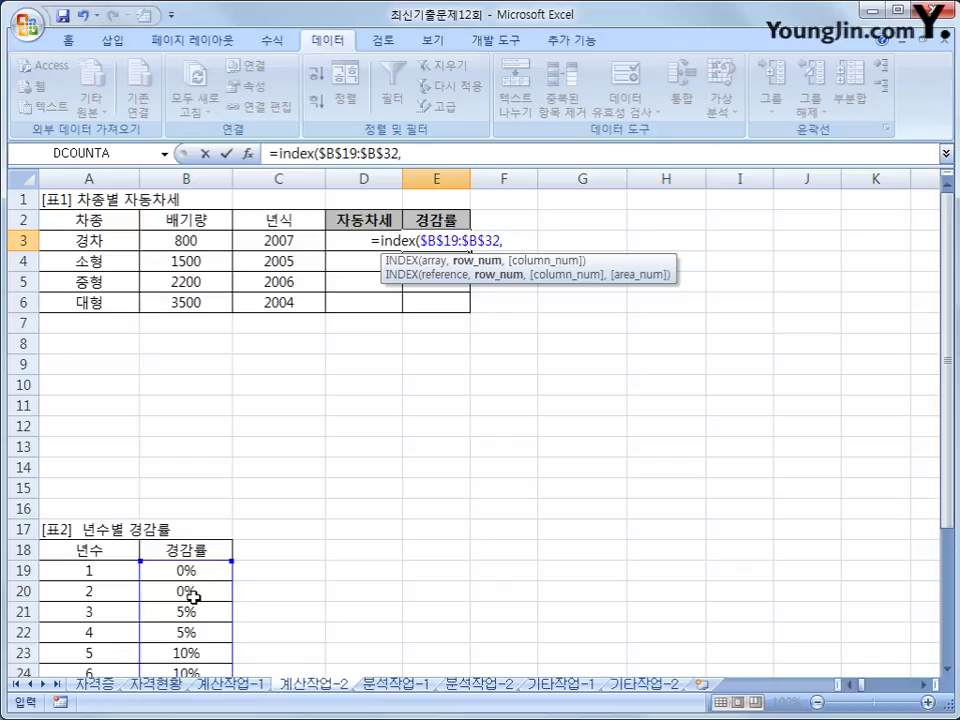
# - Enter year(TODAY())-C3+1 as the INDEX row number in E3, followed by a closing parenthesis
pyautogui.write('year(')
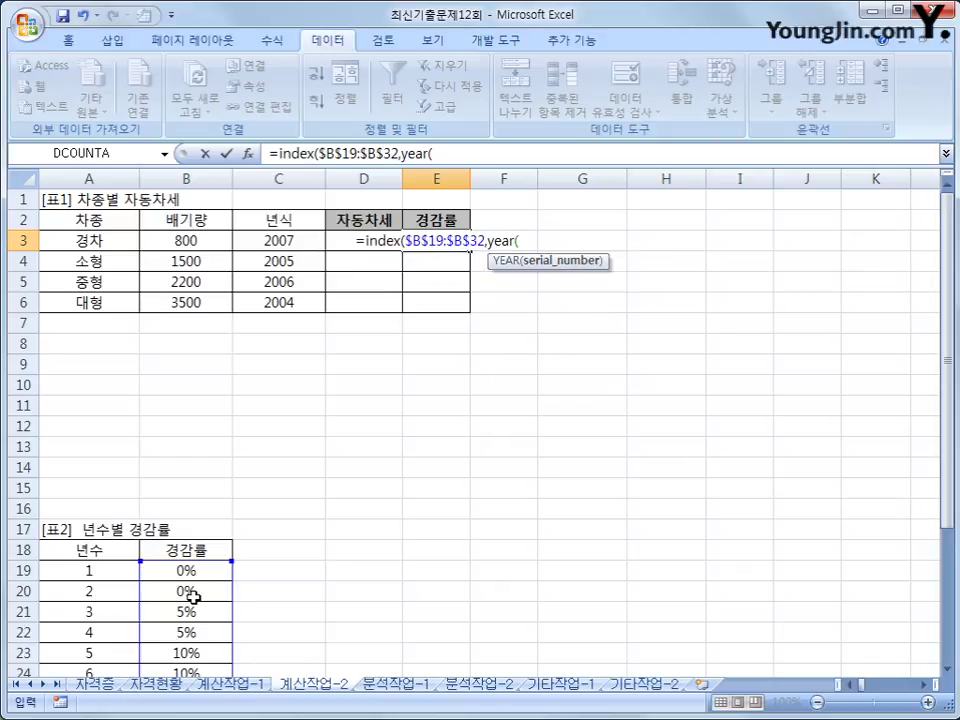
pyautogui.write('toda')
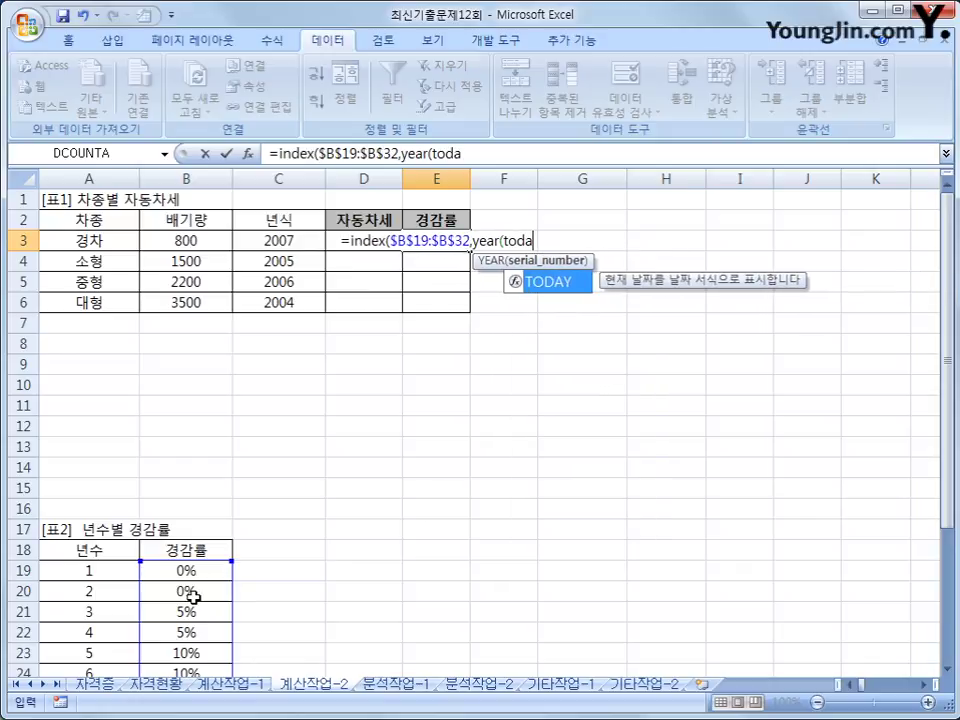
pyautogui.press('Tab')
pyautogui.write('))')
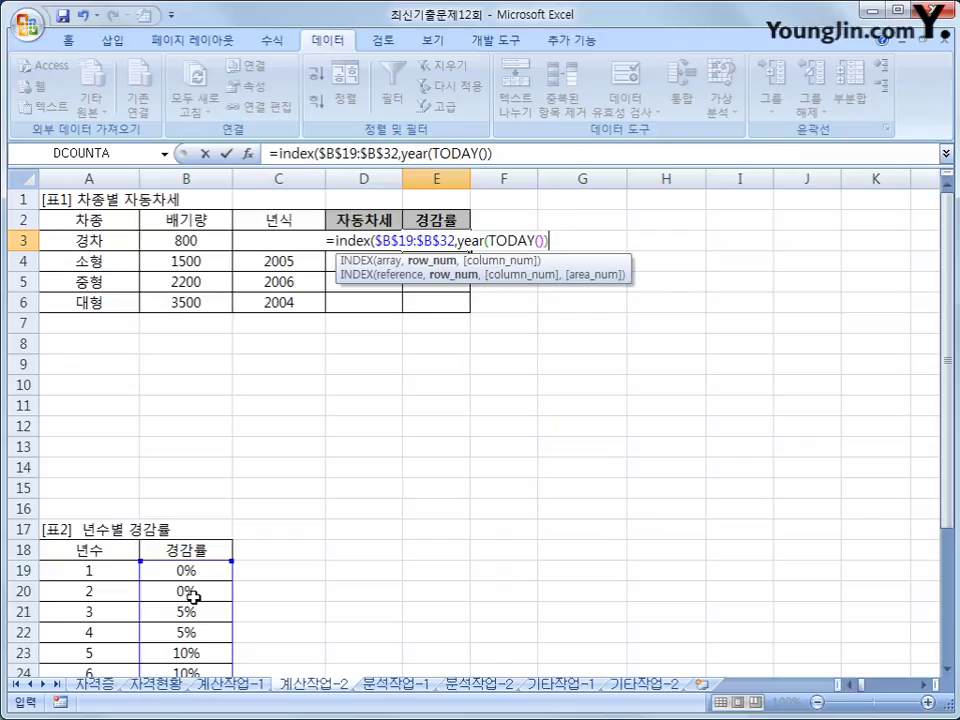
pyautogui.write('-')
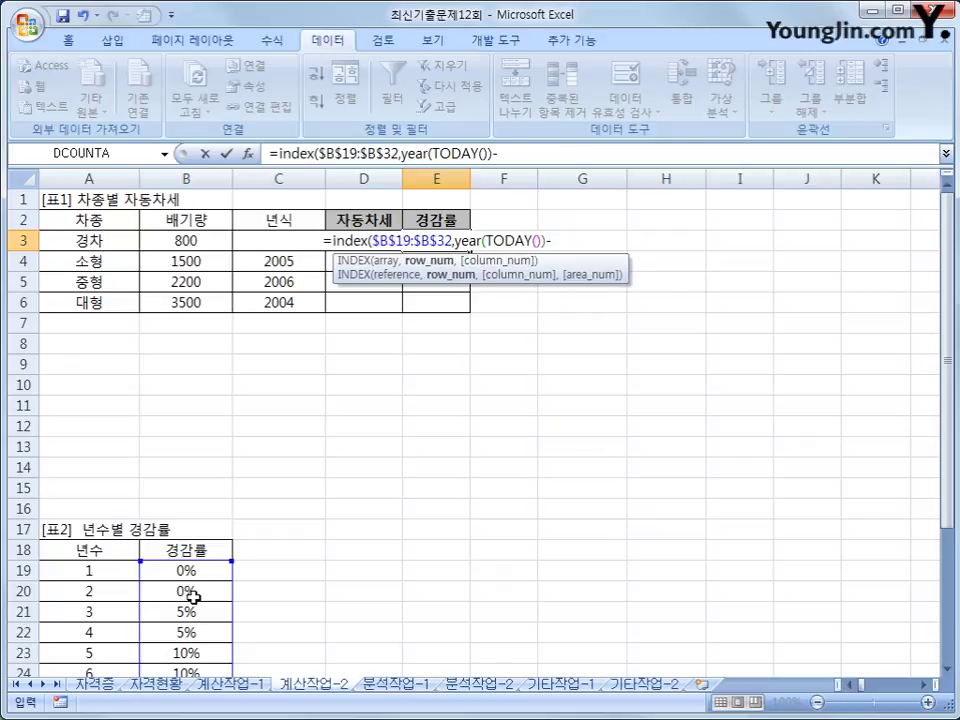
pyautogui.press('Right')
pyautogui.press('Left')
pyautogui.press('Left')
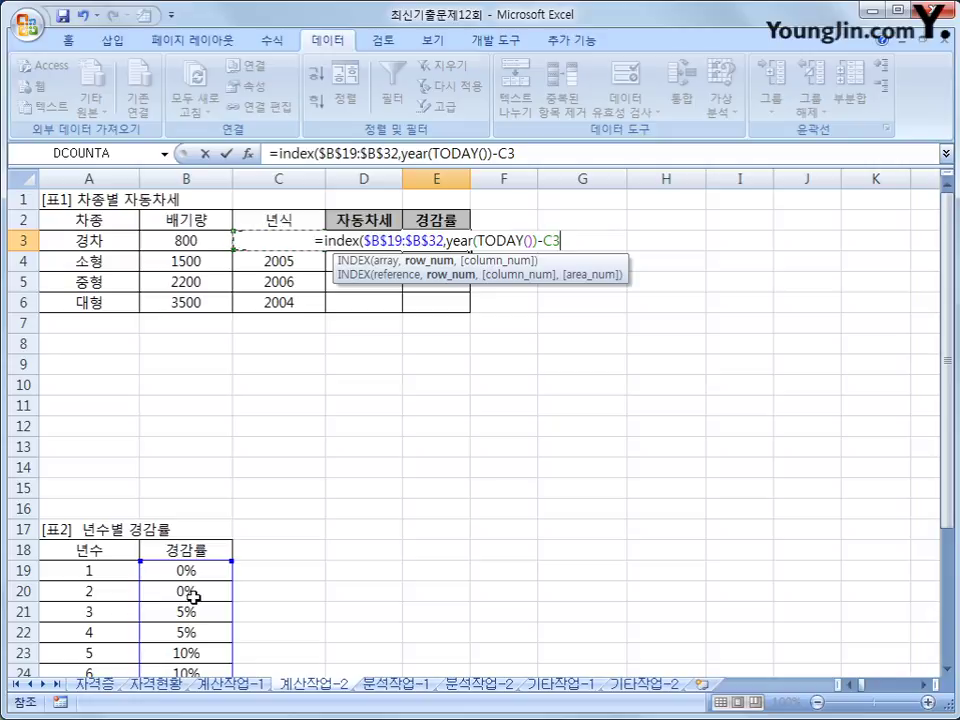
pyautogui.write('+1)')
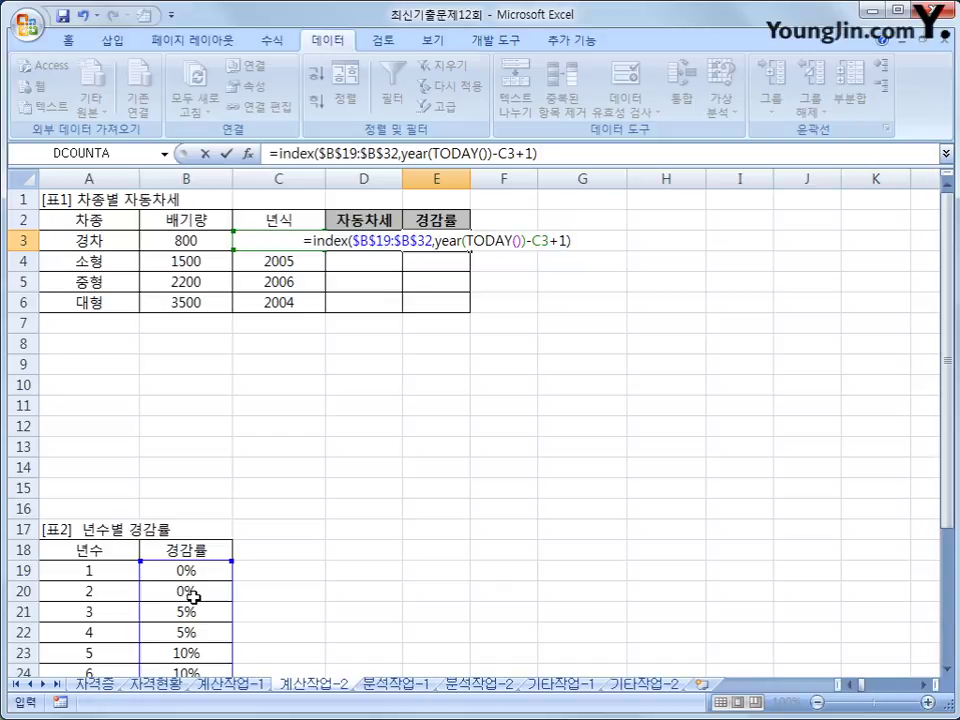
pyautogui.write(',')
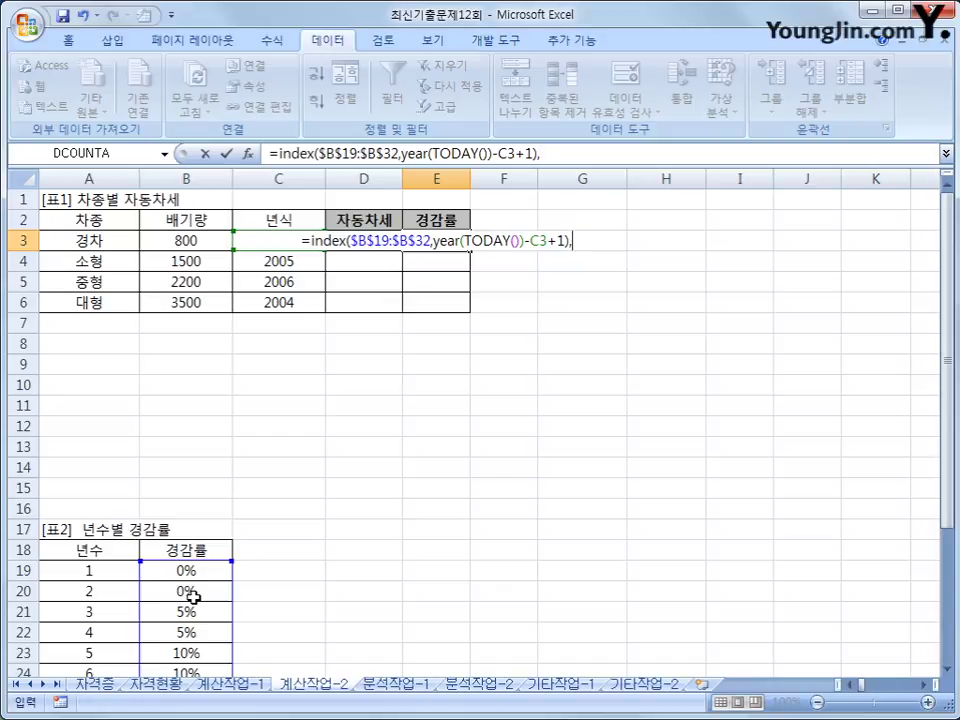
pyautogui.write('1')
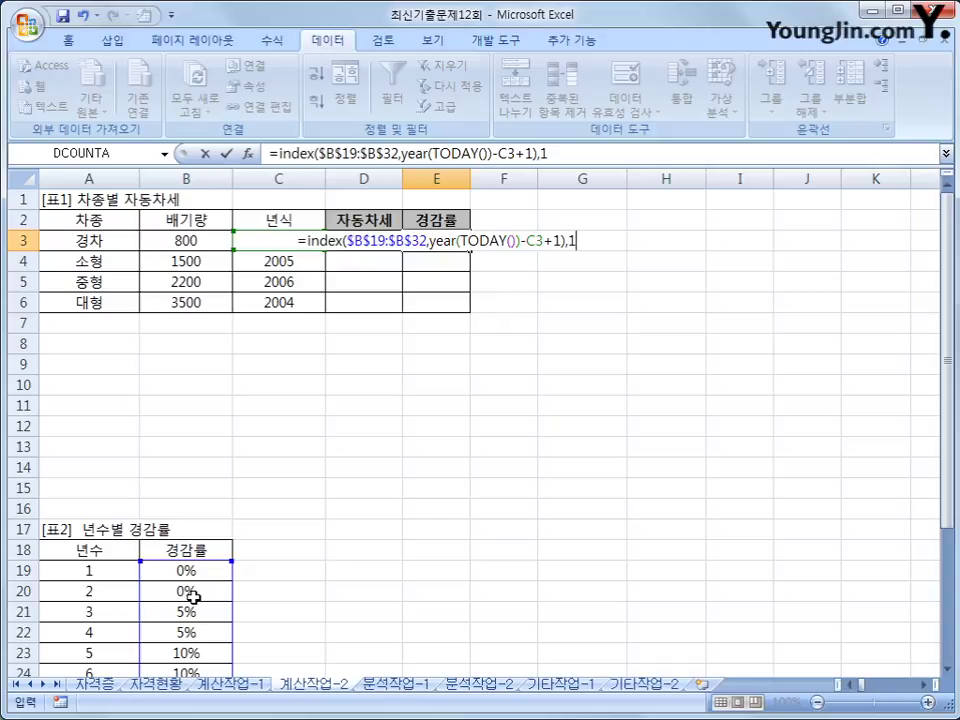
pyautogui.press('BackSpace')
pyautogui.press('BackSpace')
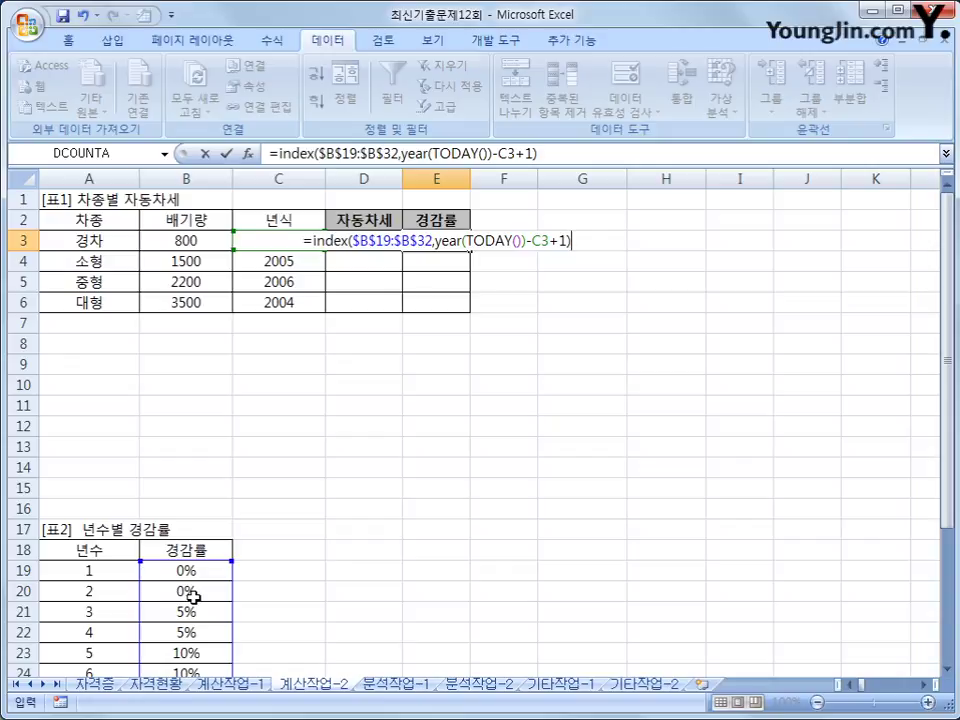
# - Complete the INDEX formula in E3 and fill it down the 경감률 column to E6
pyautogui.write(')')
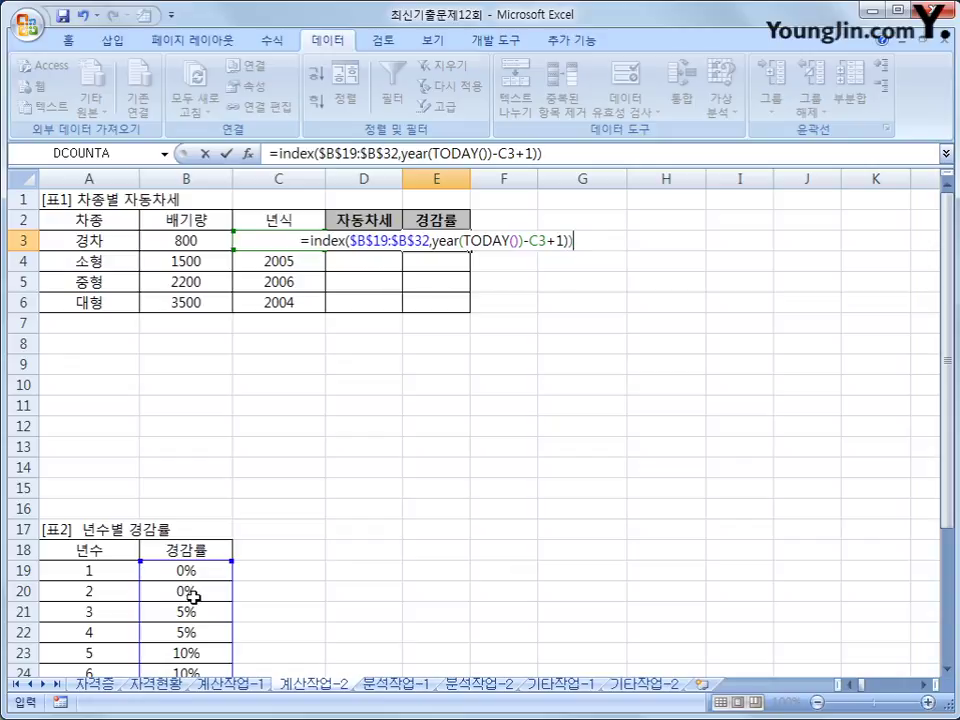
pyautogui.press('BackSpace')
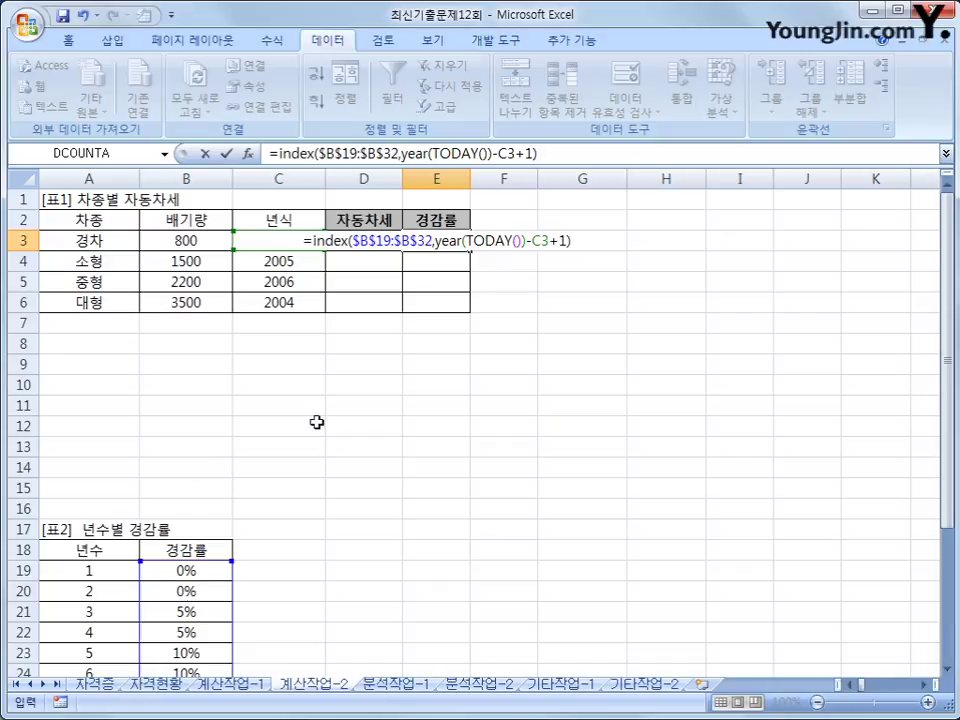
pyautogui.press('Return')
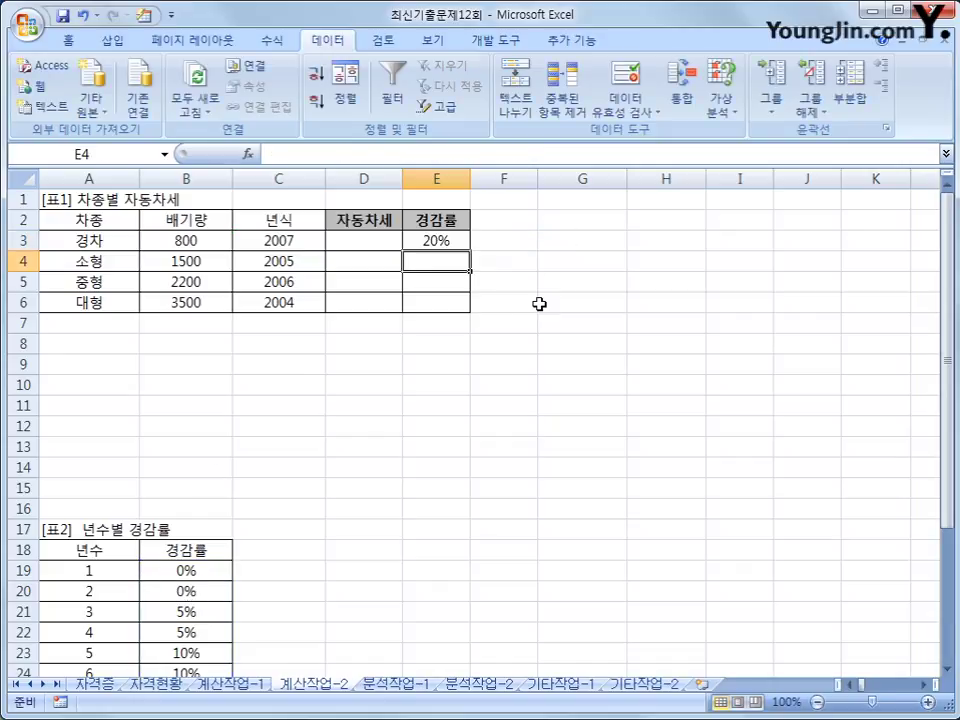
pyautogui.press('Up')
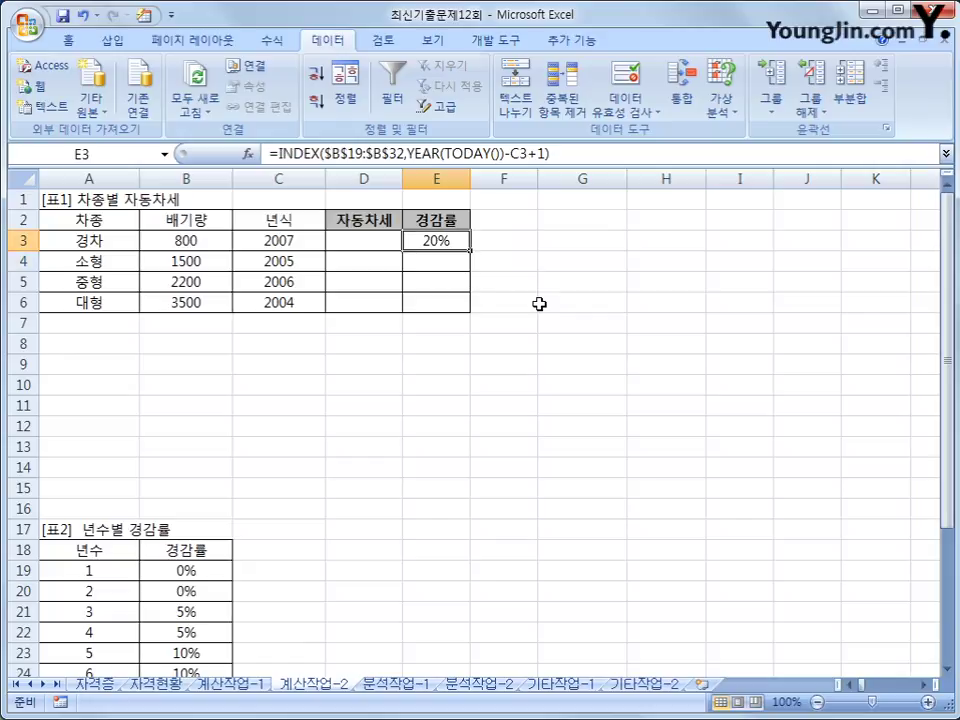
pyautogui.moveTo(469, 251); pyautogui.dragTo(458, 308)
# - Review the row-number argument of E3's formula, from YEAR(TODAY()) through the closing +1, leaving the formula as it is
pyautogui.click(452, 243)
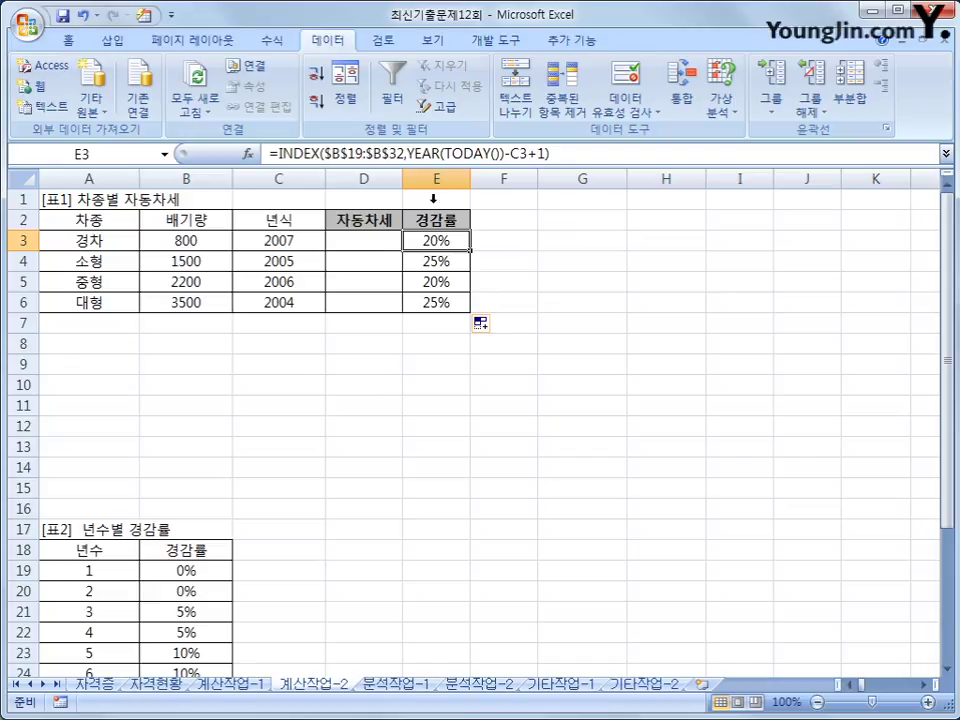
pyautogui.click(408, 153)
pyautogui.moveTo(408, 153); pyautogui.dragTo(505, 154)
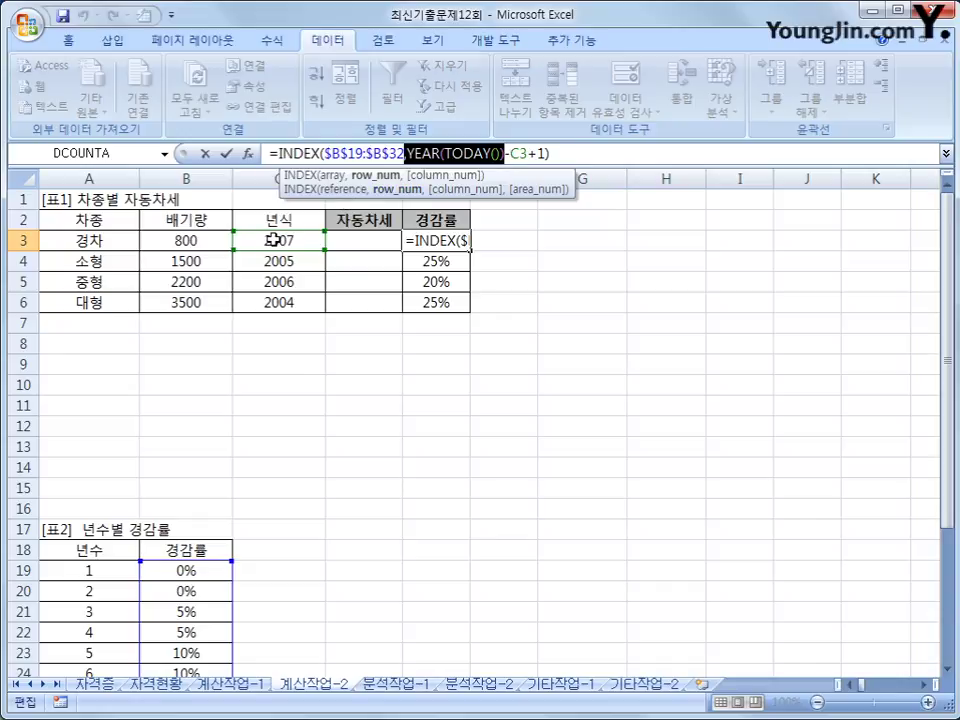
pyautogui.click(546, 153)
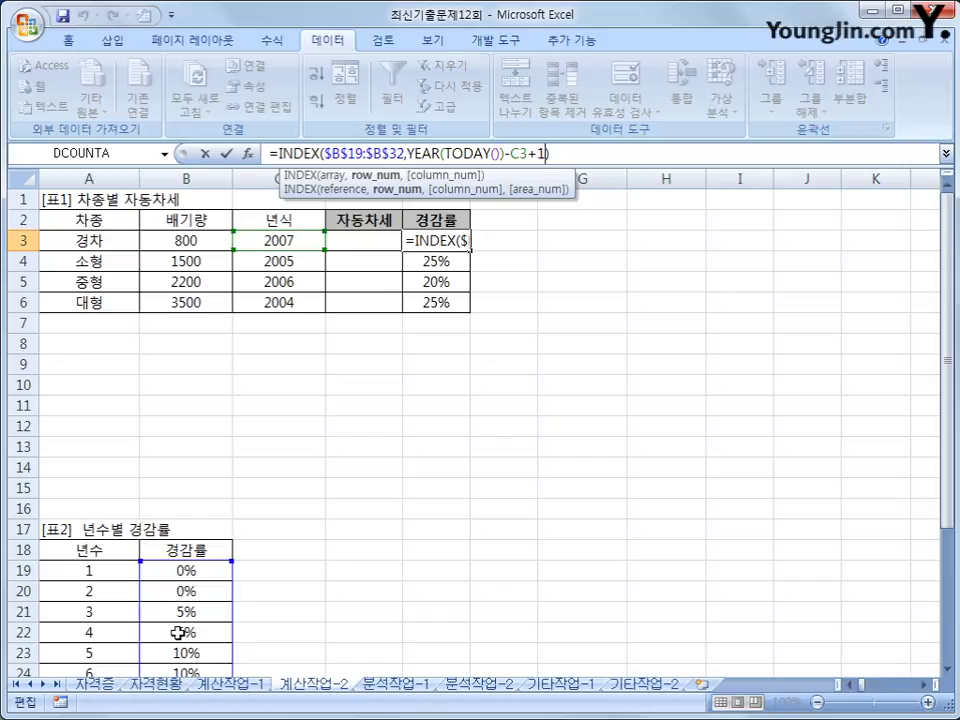
pyautogui.press('Return')
pyautogui.click(421, 227)
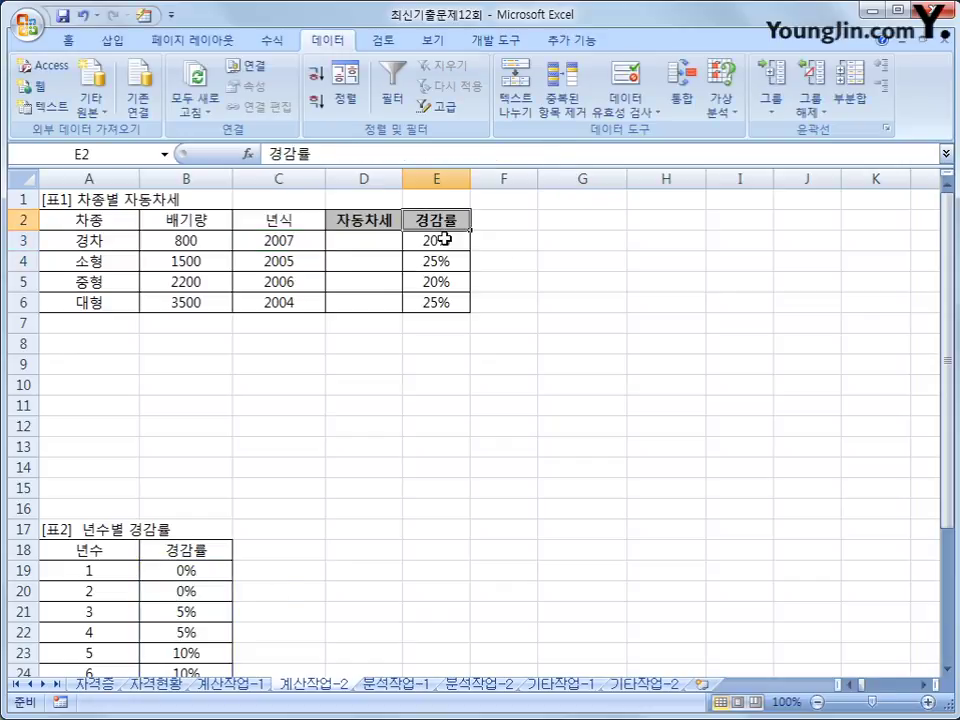
pyautogui.click(443, 239)
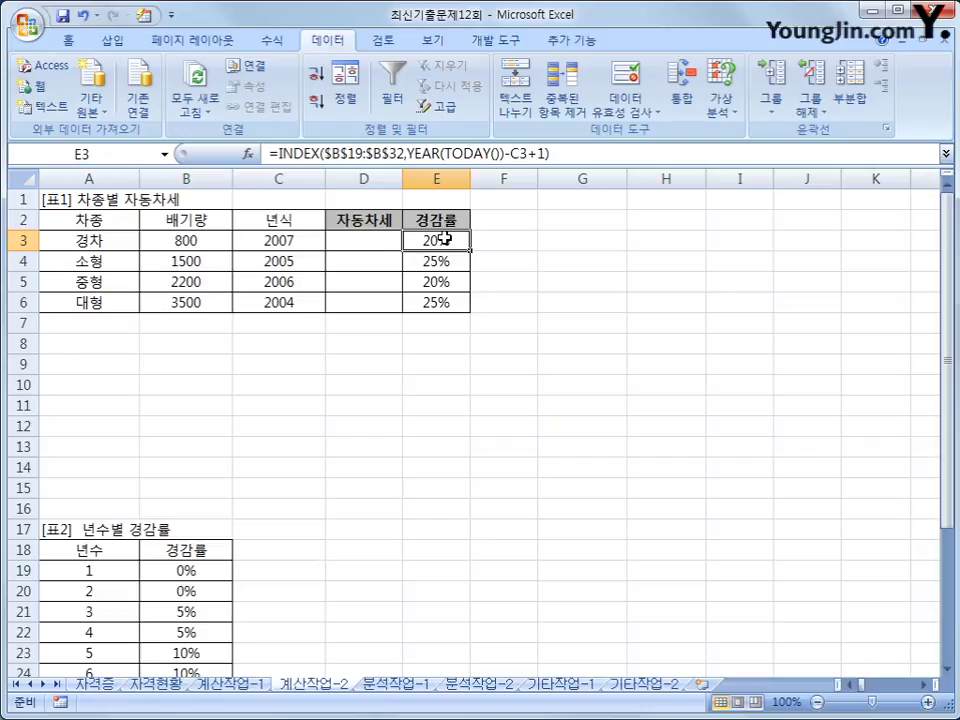
# - Switch to the Visual Basic editor and insert a new module in the 최신기출문제12회.xlsm project
pyautogui.click(480, 40)
pyautogui.click(35, 95)
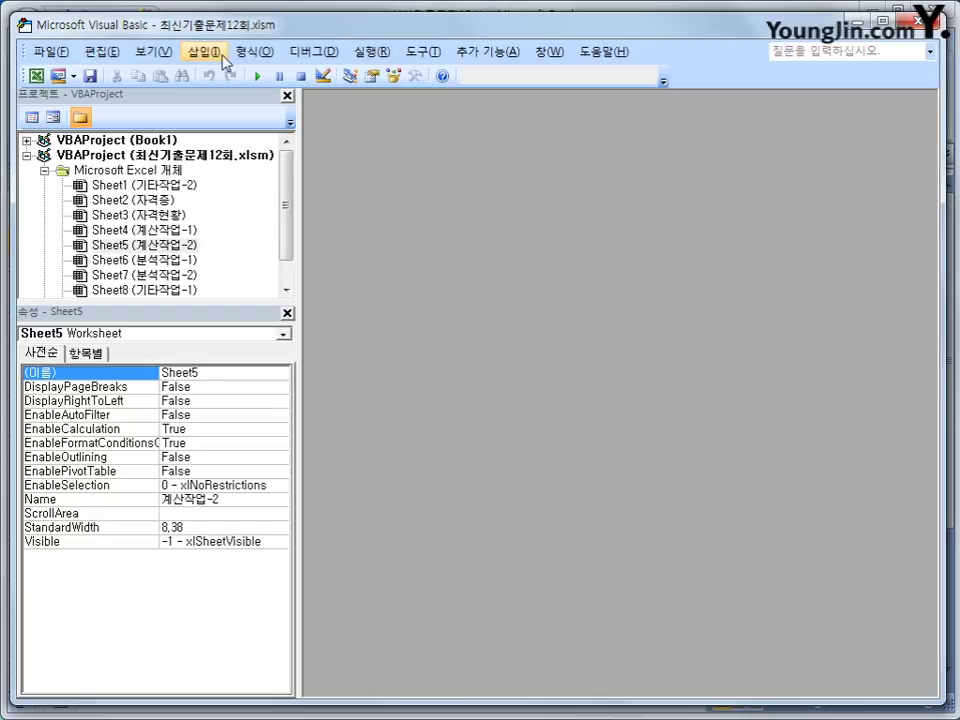
pyautogui.click(208, 52)
pyautogui.click(232, 115)
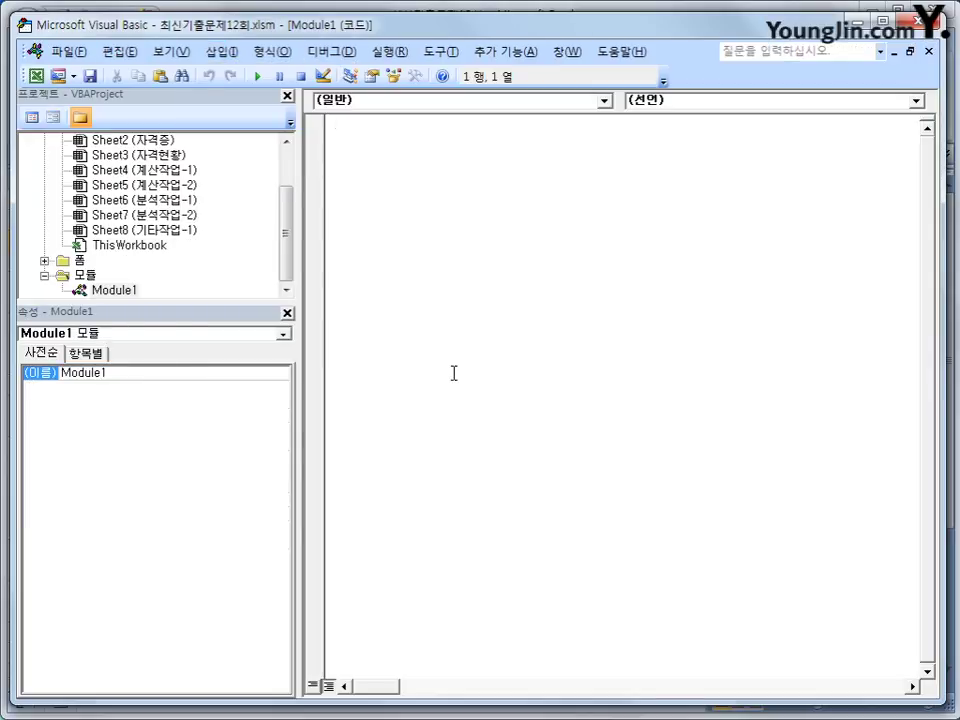
# - Declare the public function fn자동차세 with 배기량 as its argument in the new module
pyautogui.write('public ')
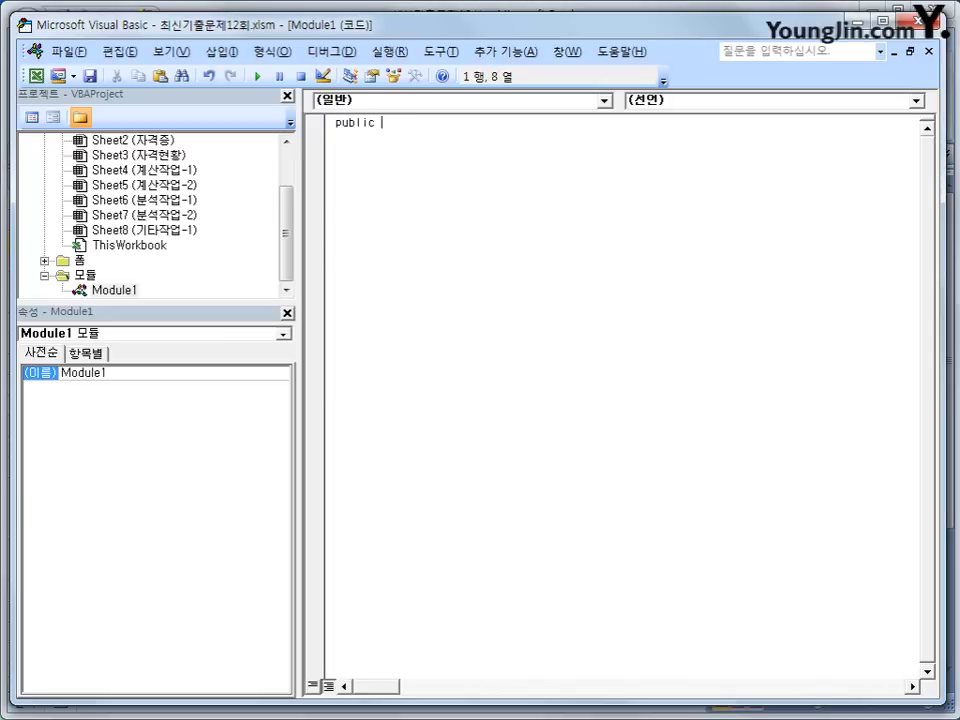
pyautogui.write('function fn자동찾')
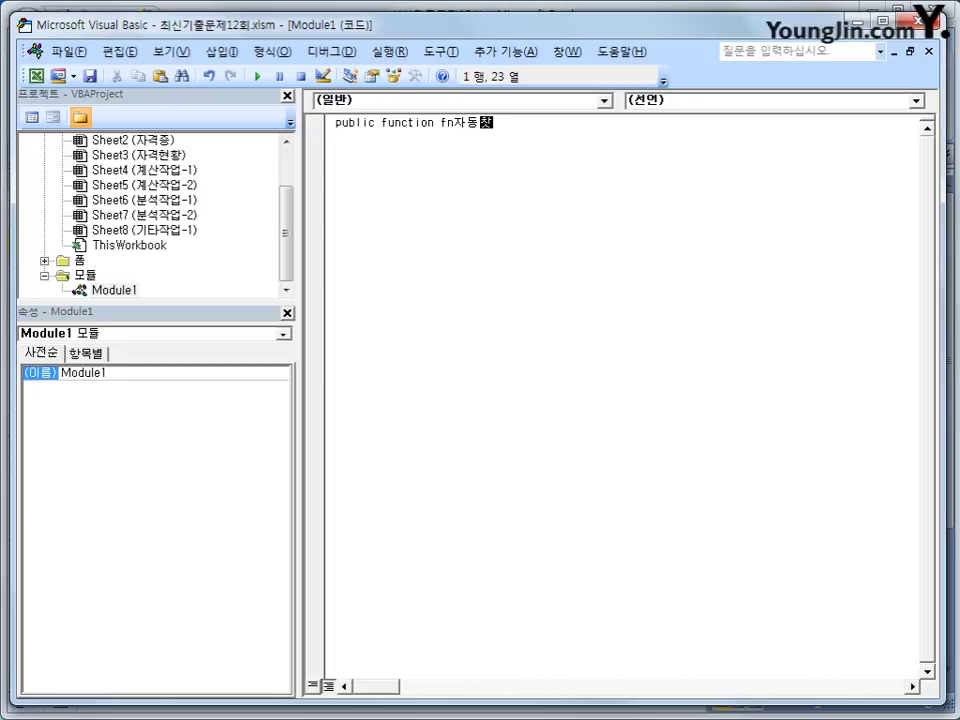
pyautogui.write('세(배기량)')
pyautogui.press('Return')
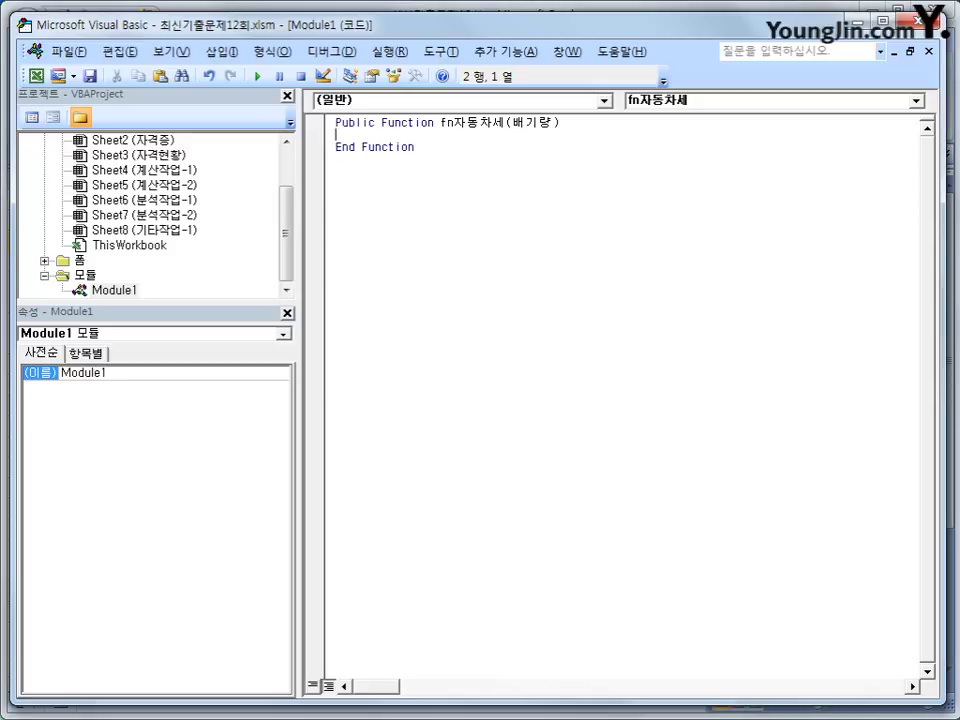
# - Start an indented Select Case 배기량 block inside fn자동차세, one blank line below the declaration
pyautogui.press('Return')
pyautogui.press('Tab')
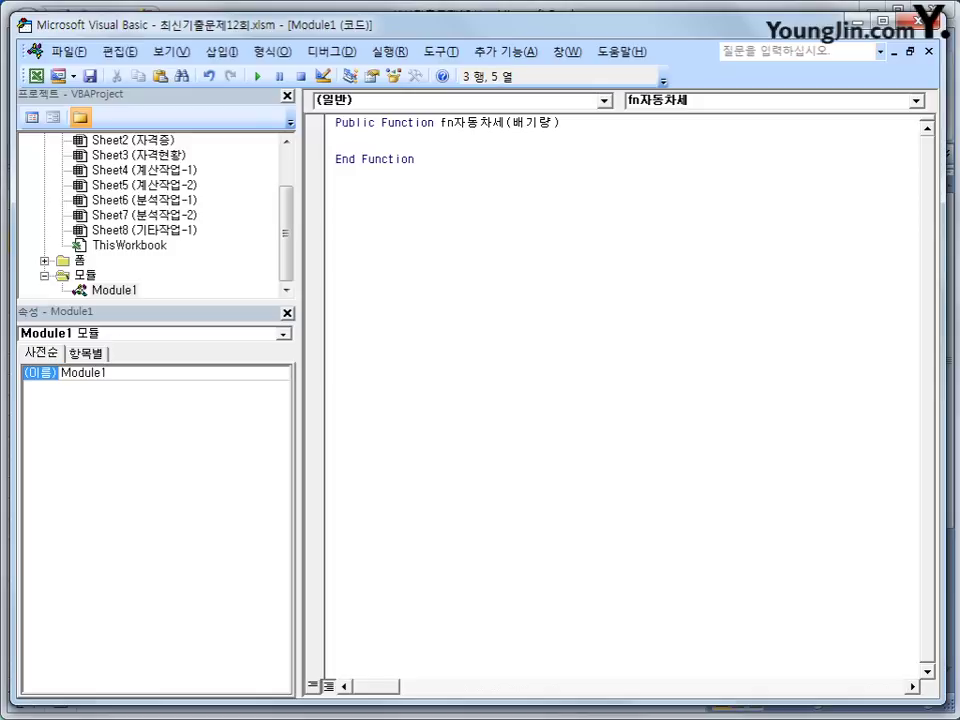
pyautogui.write('select case ')
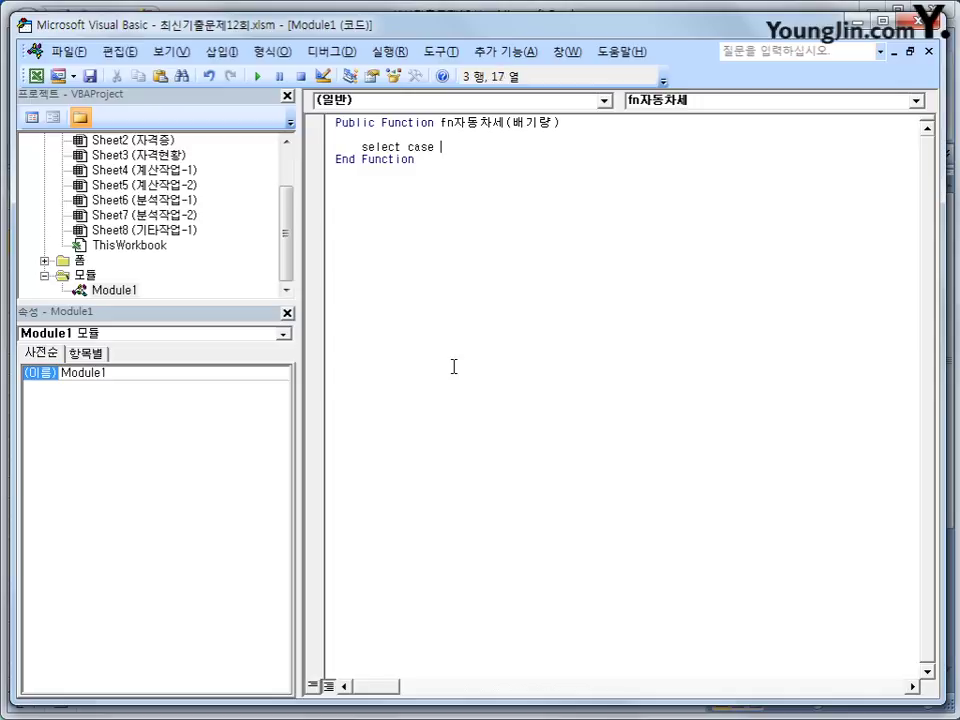
pyautogui.write('배기량')
pyautogui.press('Return')
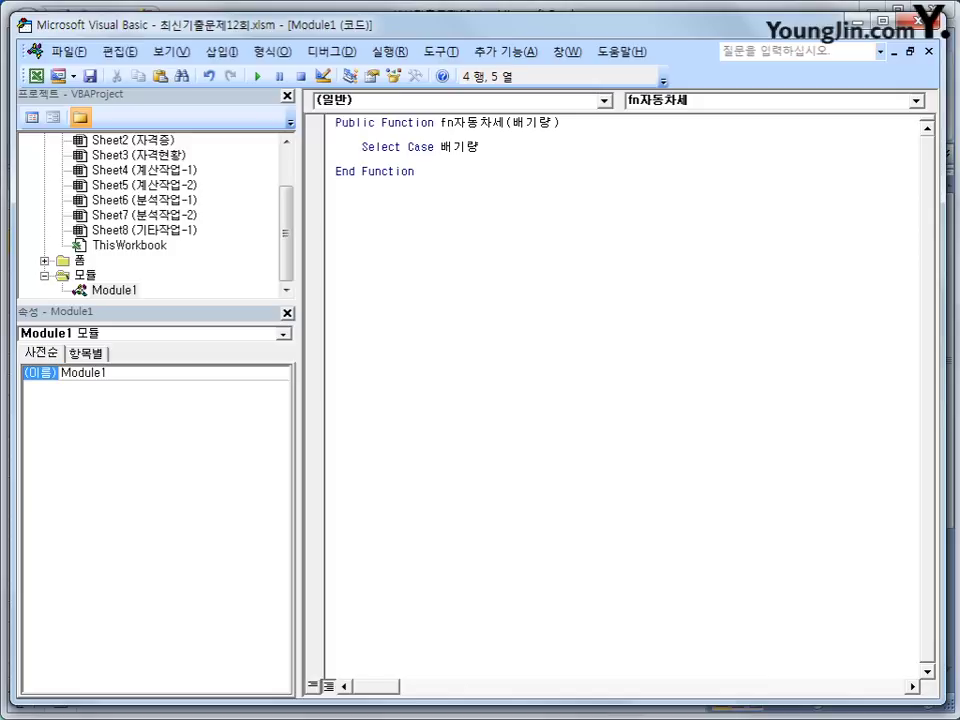
# - Add the branch Case Is <= 1000 with 과세표준 = 100 indented beneath it
pyautogui.press('Tab')
pyautogui.write('ㅊ')
pyautogui.press('BackSpace')
pyautogui.write('case is <=')
pyautogui.press('BackSpace')
pyautogui.write('= 1000')
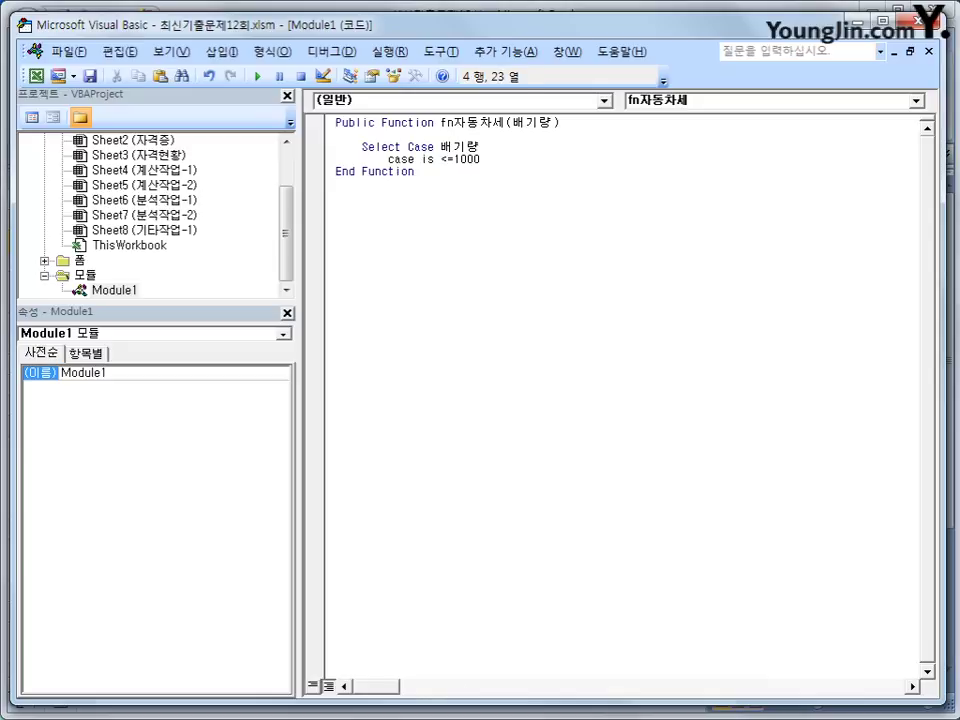
pyautogui.press('Return')
pyautogui.press('Tab')
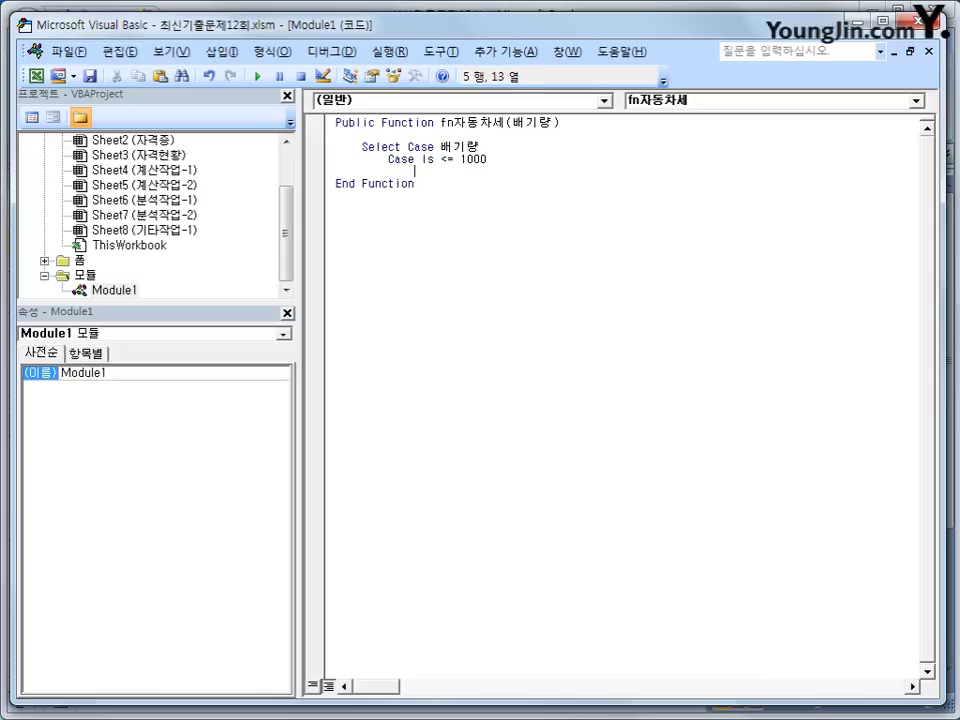
pyautogui.write('과세표준 = 100')
pyautogui.press('Return')
# - Add the branch Case Is <= 1600 with 과세표준 = 140 indented beneath it
pyautogui.hotkey('shift', 'Tab')
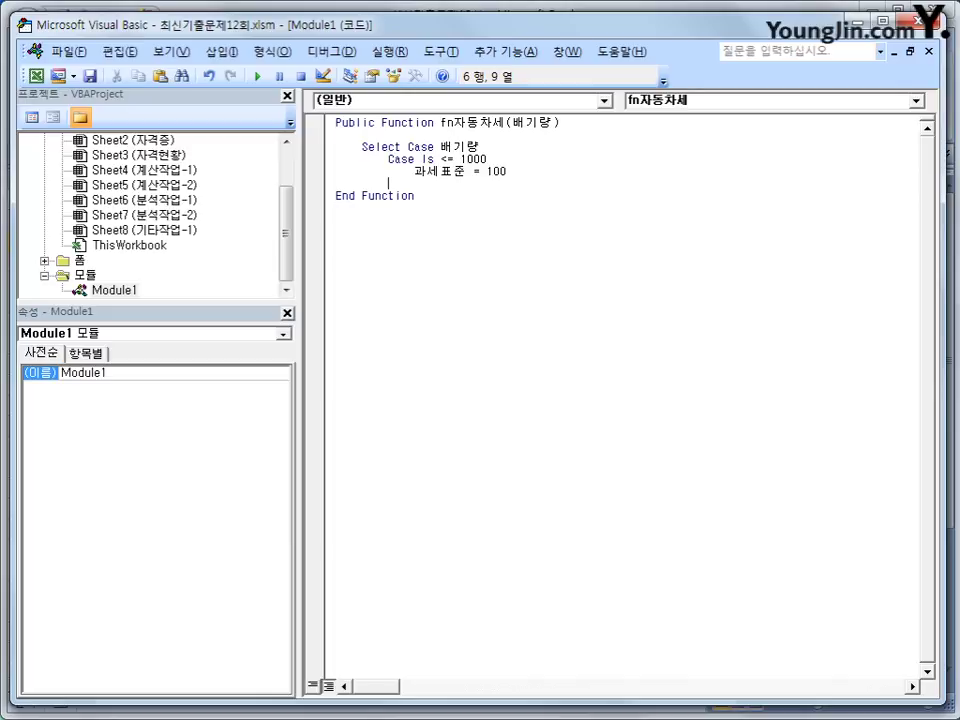
pyautogui.write('casei')
pyautogui.press('BackSpace')
pyautogui.write('is <=1600')
pyautogui.press('Return')
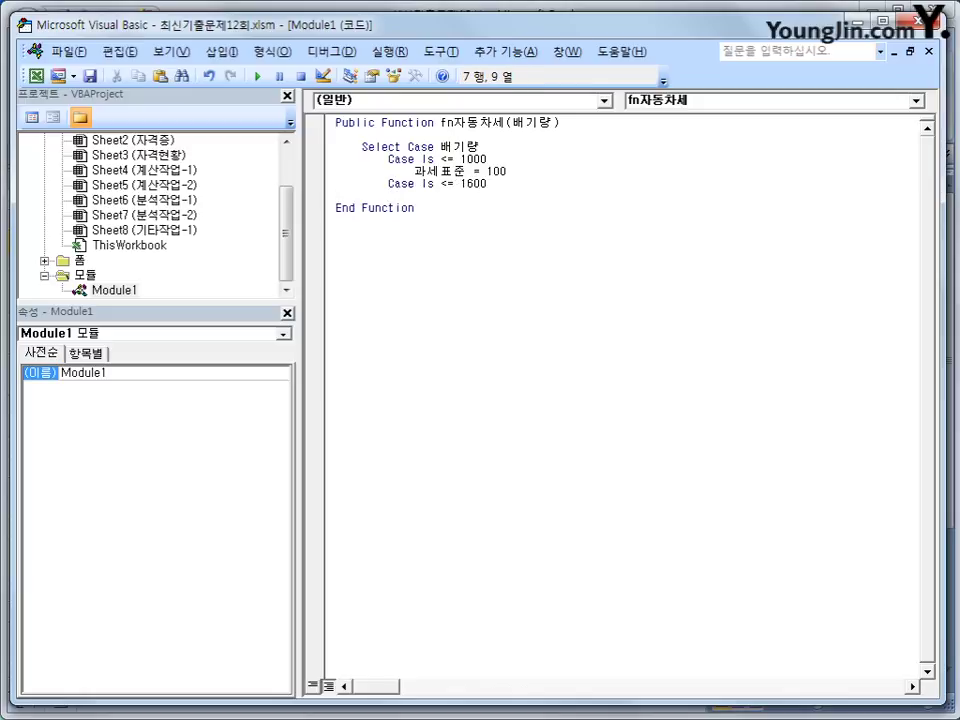
pyautogui.press('Tab')
pyautogui.write('과세표준 =')
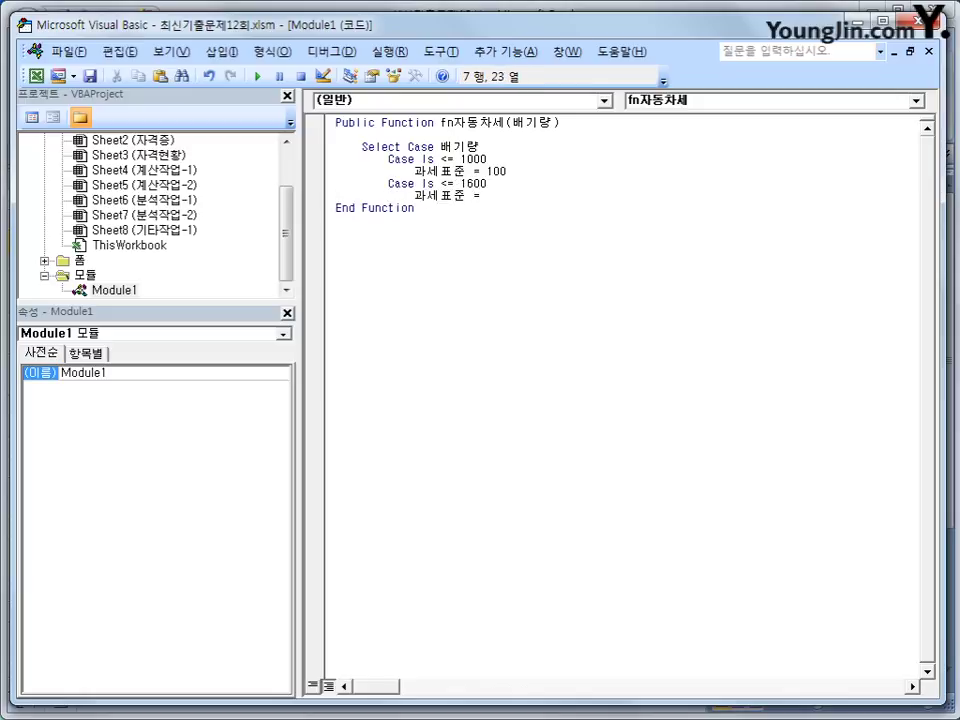
pyautogui.write(' 140')
pyautogui.press('Return')
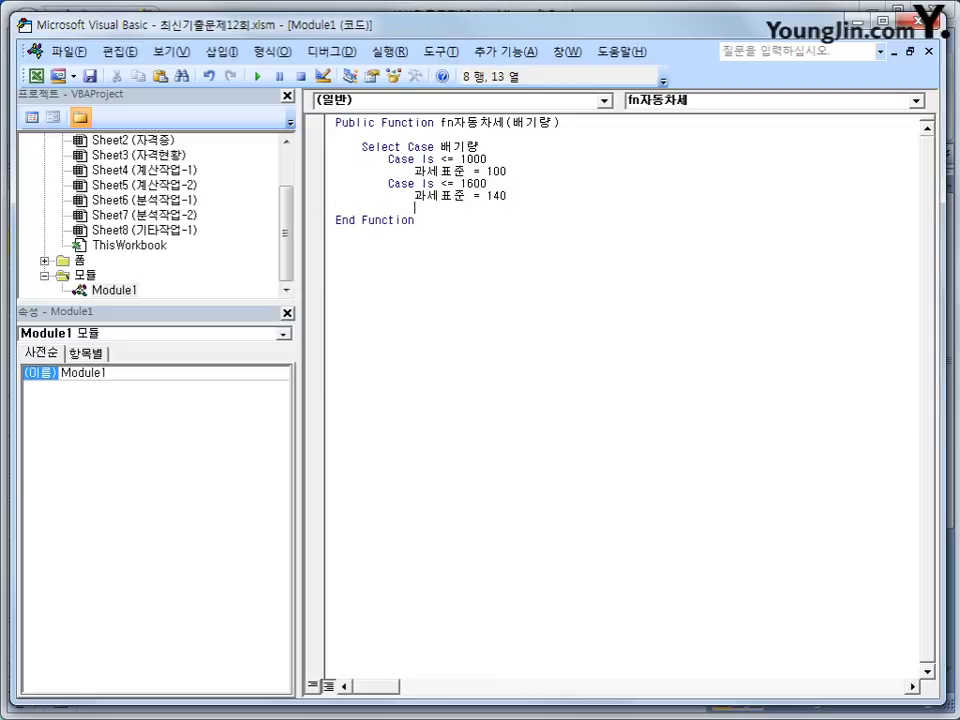
# - Add the branch Case Is <= 2500 with 과세표준 = 200 indented beneath it
pyautogui.hotkey('shift', 'Tab')
pyautogui.write('case is <=2500')
pyautogui.press('Return')
pyautogui.press('Tab')
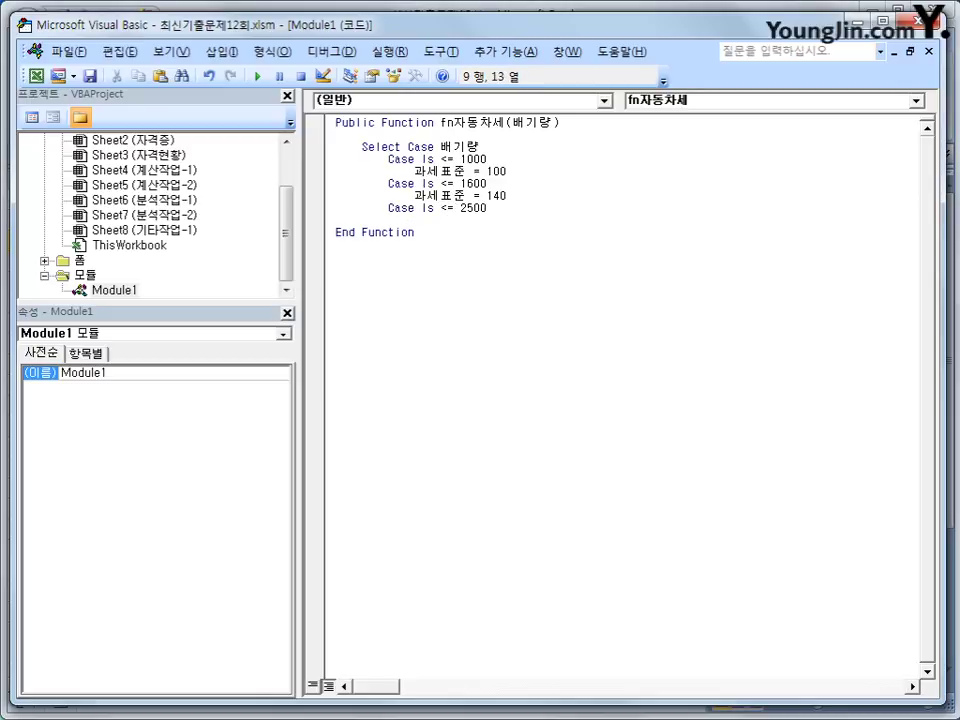
pyautogui.write('과세표준 = 200')
pyautogui.press('Return')
# - Add the last branch Case Is > 2500 with 과세표준 = 220 indented beneath it
pyautogui.press('BackSpace')
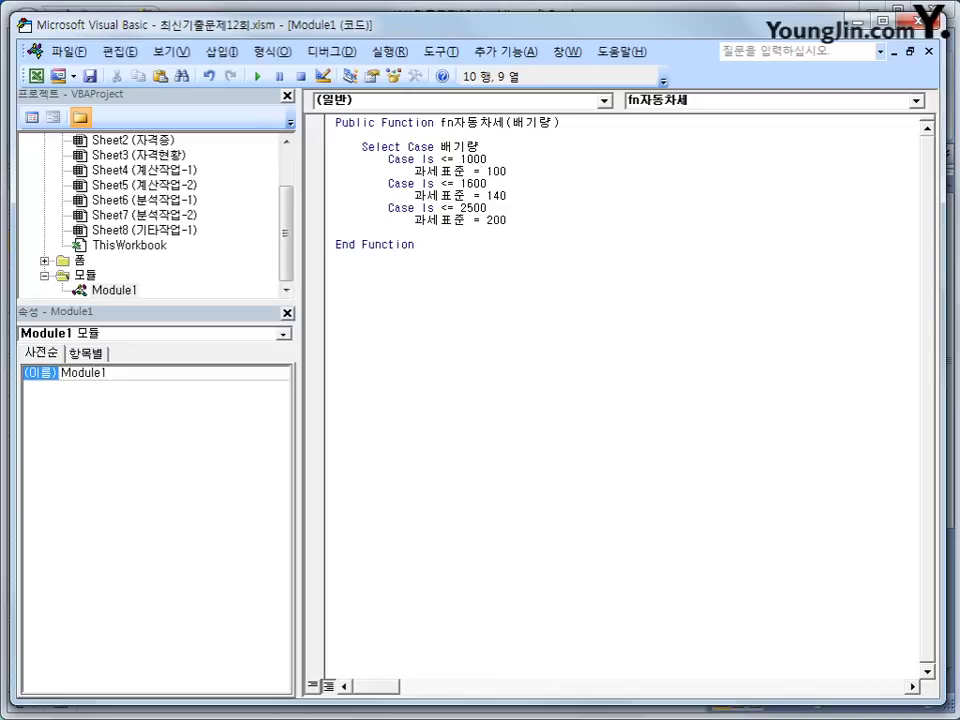
pyautogui.write('case i')
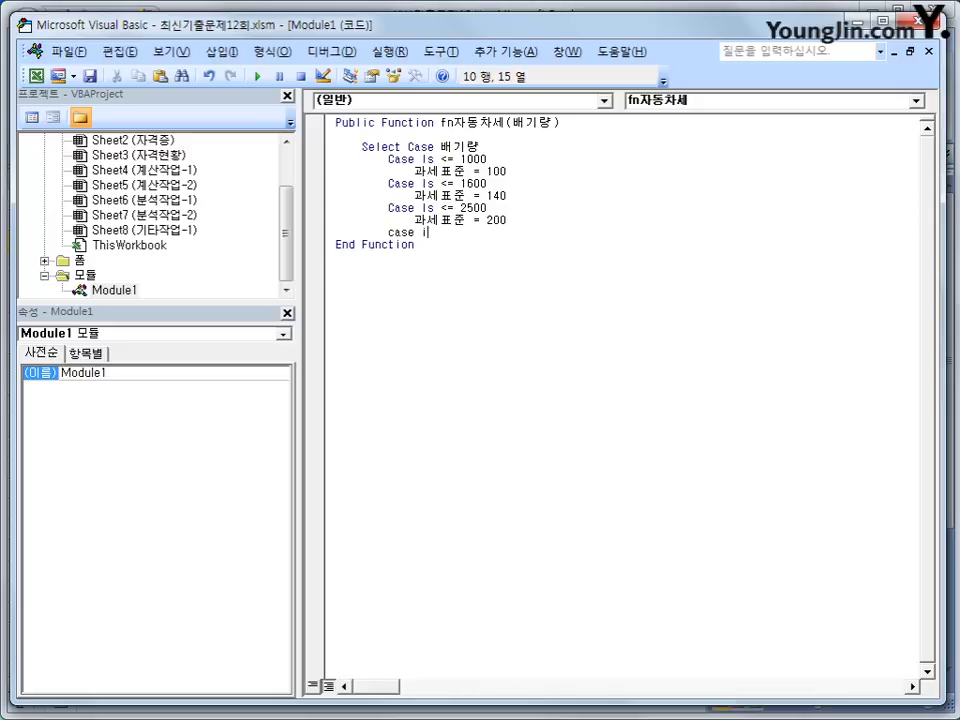
pyautogui.write('s >2500')
pyautogui.press('Return')
pyautogui.press('Tab')
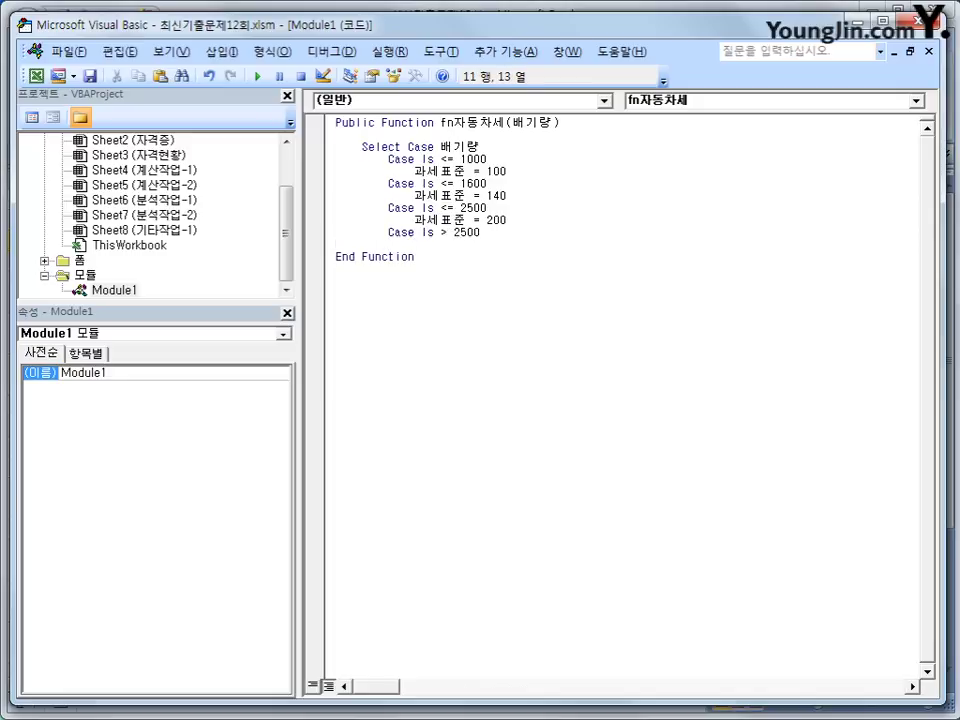
pyautogui.write('과세표준 = 220')
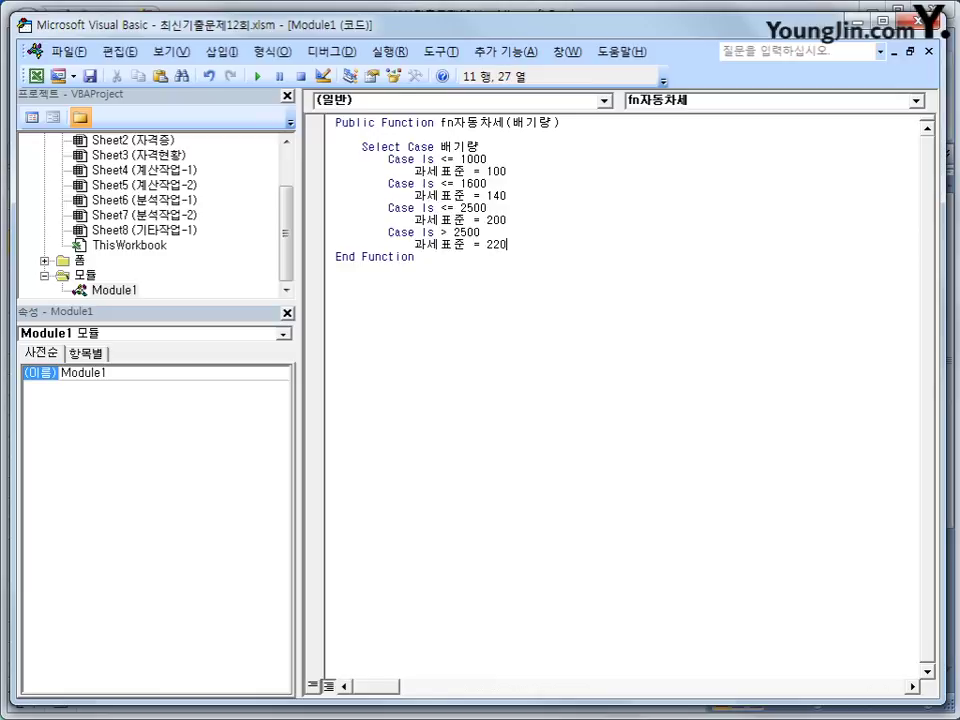
# - Close the Select Case block with End Select at its own indent and leave a blank line below
pyautogui.press('Return')
pyautogui.press('BackSpace')
pyautogui.press('BackSpace')
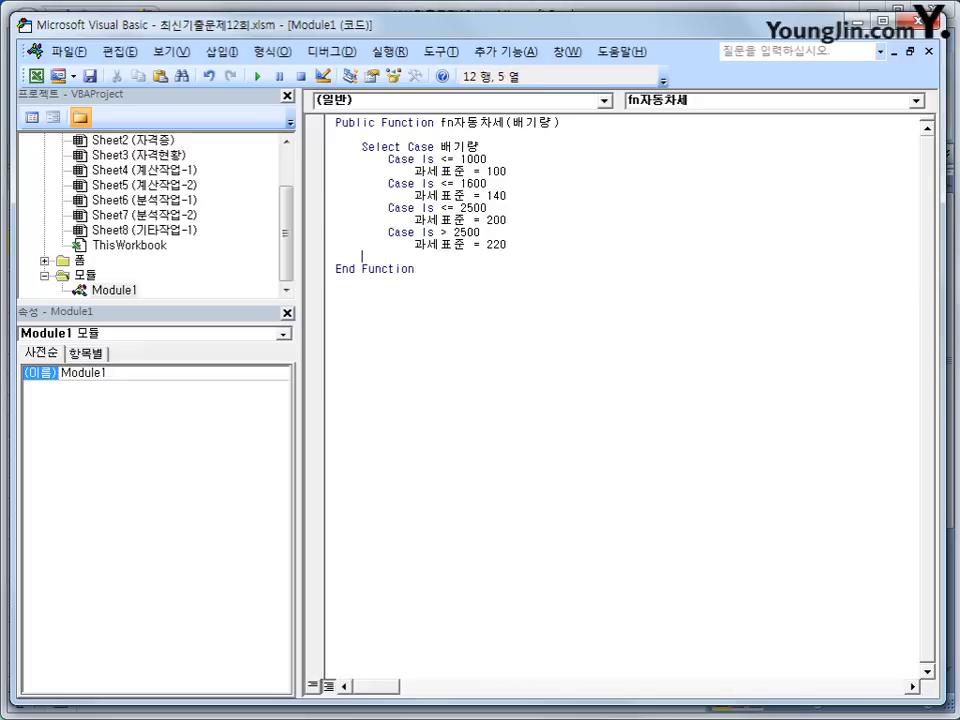
pyautogui.write('end select')
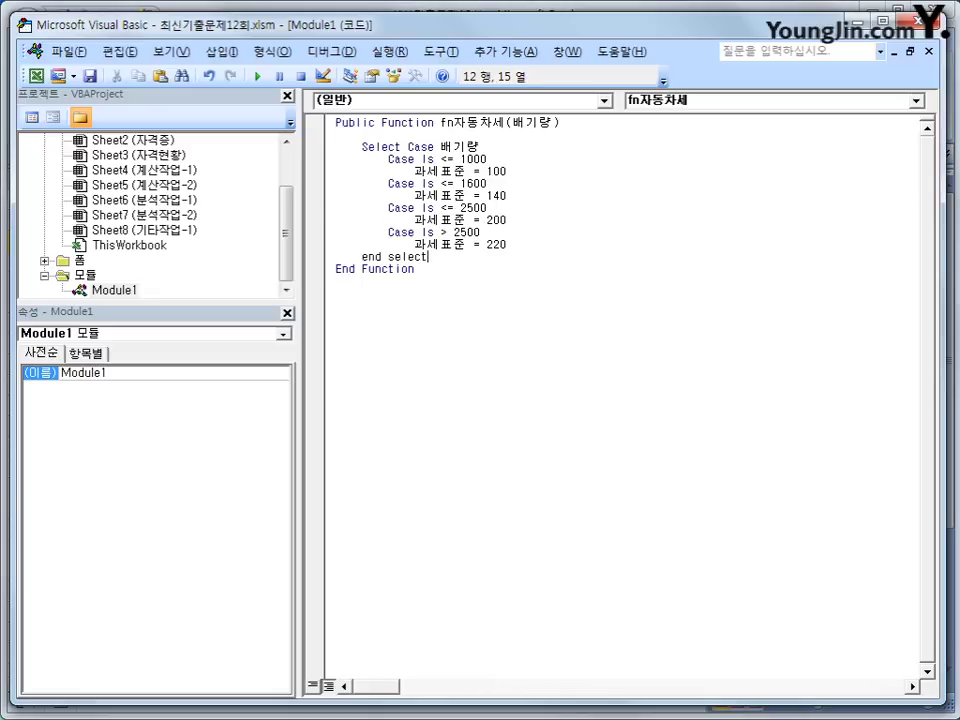
pyautogui.press('Return')
pyautogui.press('Return')
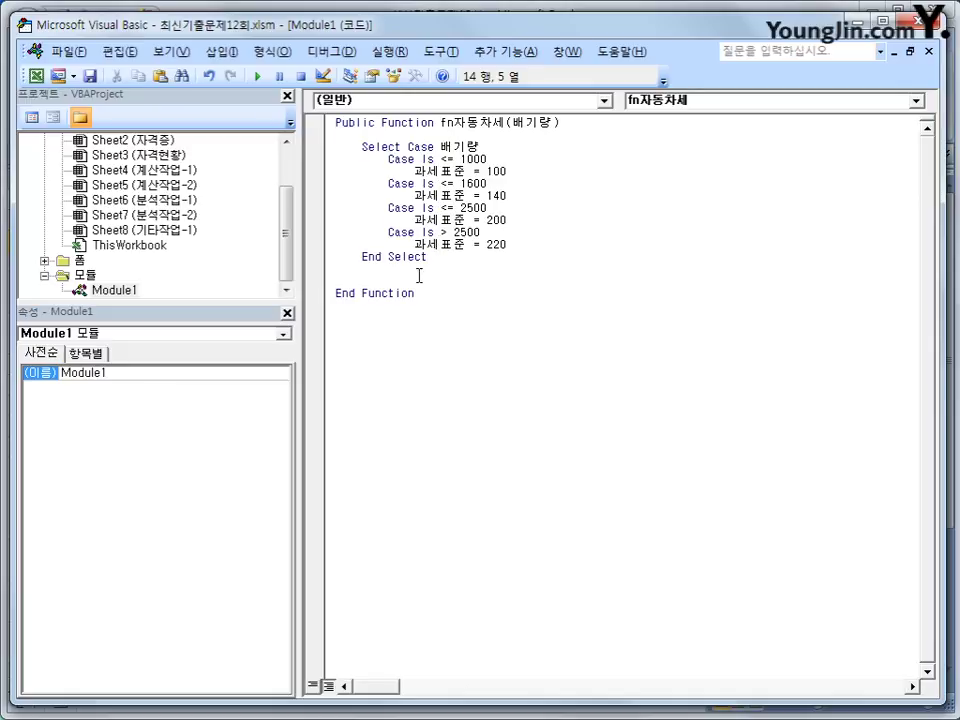
# - Set the function's return value with fn자동차세 = 배기량 * 과세표준 and close the Visual Basic editor
pyautogui.write('fn자동차세')
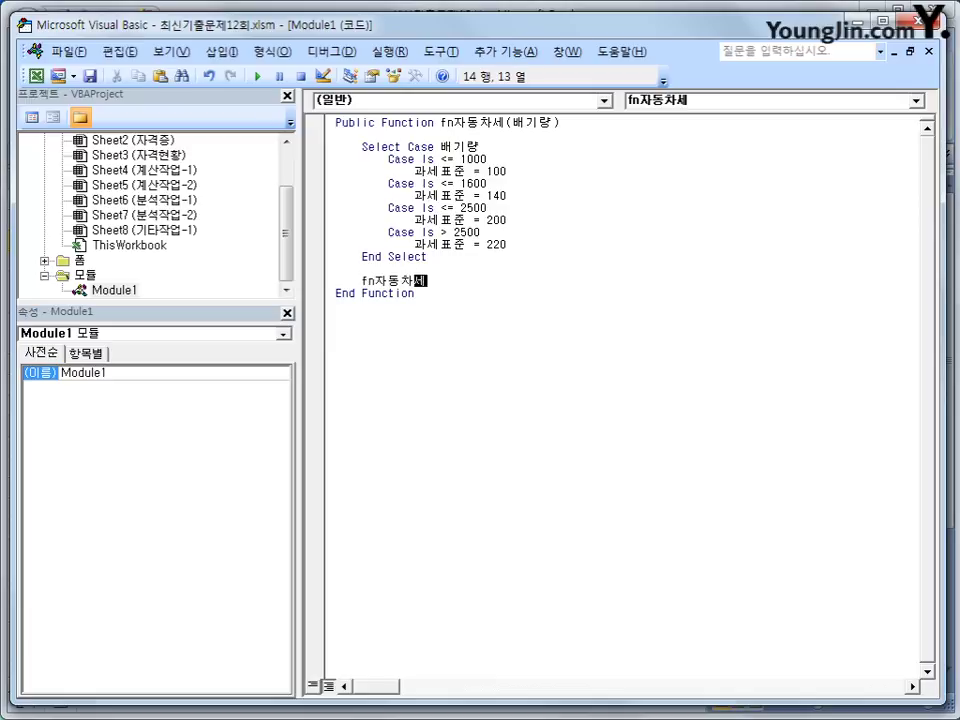
pyautogui.write(' = 배기량 * 과')
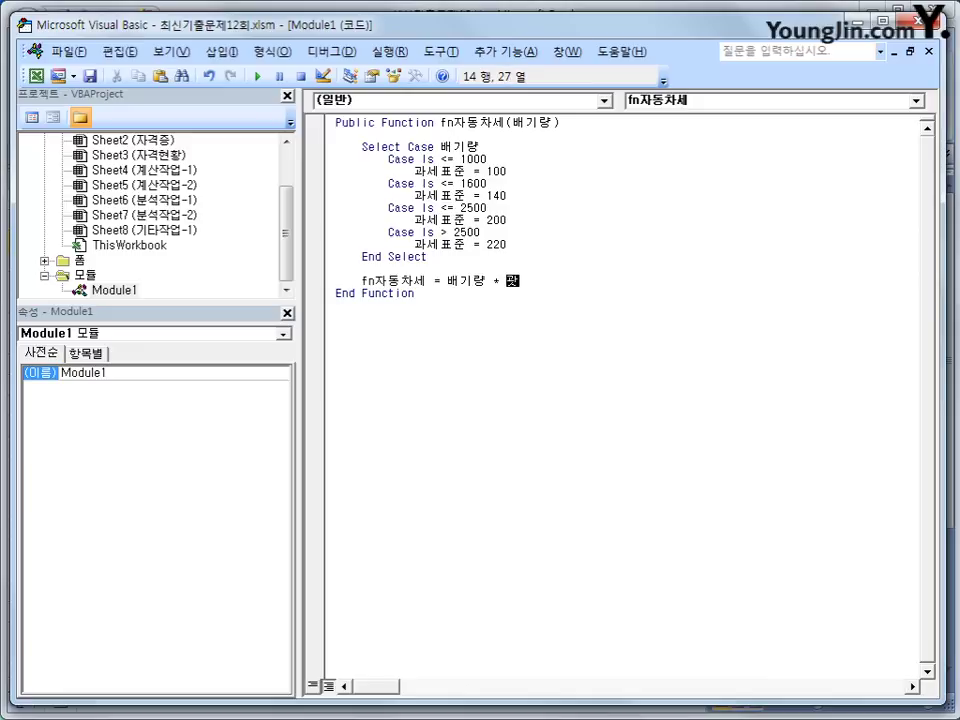
pyautogui.write('세표준')
pyautogui.click(538, 332)
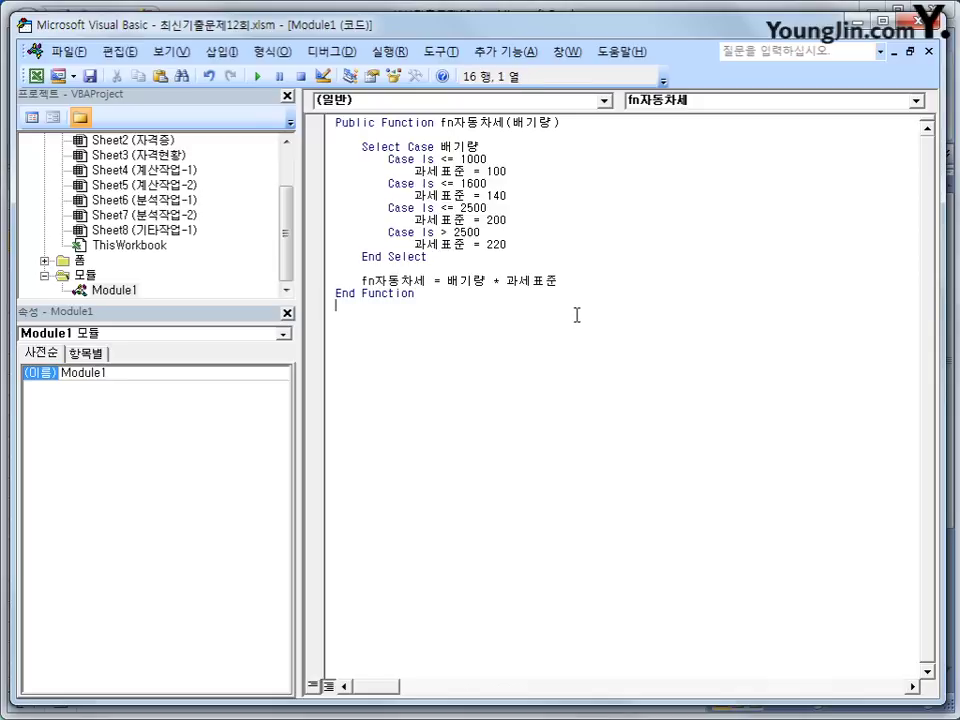
pyautogui.hotkey('alt', 'q')
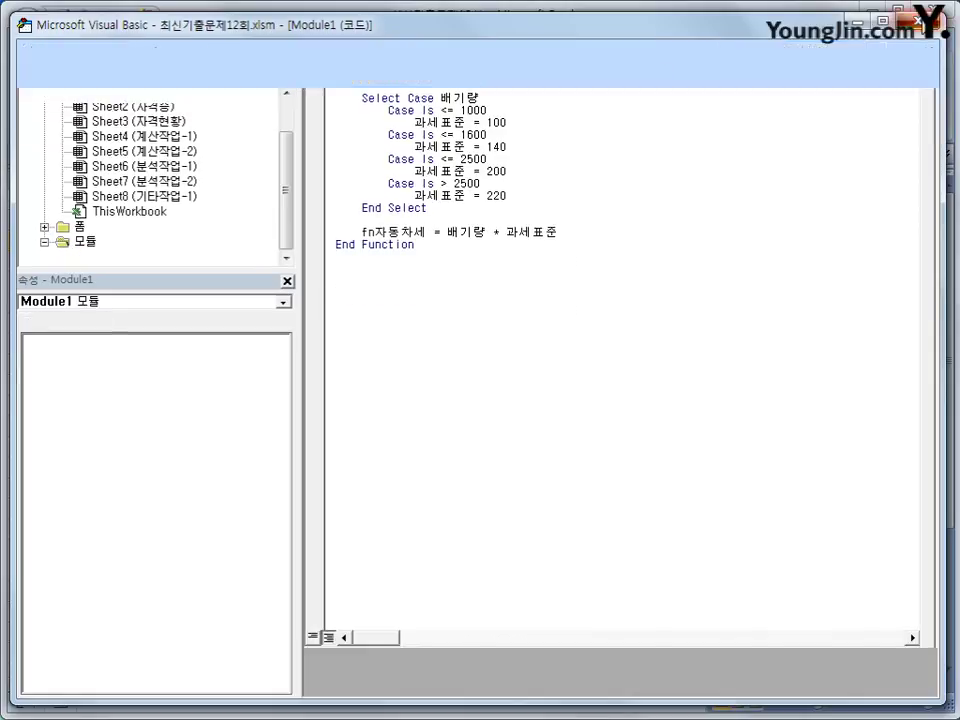
# - Insert the user-defined function fn자동차세 in D3 with B3 as its 배기량 argument, and fill the formula down to D6
pyautogui.click(368, 242)
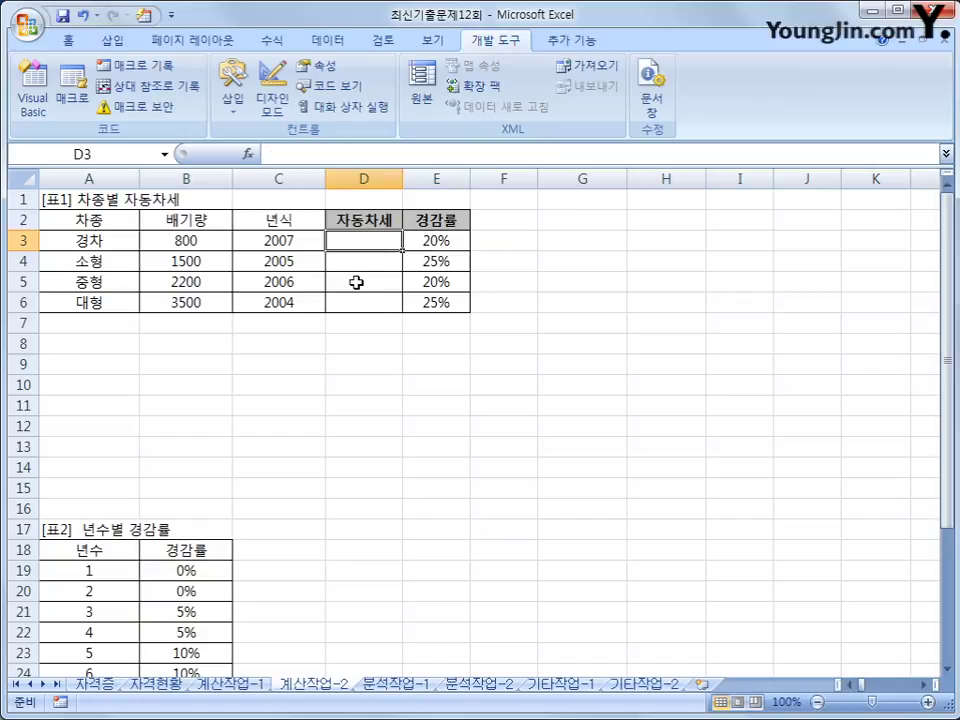
pyautogui.click(248, 154)
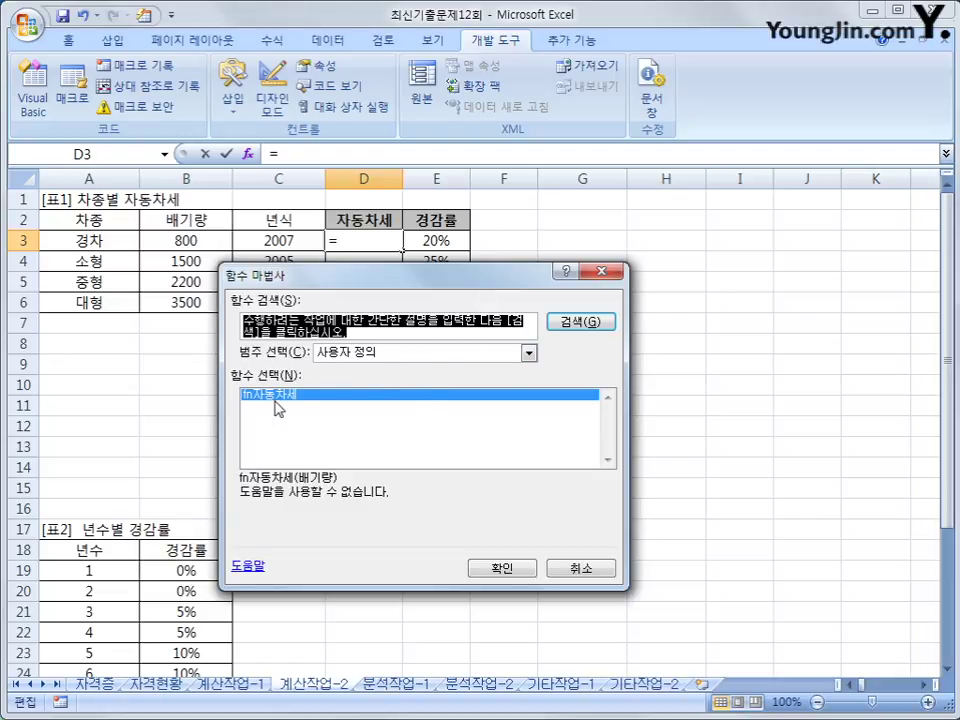
pyautogui.click(508, 570)
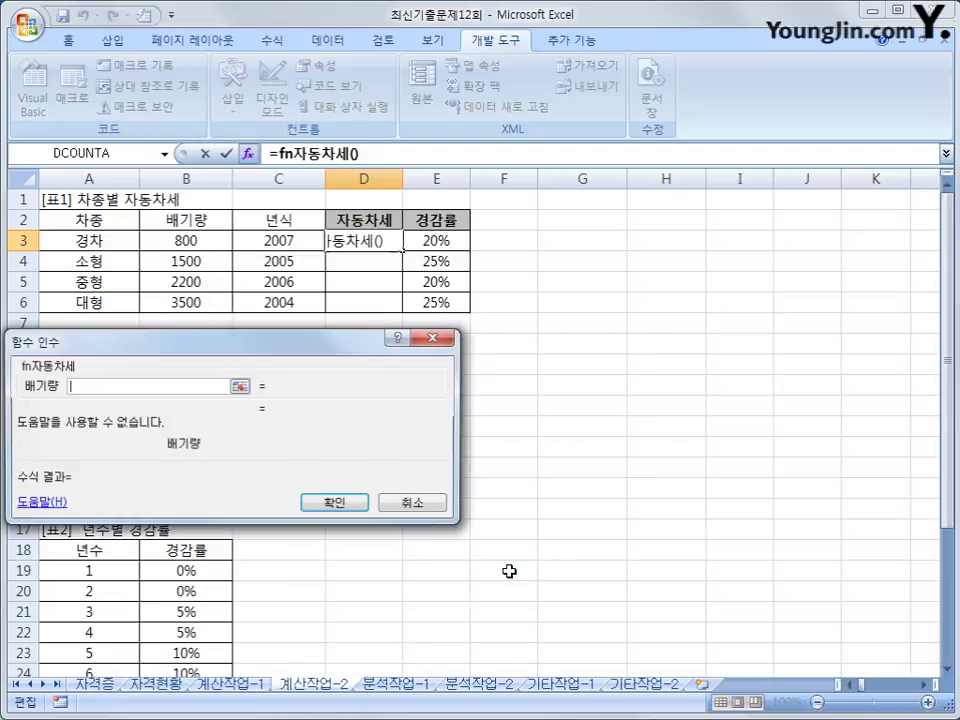
pyautogui.click(196, 240)
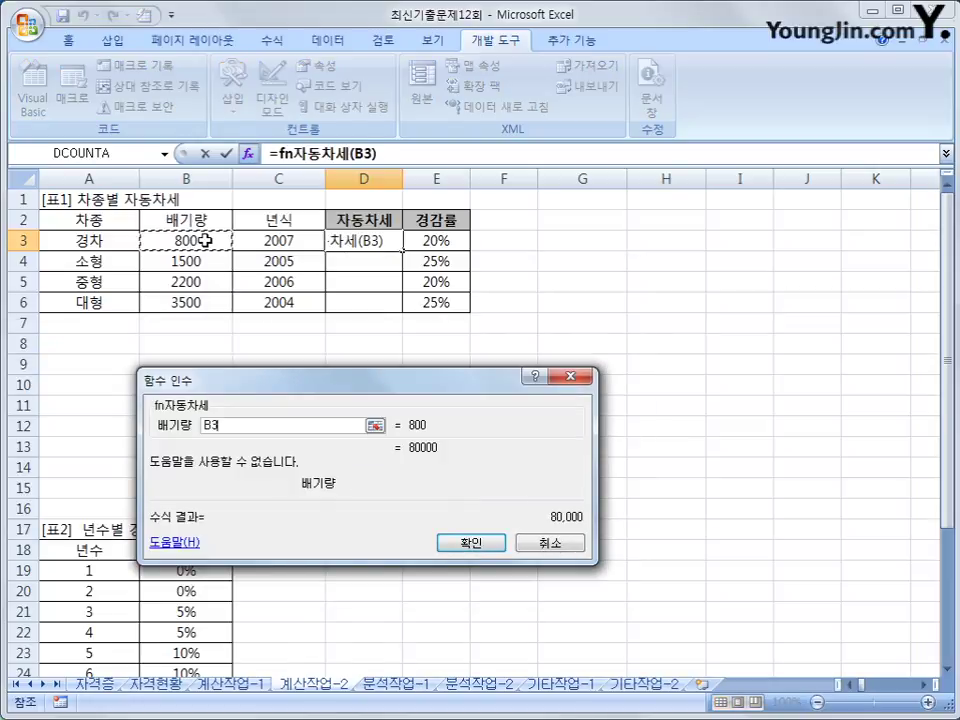
pyautogui.click(492, 541)
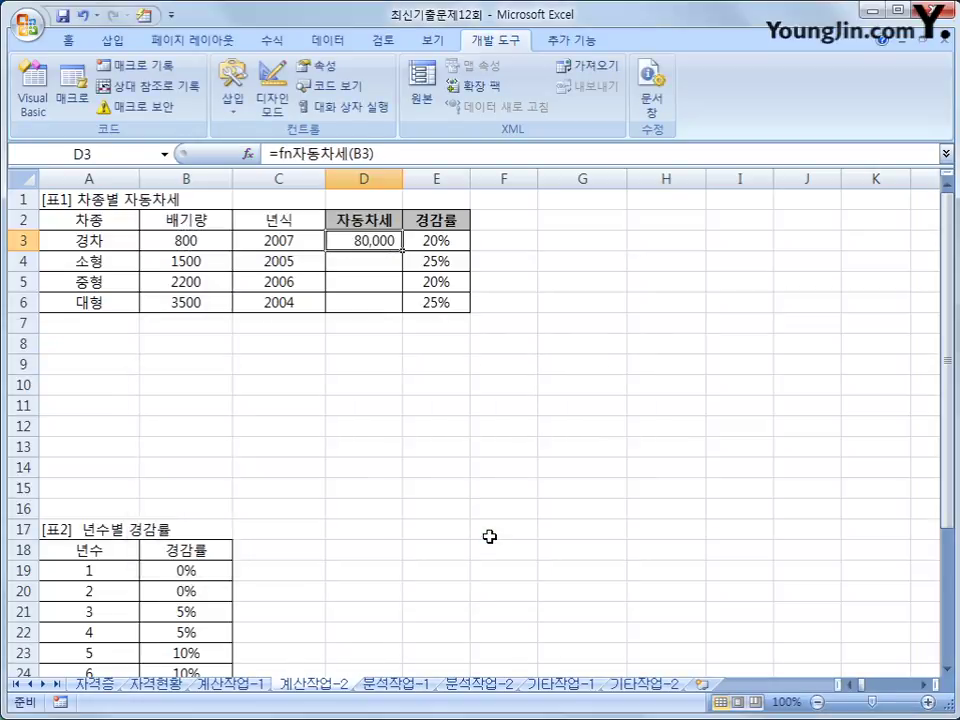
pyautogui.moveTo(403, 252); pyautogui.dragTo(404, 312)
pyautogui.click(386, 302)
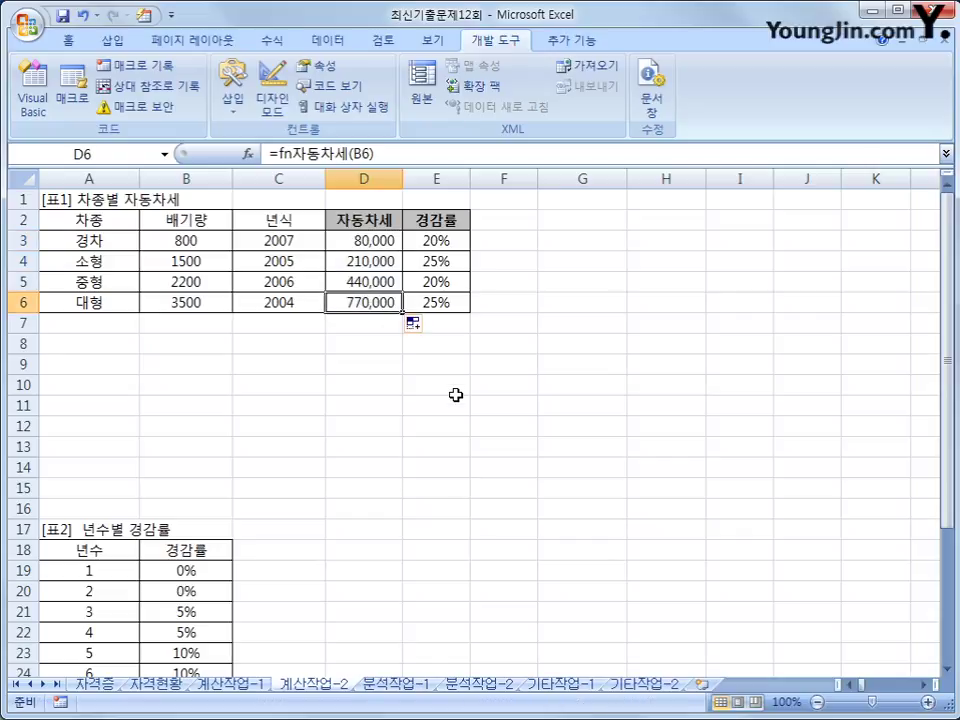